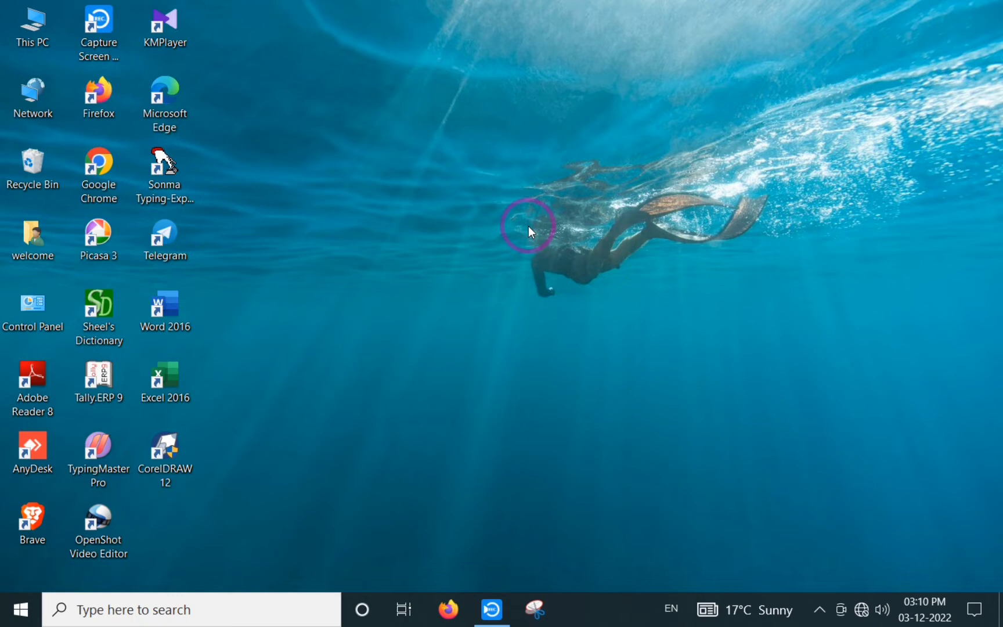
# Open Excel with a blank workbook and set the sheet zoom to 120%.
pyautogui.doubleClick(174, 381)
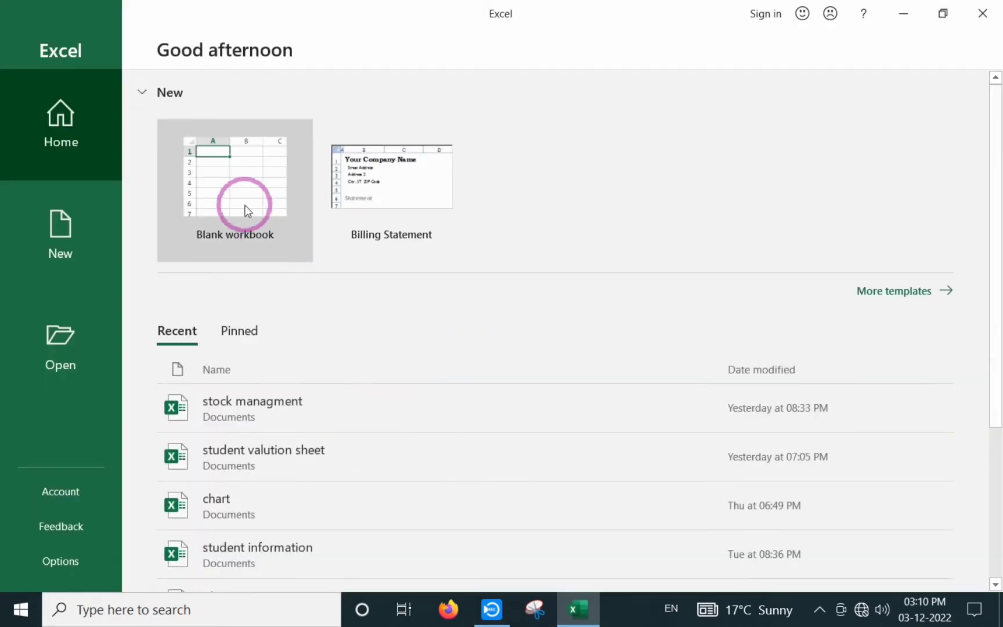
pyautogui.click(241, 183)
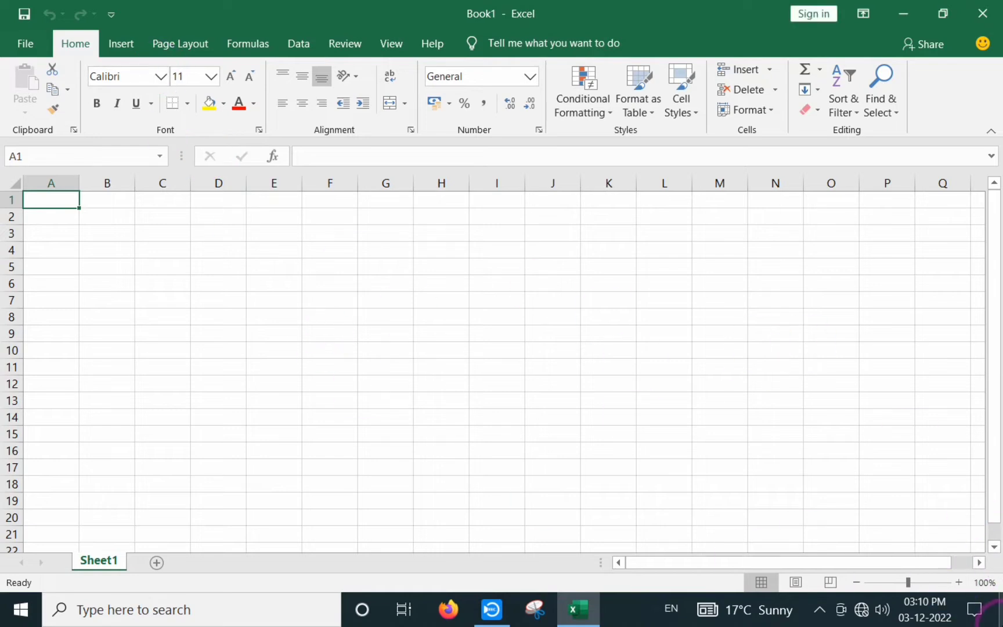
pyautogui.click(960, 583)
pyautogui.click(959, 583)
pyautogui.click(556, 412)
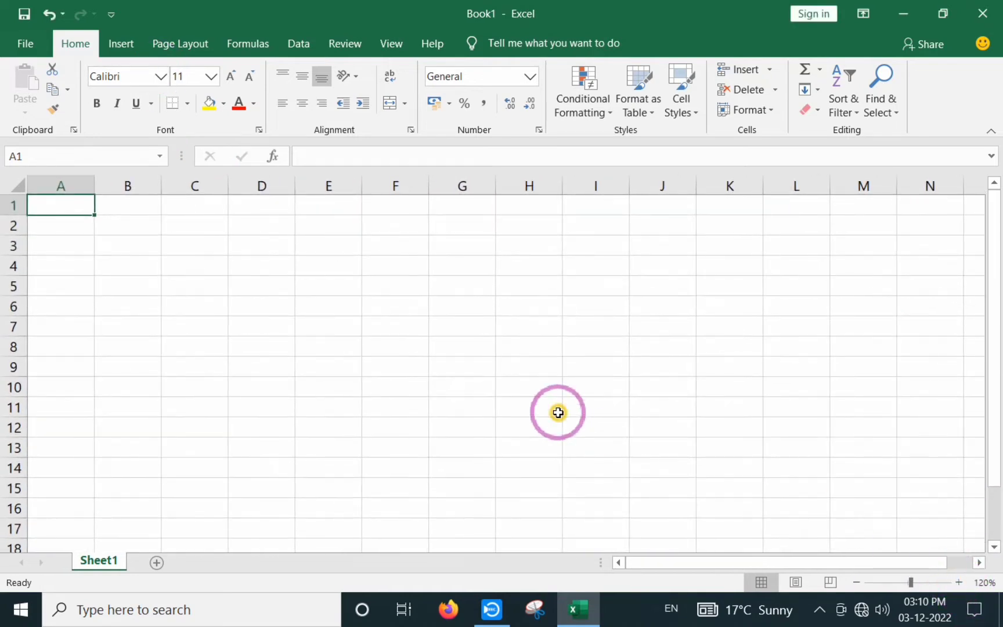
# Enter the title "stock management with profit & loss" in cell A1.
pyautogui.click(58, 205)
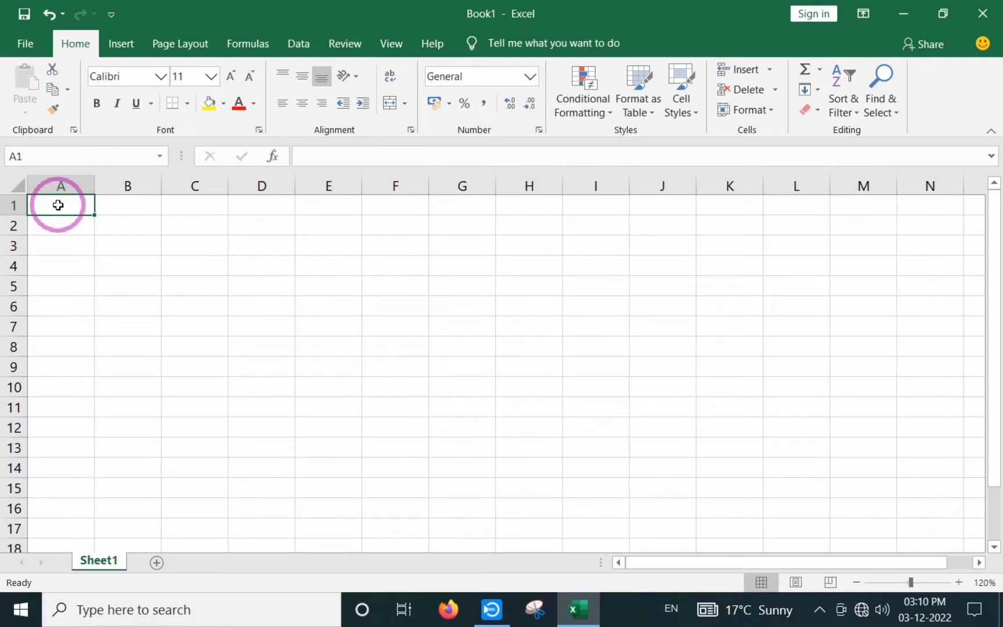
pyautogui.write('sat')
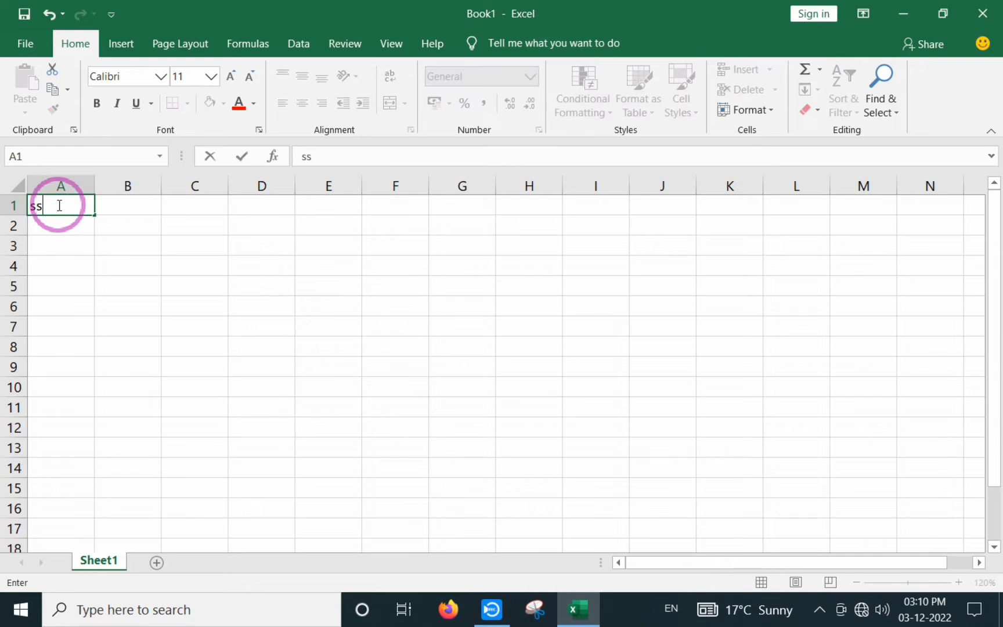
pyautogui.press('BackSpace')
pyautogui.press('BackSpace')
pyautogui.write('tock manag')
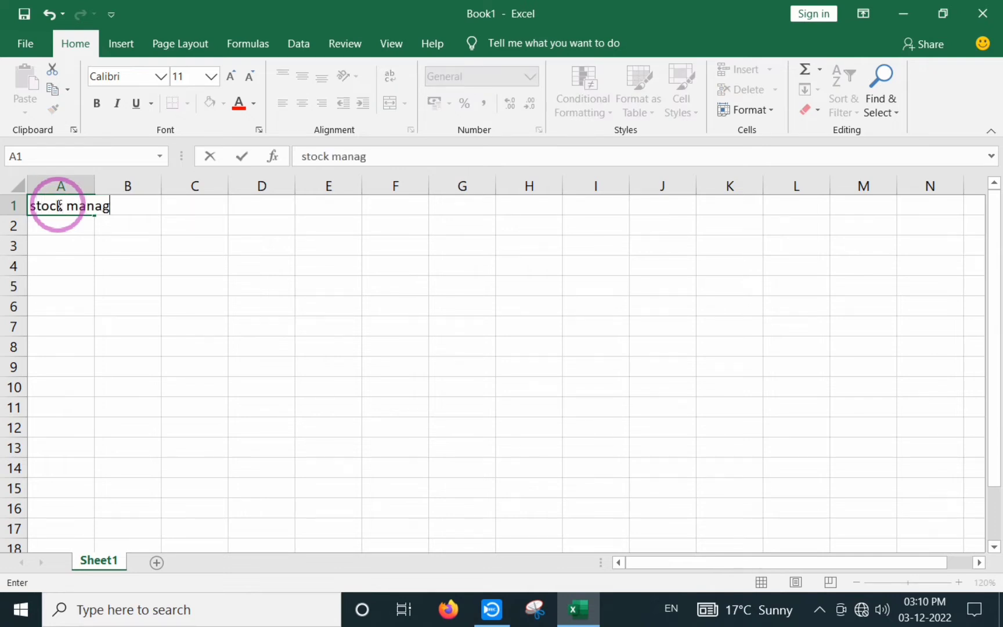
pyautogui.write('ement wit')
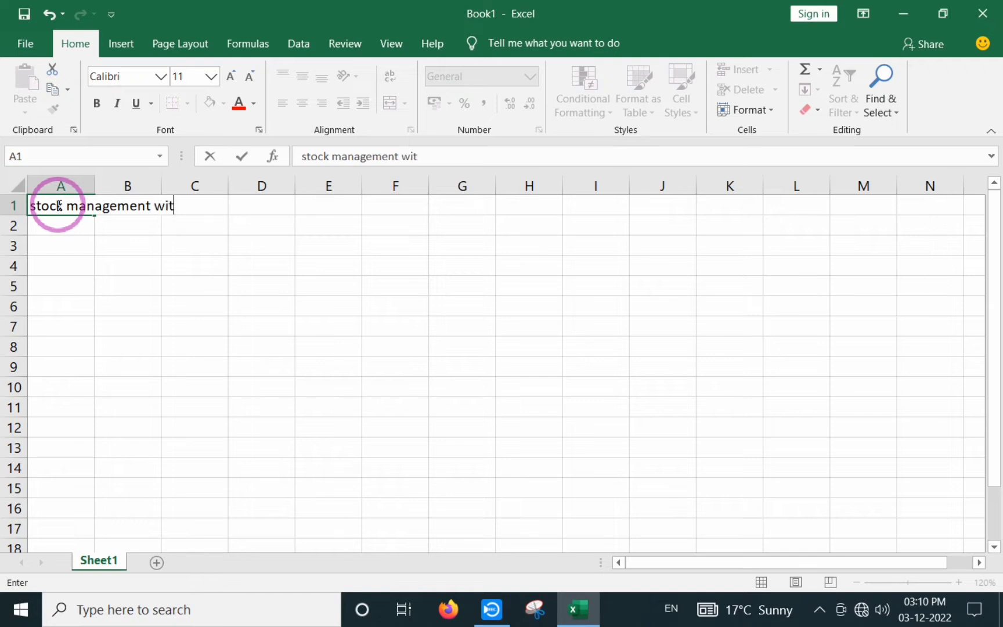
pyautogui.write('h profit ')
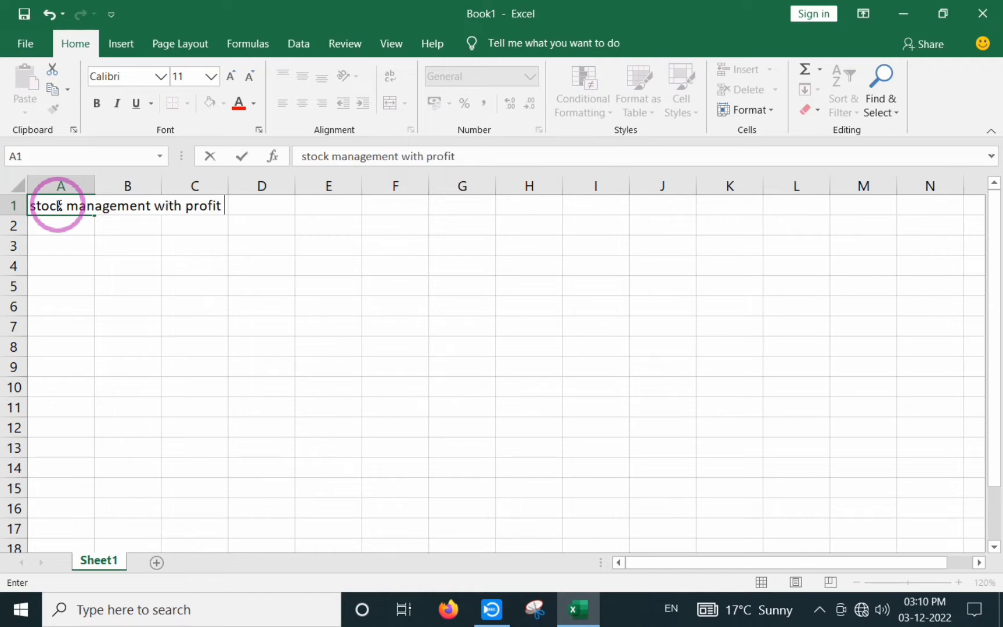
pyautogui.write('& loss')
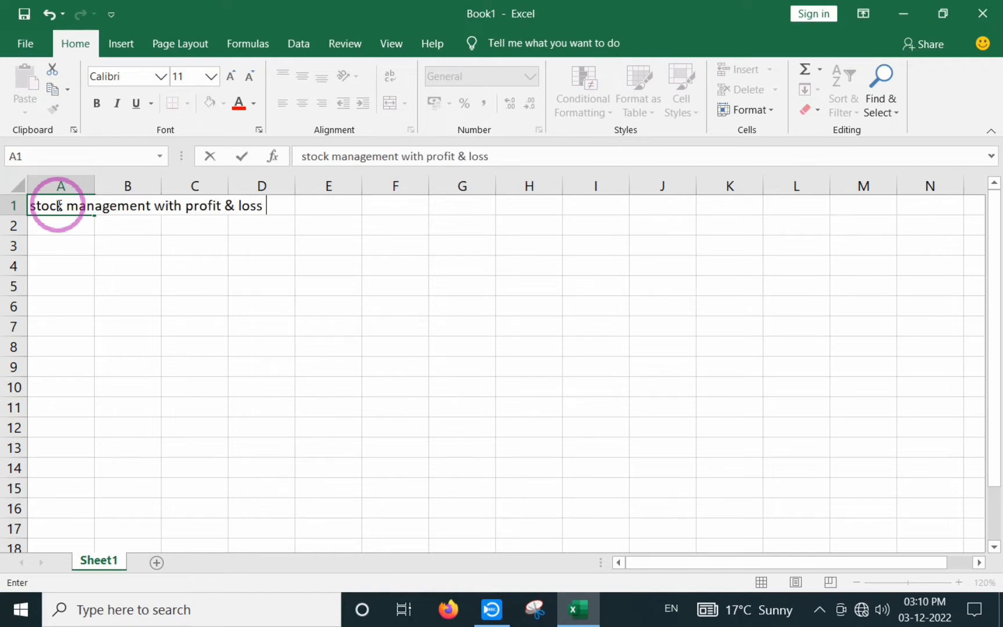
pyautogui.press('Return')
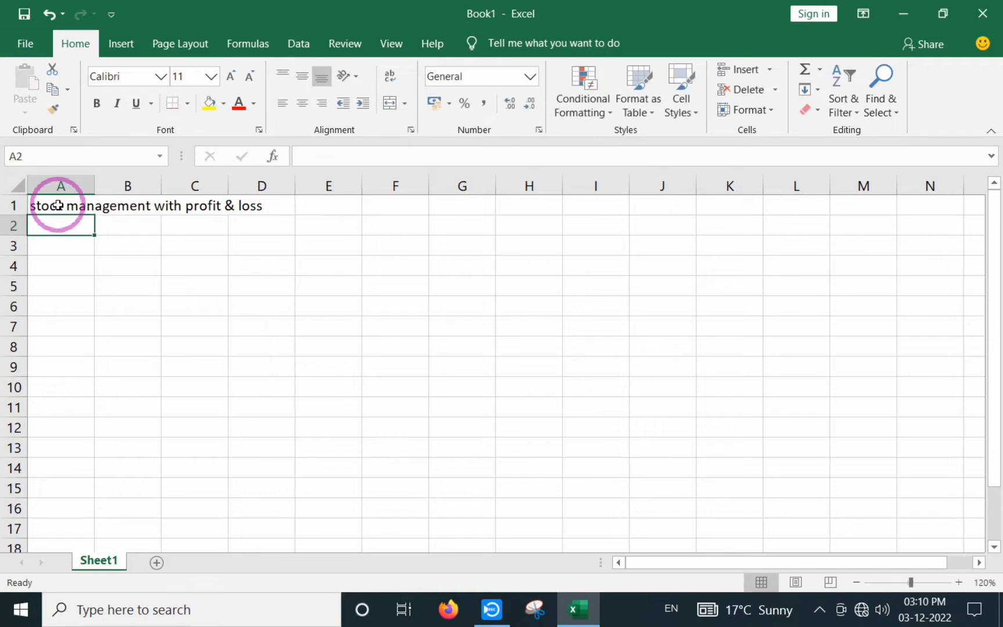
# Enter the column headings "s no", "product" and "purchase" in cells A2 to C2.
pyautogui.write('s no')
pyautogui.press('Tab')
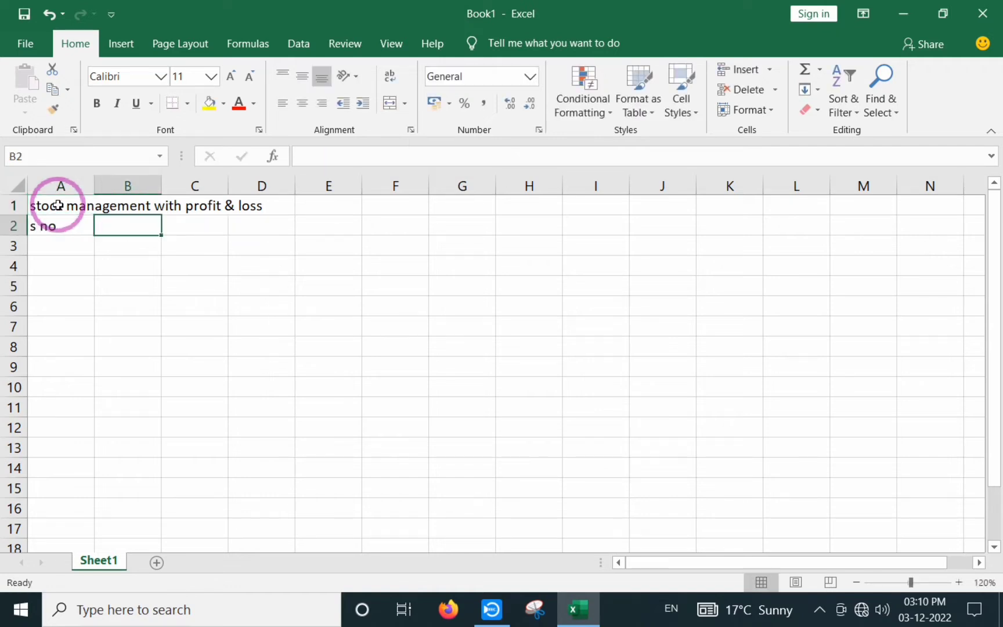
pyautogui.write('product')
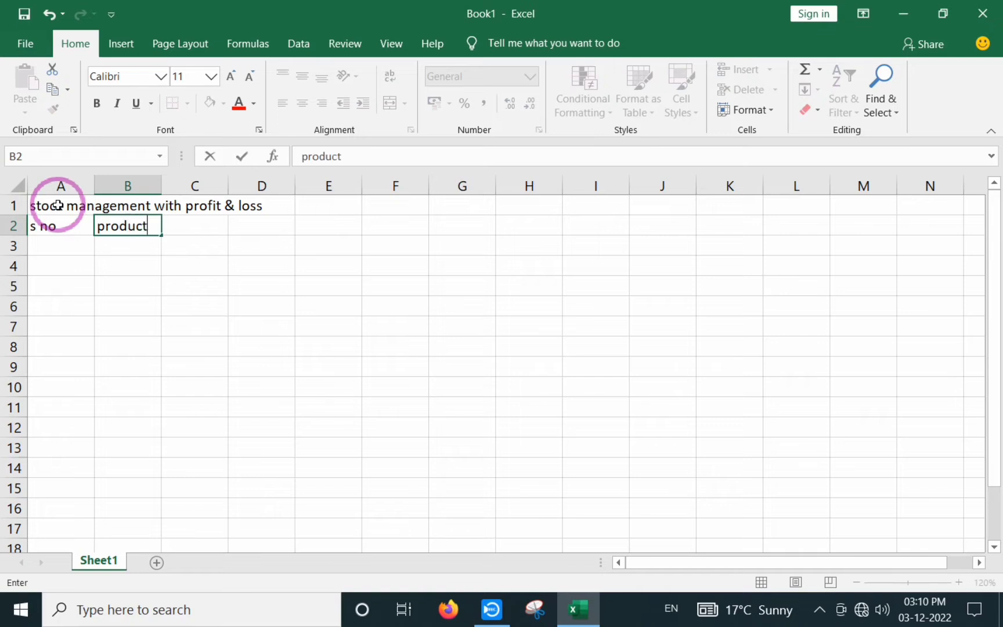
pyautogui.press('Tab')
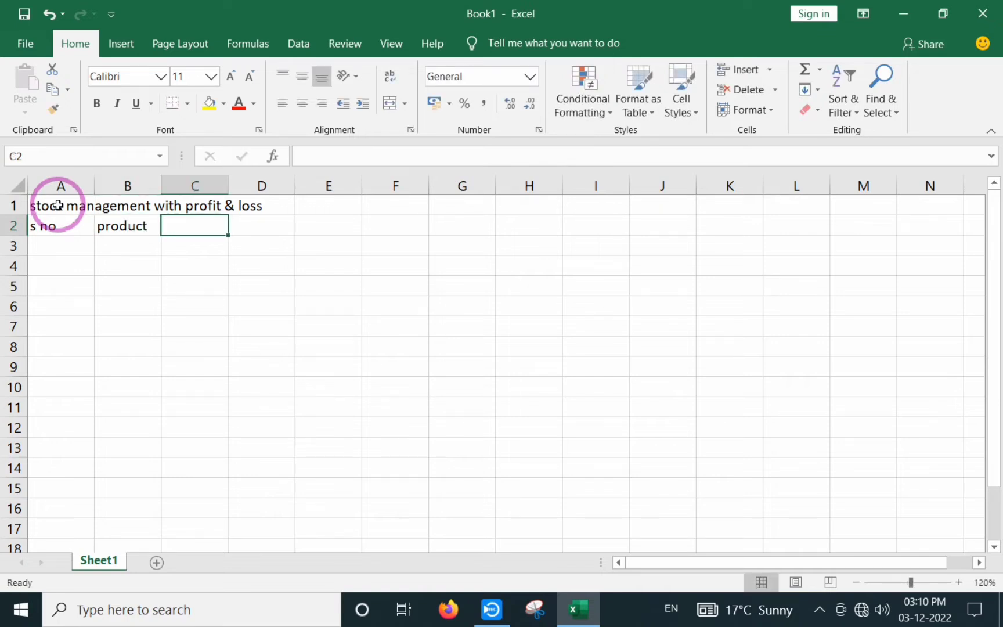
pyautogui.write('pu')
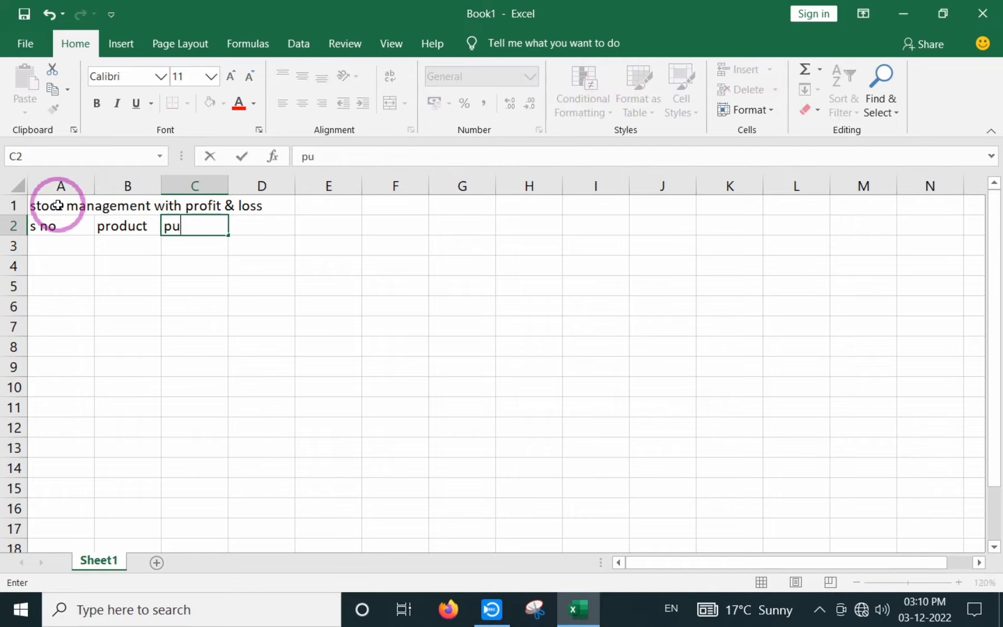
pyautogui.press('BackSpace')
pyautogui.write('urchase')
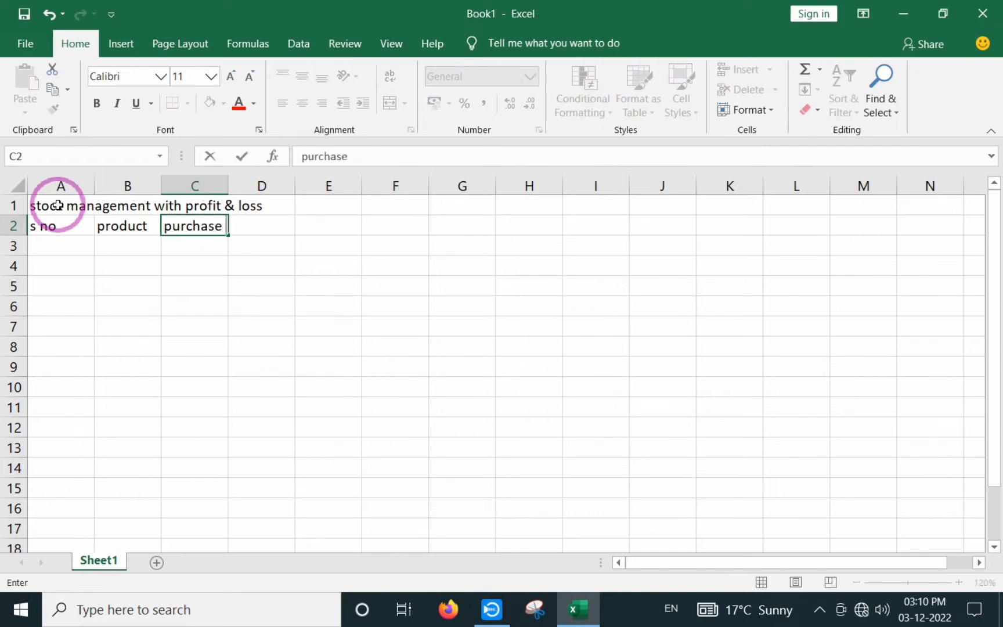
pyautogui.press('Return')
# Enter the purchase sub-headings "quantity", "rate" and "amount" in cells C3 to E3.
pyautogui.write('q')
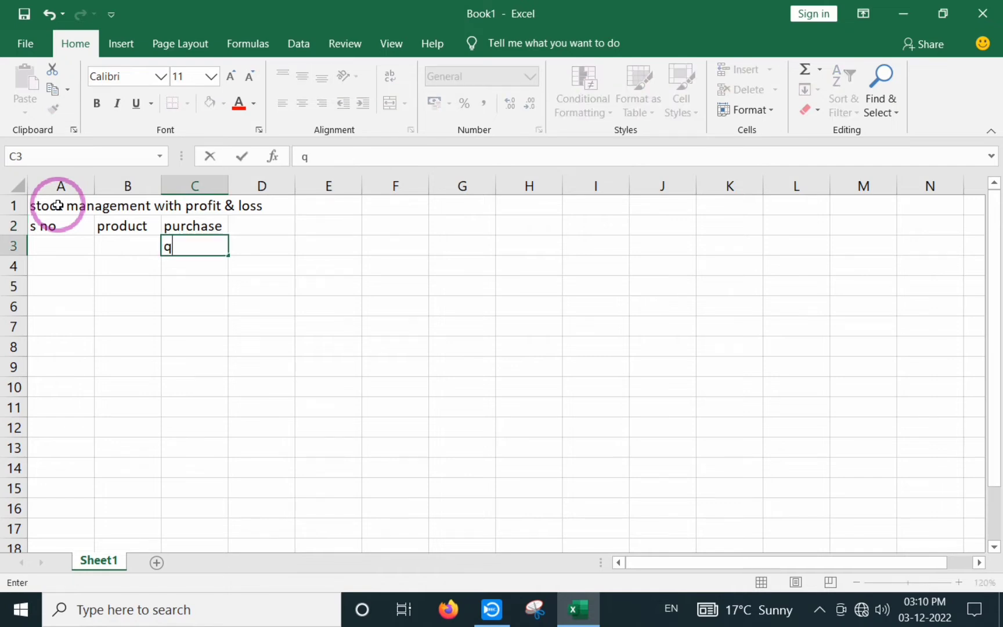
pyautogui.write('uantity')
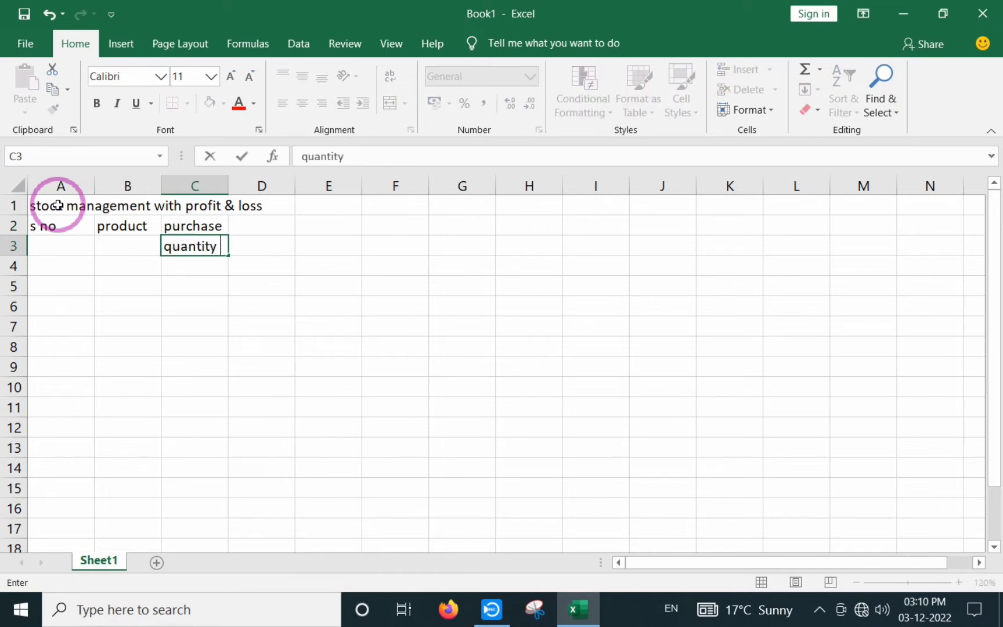
pyautogui.press('Tab')
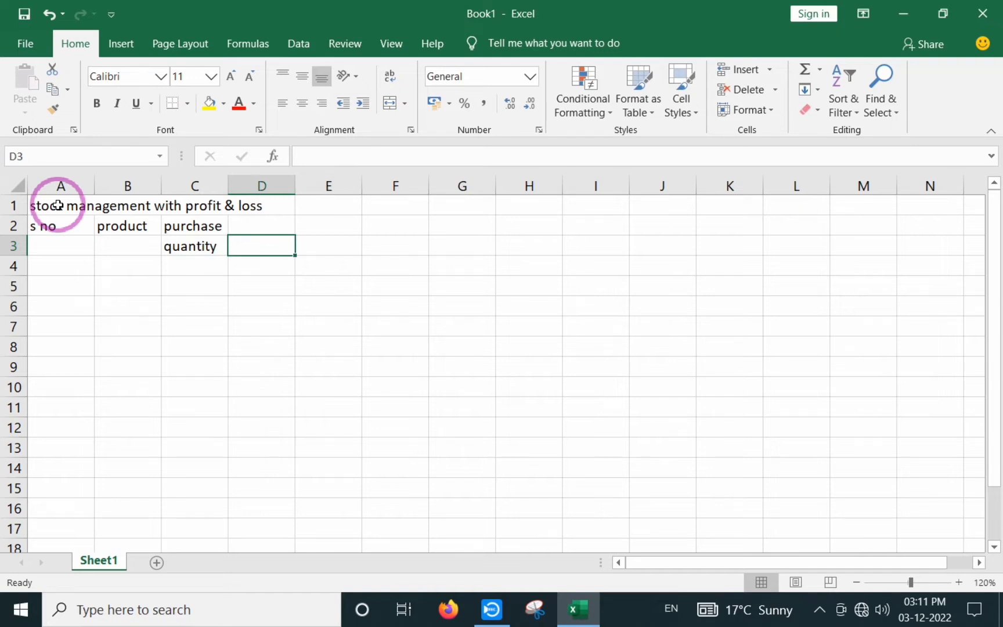
pyautogui.write('r')
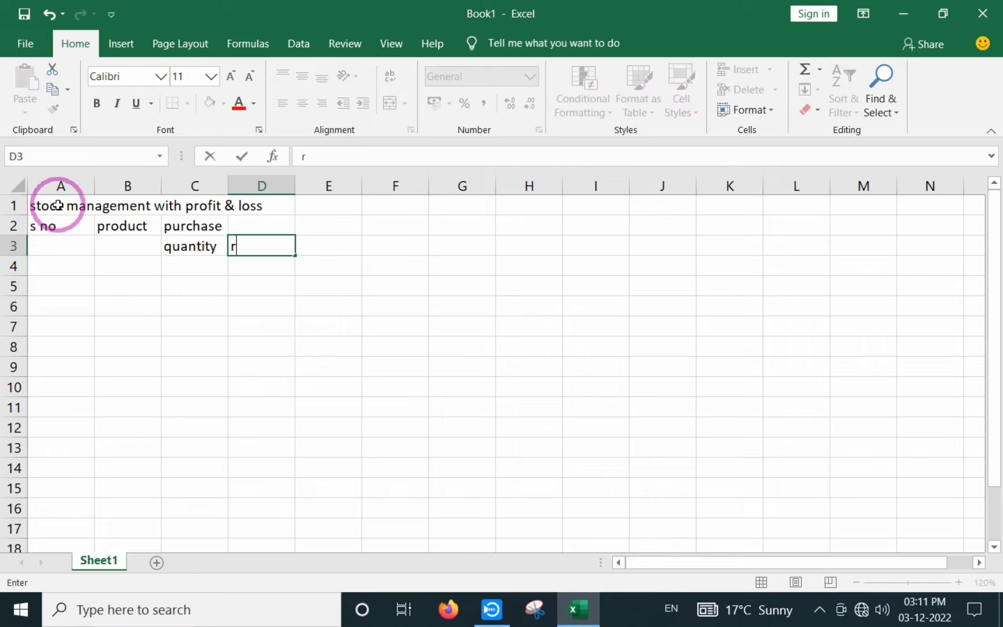
pyautogui.write('ate')
pyautogui.press('Tab')
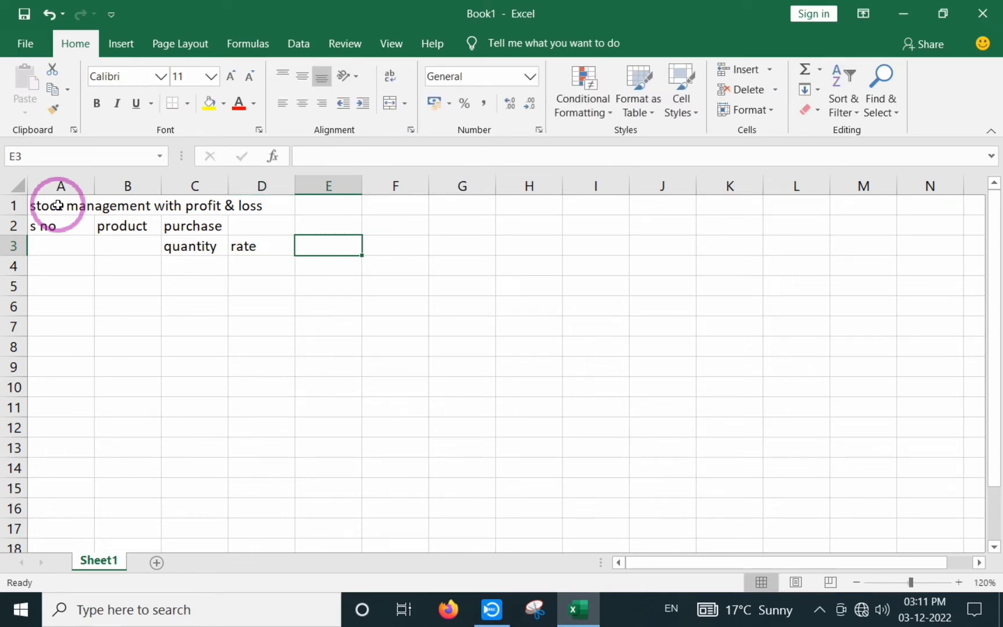
pyautogui.write('mou')
pyautogui.press('BackSpace')
pyautogui.press('BackSpace')
pyautogui.press('BackSpace')
pyautogui.write('m')
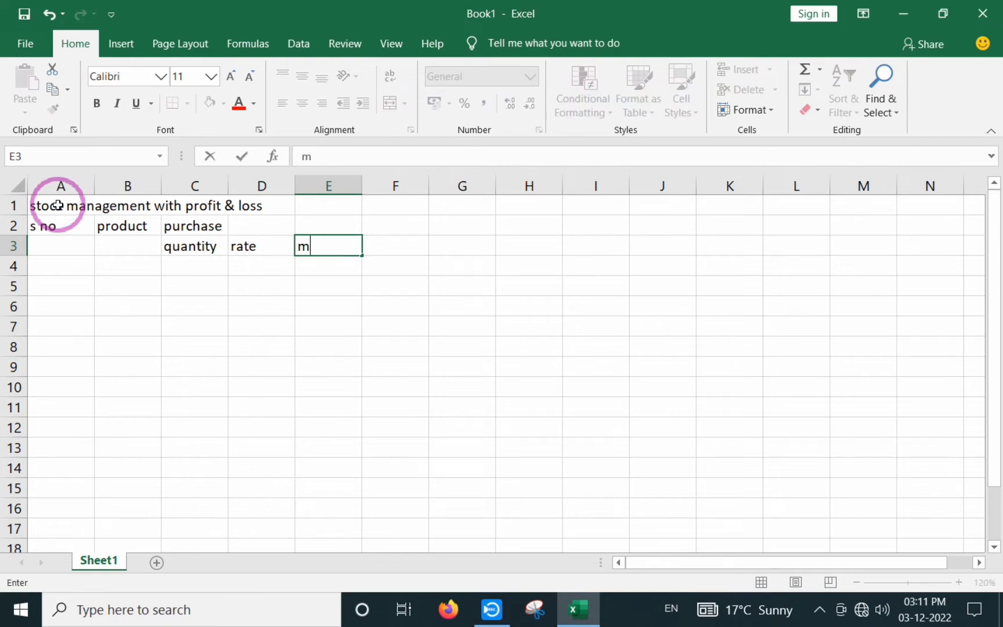
pyautogui.press('BackSpace')
pyautogui.write('amount')
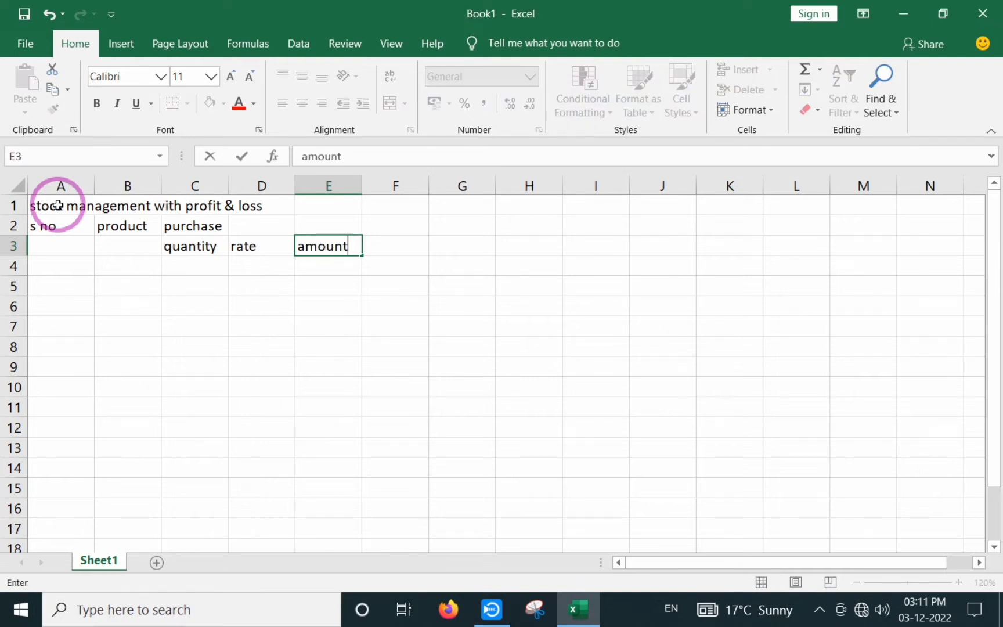
pyautogui.hotkey('ctrl', 'Return')
# Enter the heading "cells" in F2 with the sub-headings "quantity", "rate" and "amount" in F3 to H3.
pyautogui.press('Up')
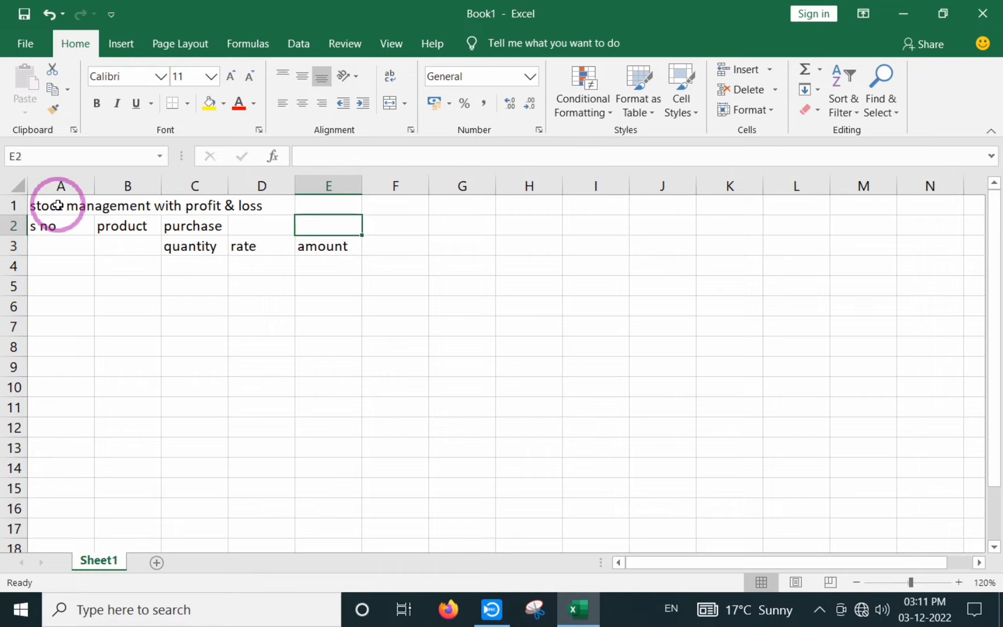
pyautogui.press('Right')
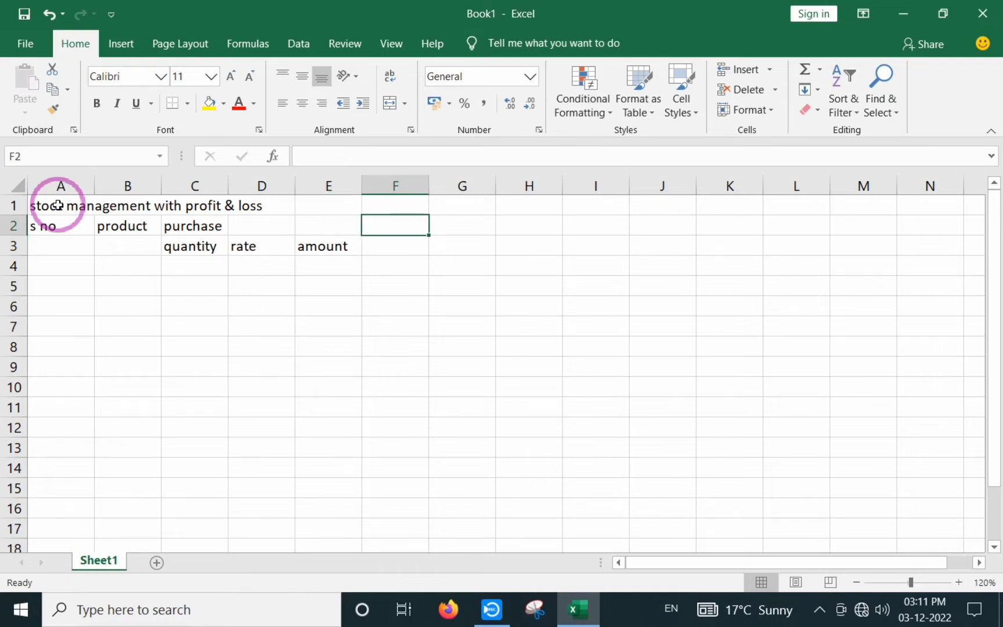
pyautogui.write('sells')
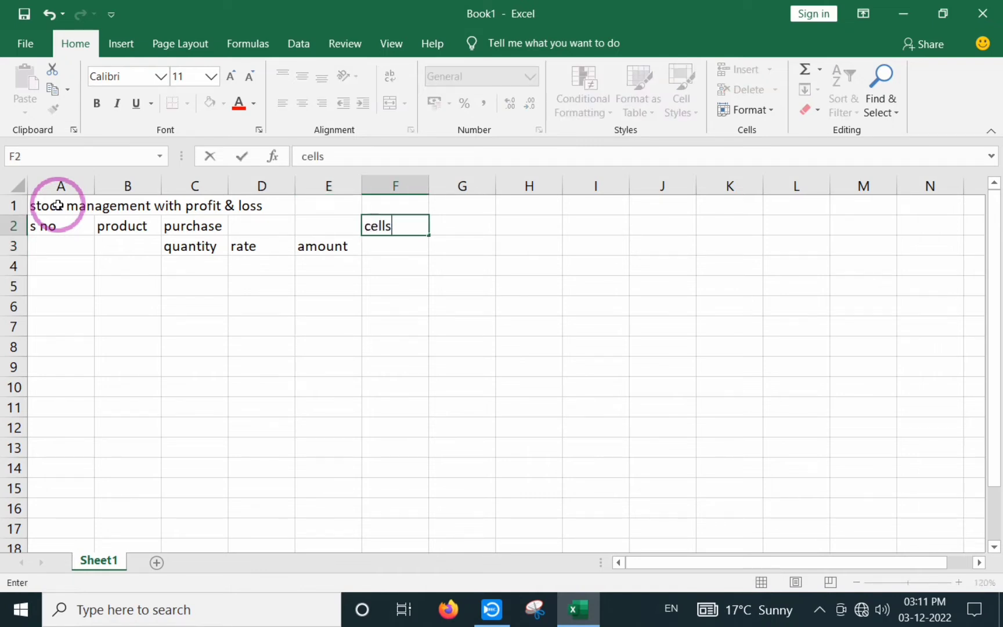
pyautogui.press('Return')
pyautogui.write('qu')
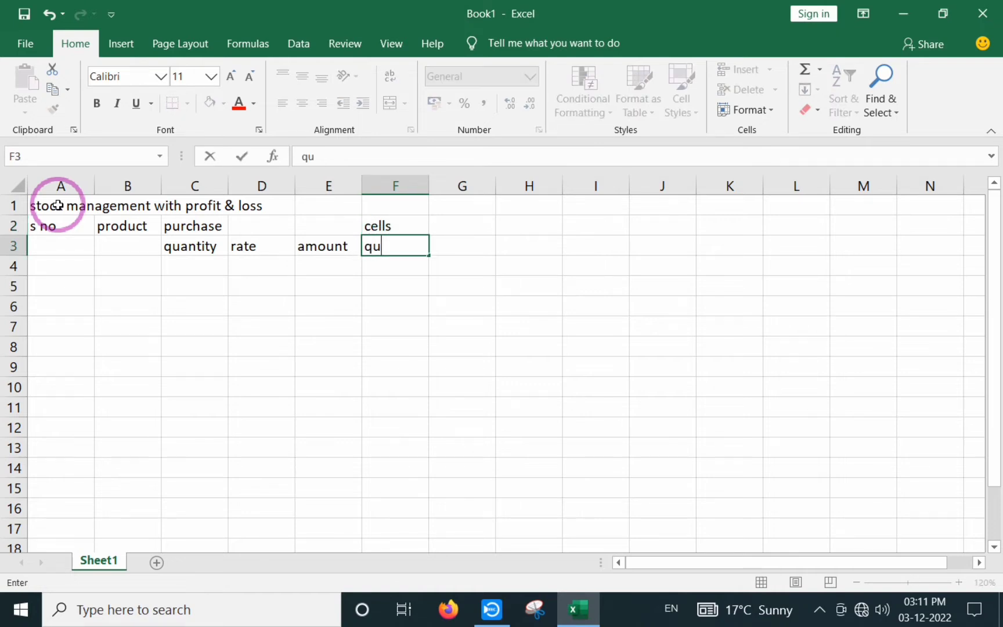
pyautogui.write('antity')
pyautogui.press('Tab')
pyautogui.write('rate')
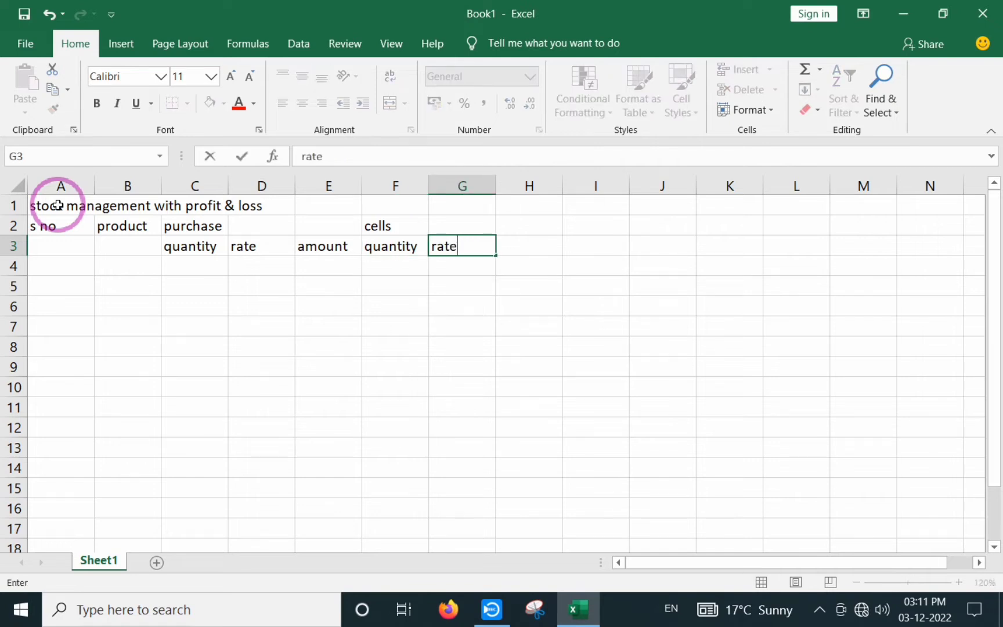
pyautogui.press('Tab')
pyautogui.write('amount')
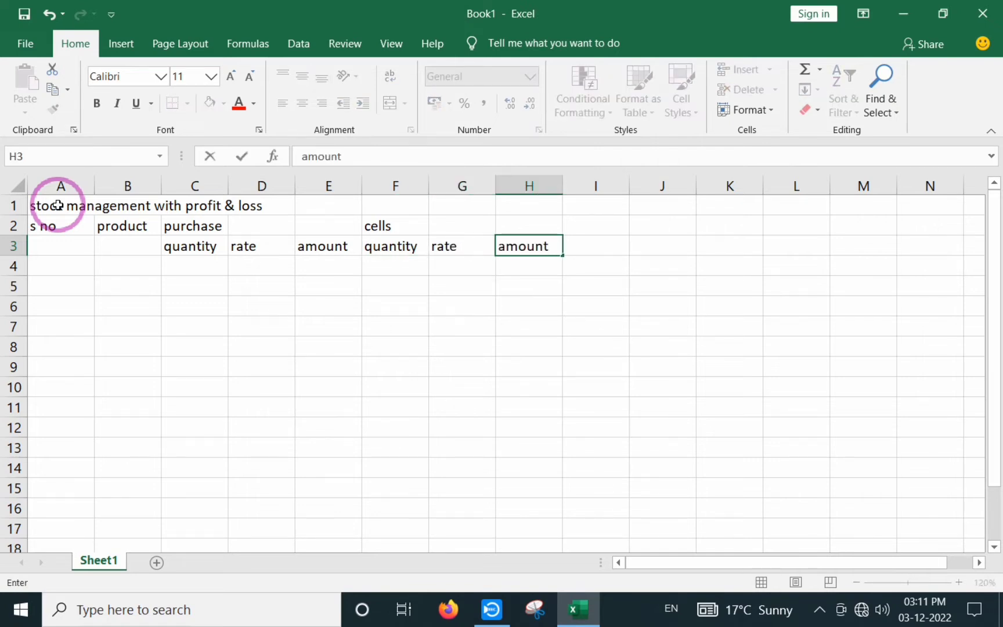
pyautogui.press('Tab')
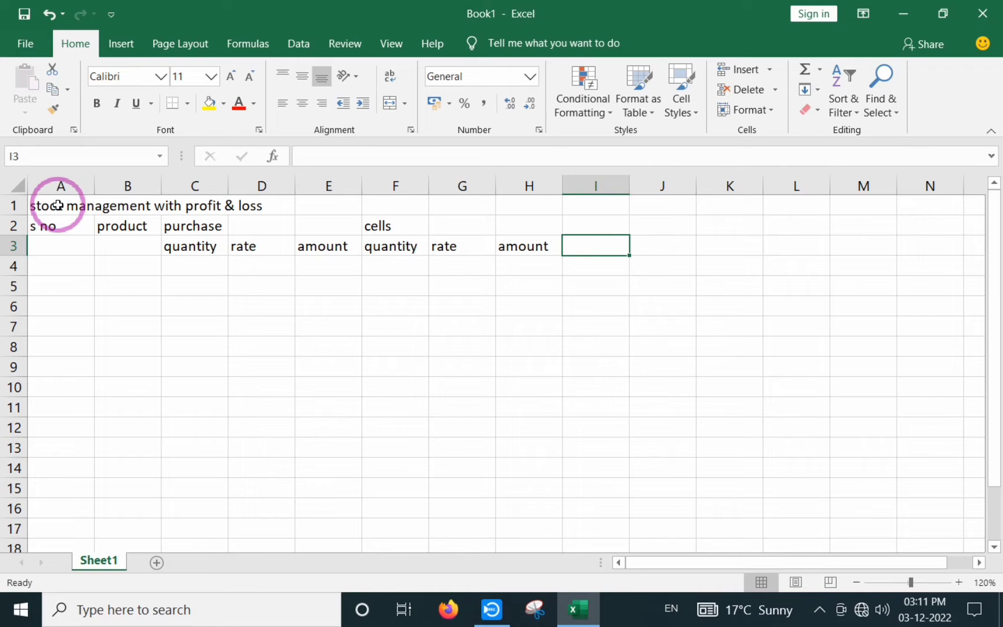
# Enter the heading "closing stock" in cell I2.
pyautogui.press('Up')
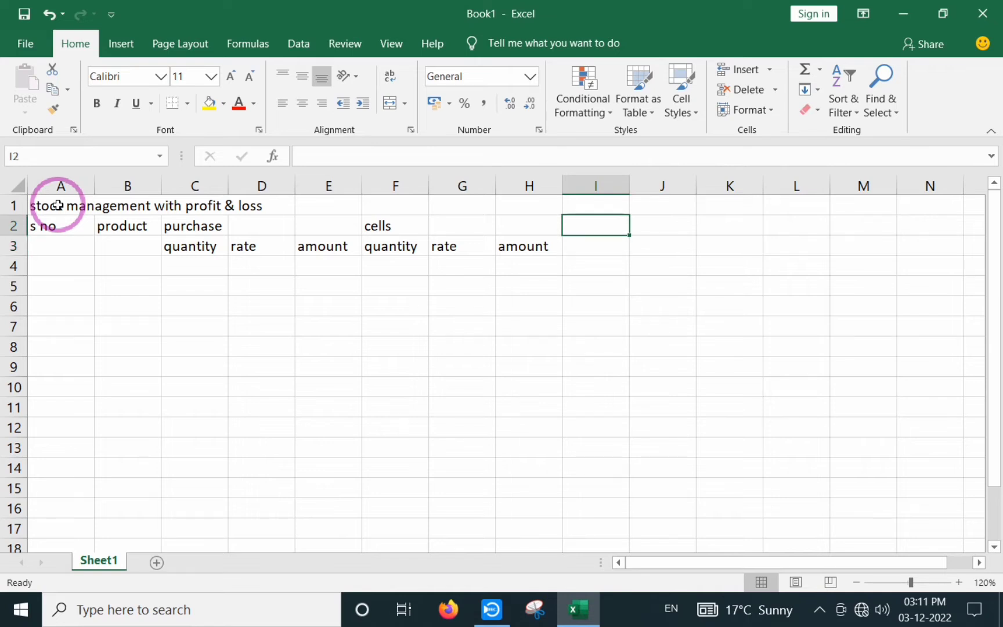
pyautogui.write('col')
pyautogui.press('BackSpace')
pyautogui.press('BackSpace')
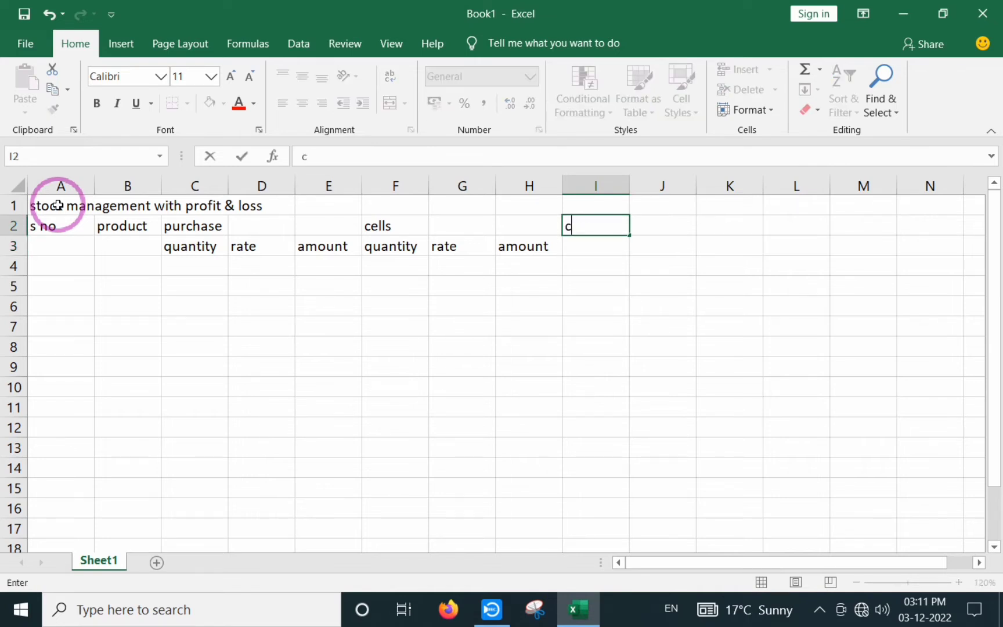
pyautogui.write('ll')
pyautogui.press('BackSpace')
pyautogui.write('s')
pyautogui.press('BackSpace')
pyautogui.press('BackSpace')
pyautogui.write('losin')
pyautogui.press('BackSpace')
pyautogui.write('ing')
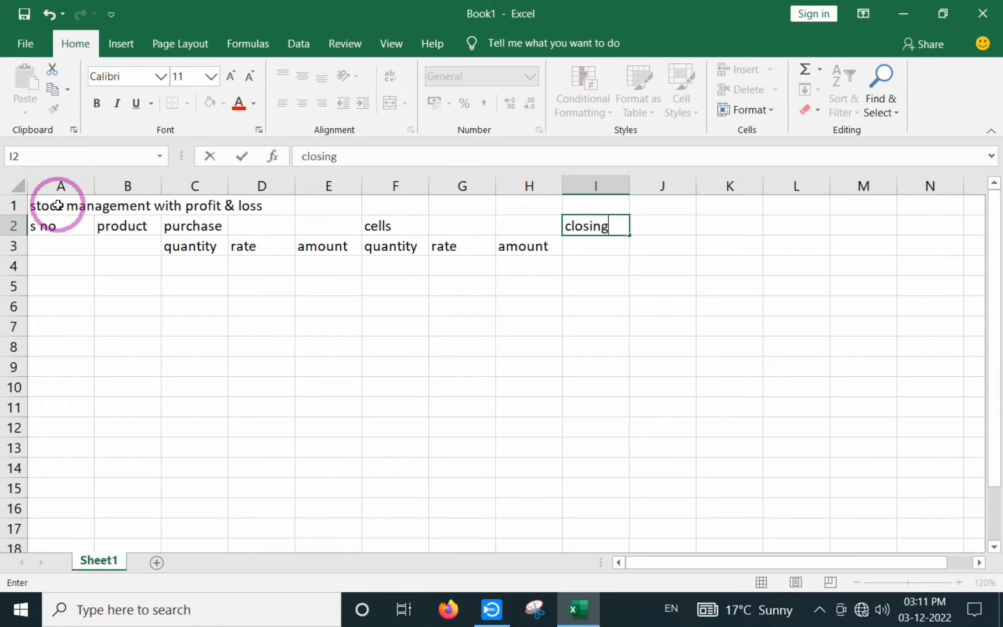
pyautogui.write(' stock')
pyautogui.press('Return')
# Enter the closing stock sub-headings "quantitu" and "amount" in cells I3 and J3.
pyautogui.write('qu')
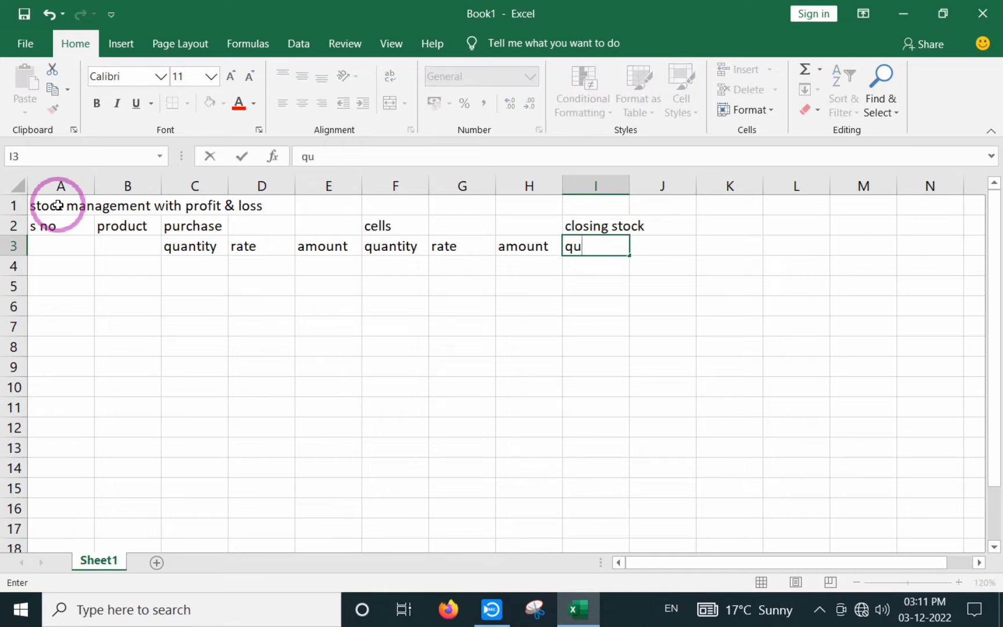
pyautogui.write('antitu')
pyautogui.press('Tab')
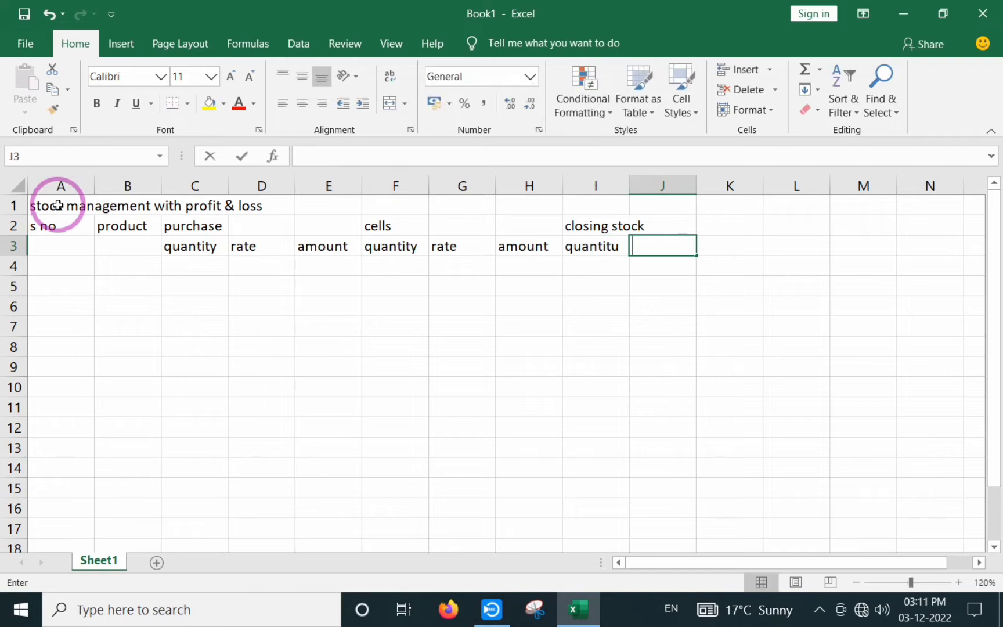
pyautogui.write('amount')
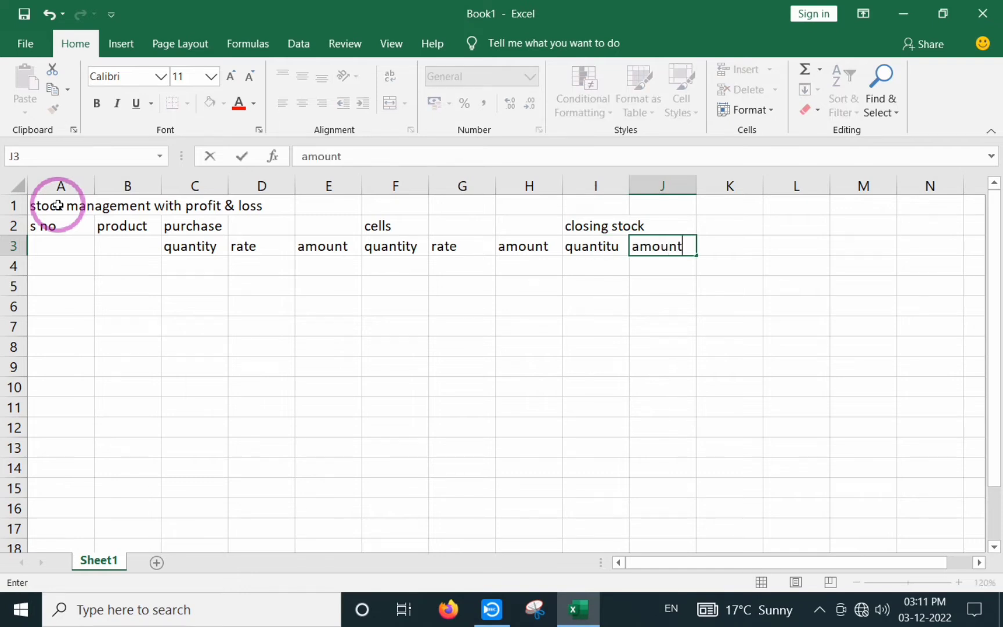
pyautogui.press('Tab')
# Enter the heading "profit & loss" in cell K2.
pyautogui.press('Up')
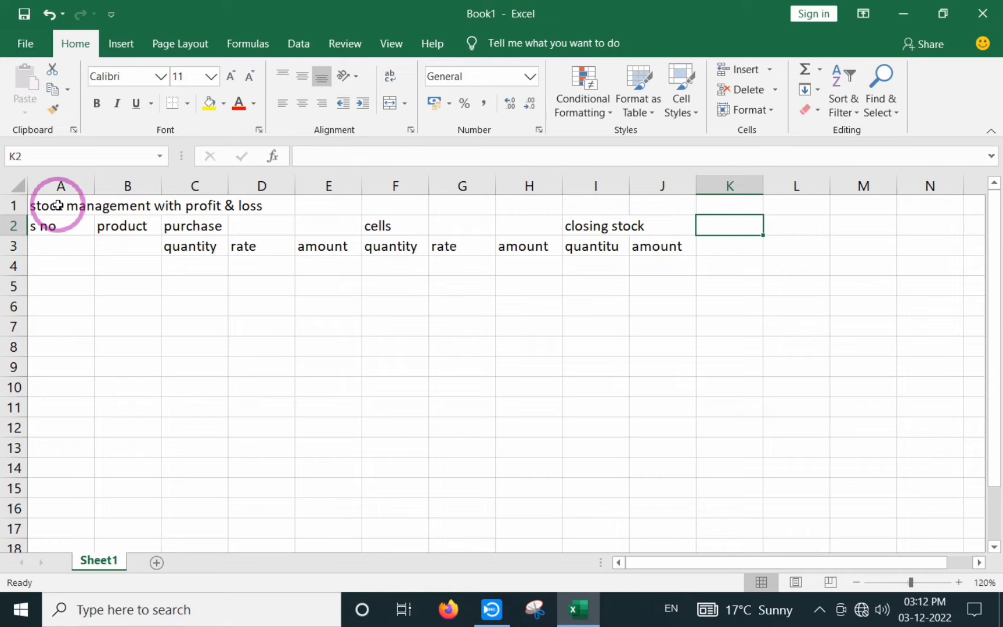
pyautogui.write('fo')
pyautogui.press('BackSpace')
pyautogui.press('BackSpace')
pyautogui.write('p')
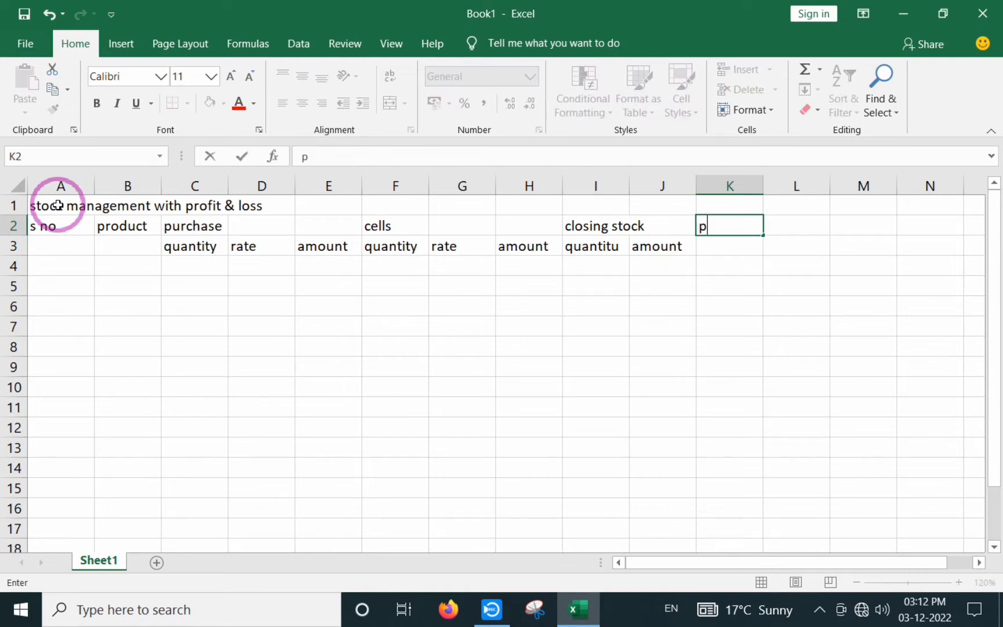
pyautogui.write('rofit')
pyautogui.press('BackSpace')
pyautogui.press('BackSpace')
pyautogui.write('it & loss')
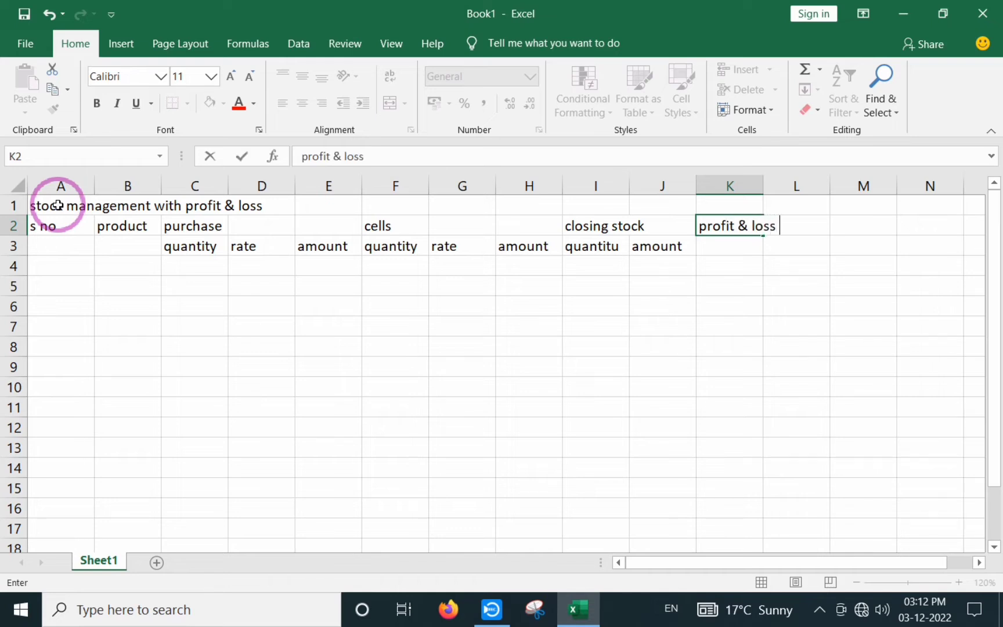
# Correct the spelling of the closing stock sub-heading in cell I3 to "quantity".
pyautogui.click(613, 245)
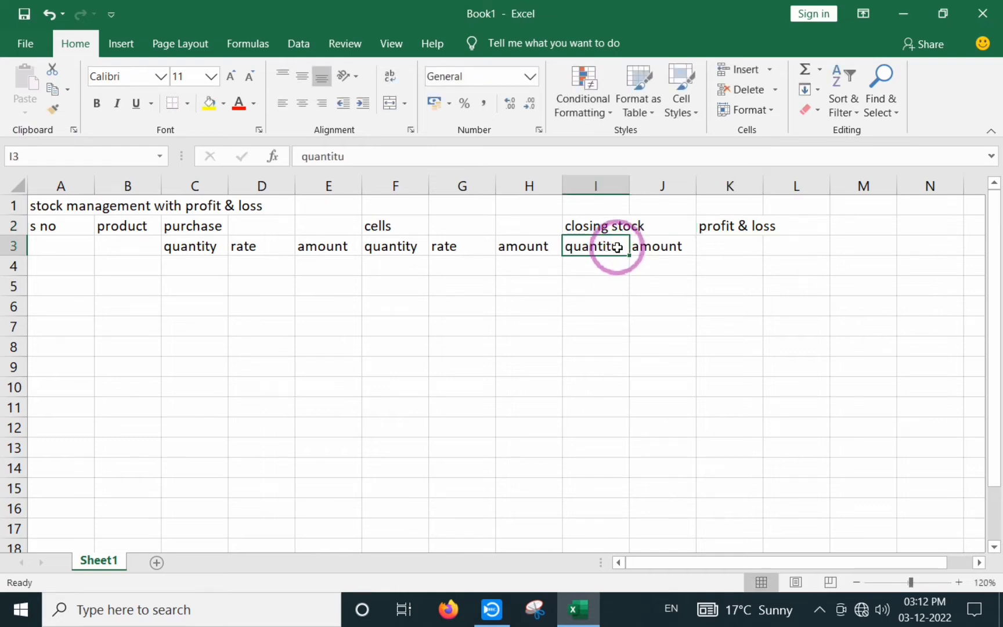
pyautogui.doubleClick(618, 248)
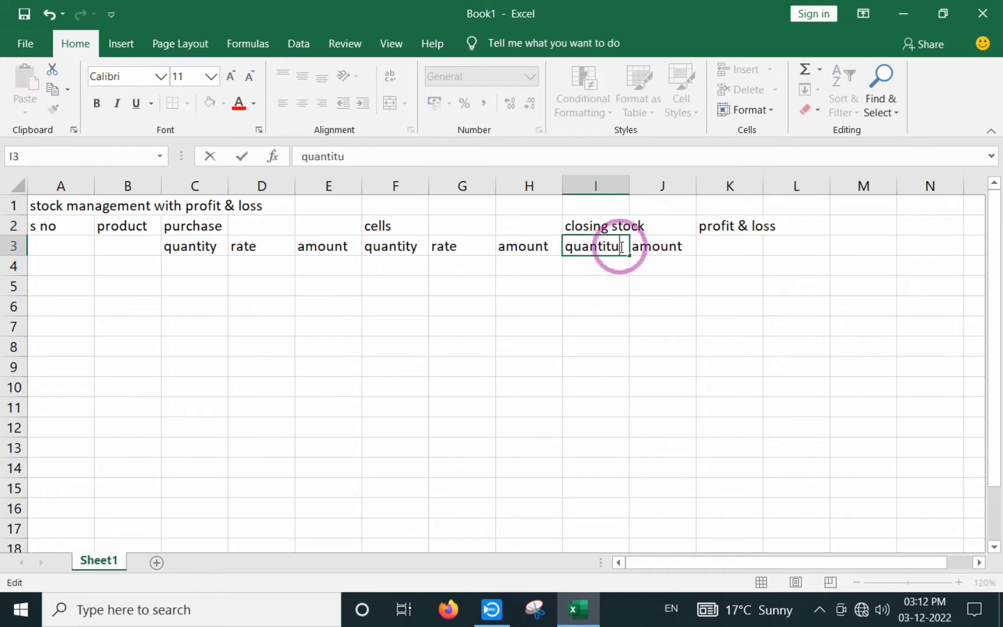
pyautogui.press('BackSpace')
pyautogui.write('y')
pyautogui.click(590, 321)
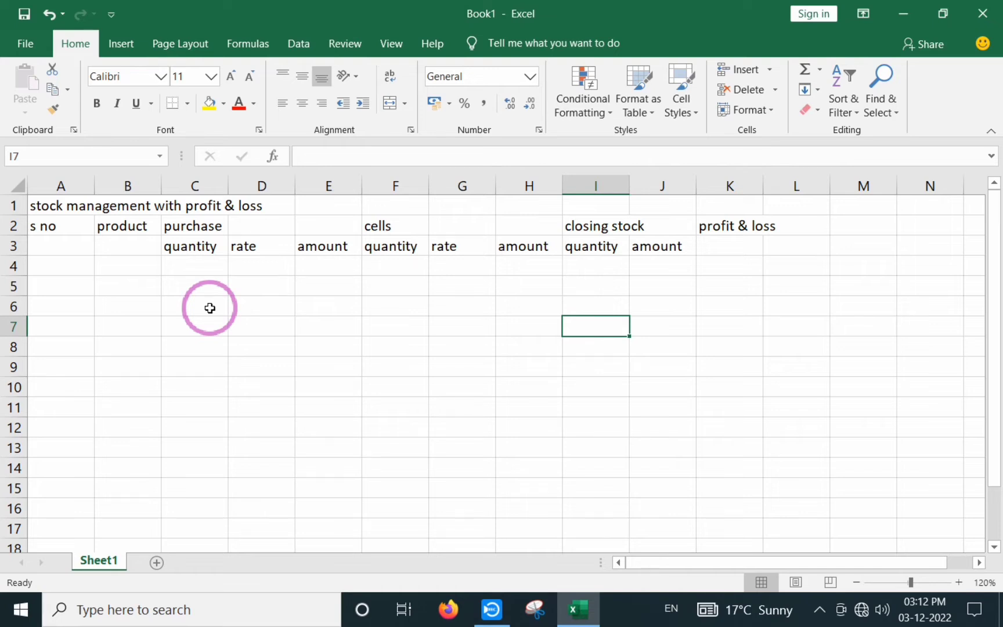
# Merge and center the title "stock management with profit & loss" across cells A1 to K1.
pyautogui.click(290, 345)
pyautogui.click(12, 306)
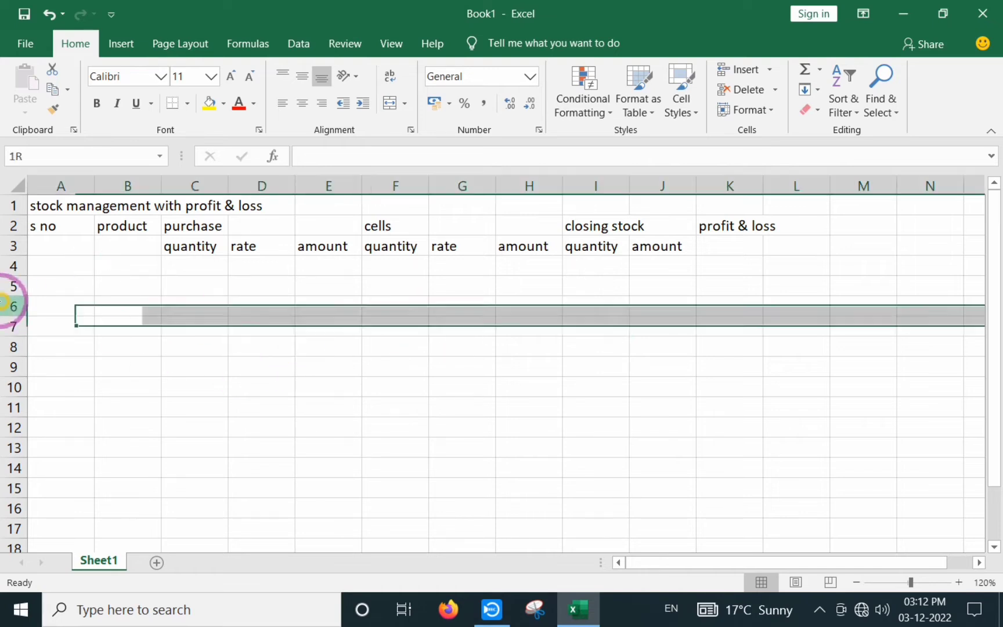
pyautogui.moveTo(46, 212); pyautogui.dragTo(745, 201)
pyautogui.click(391, 102)
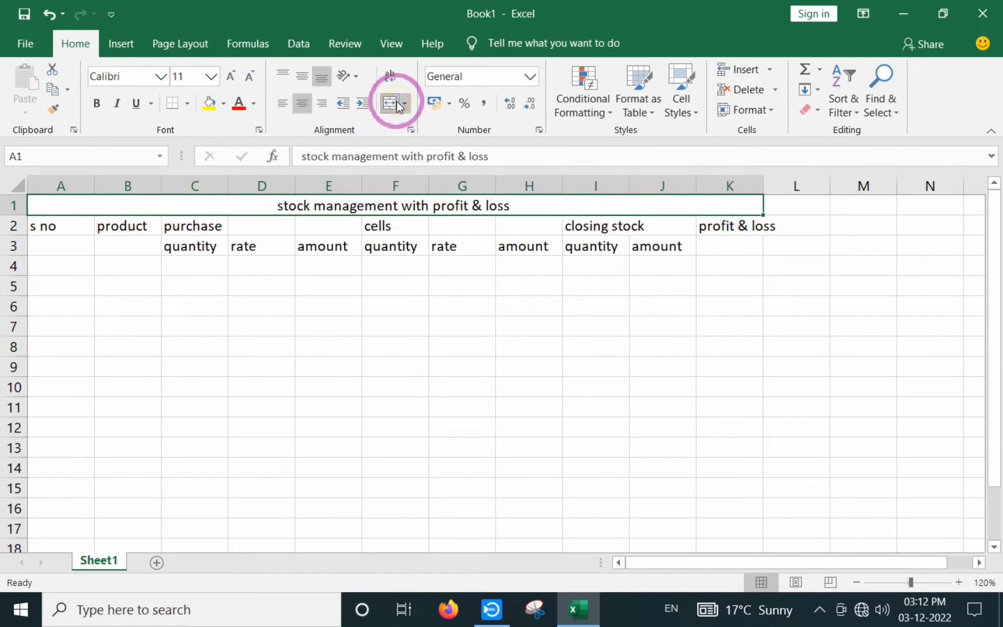
# Increase the font size of the merged title in row 1 to 22.
pyautogui.click(237, 76)
pyautogui.click(237, 77)
pyautogui.click(237, 77)
pyautogui.click(236, 76)
pyautogui.click(237, 76)
pyautogui.click(237, 77)
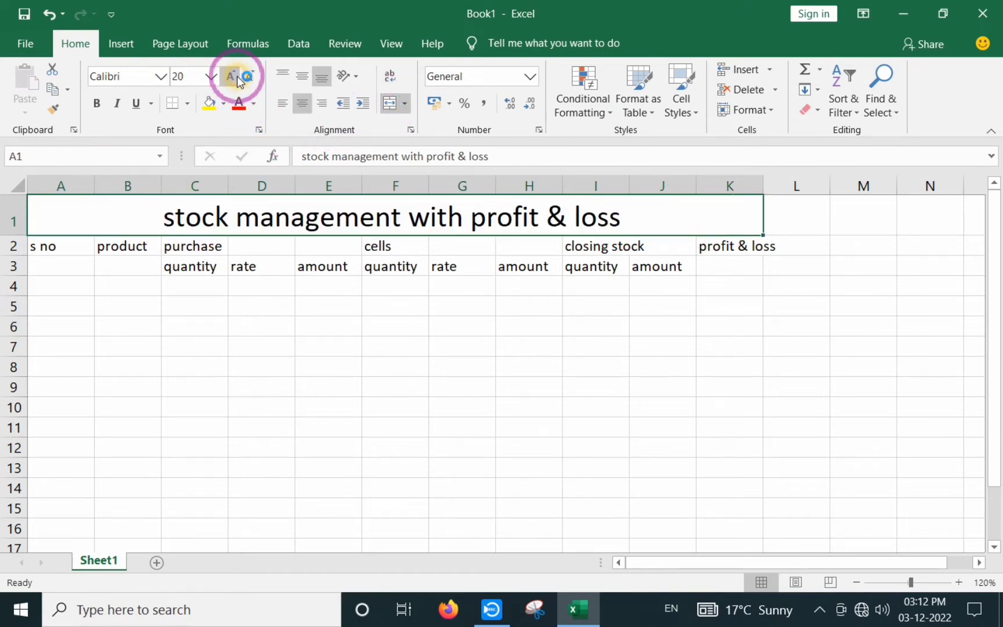
pyautogui.click(333, 309)
# Apply all borders to the table range A1 to K12.
pyautogui.click(77, 300)
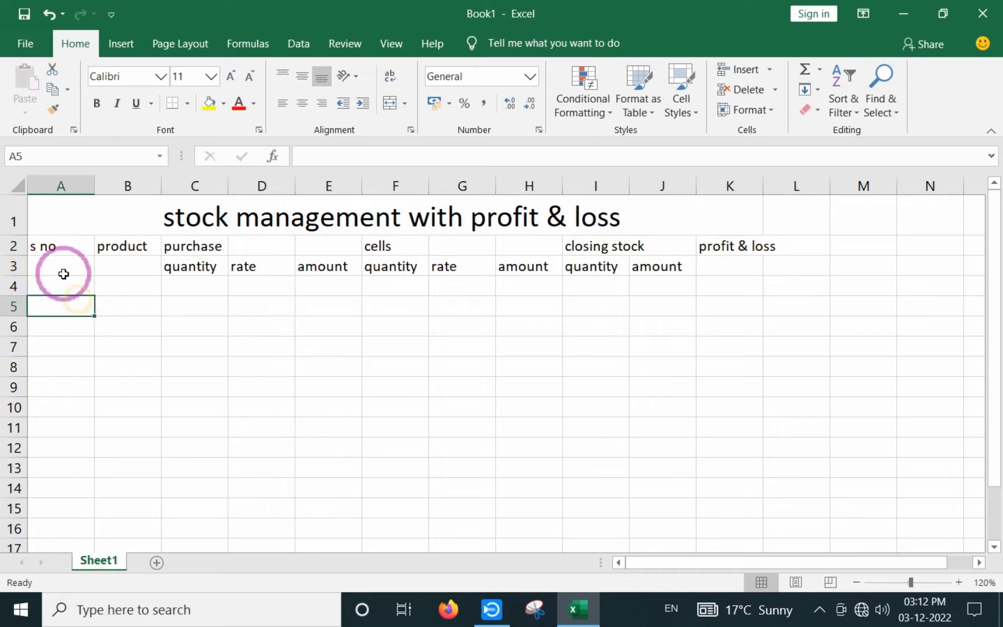
pyautogui.click(512, 287)
pyautogui.moveTo(448, 217); pyautogui.dragTo(468, 448)
pyautogui.click(187, 104)
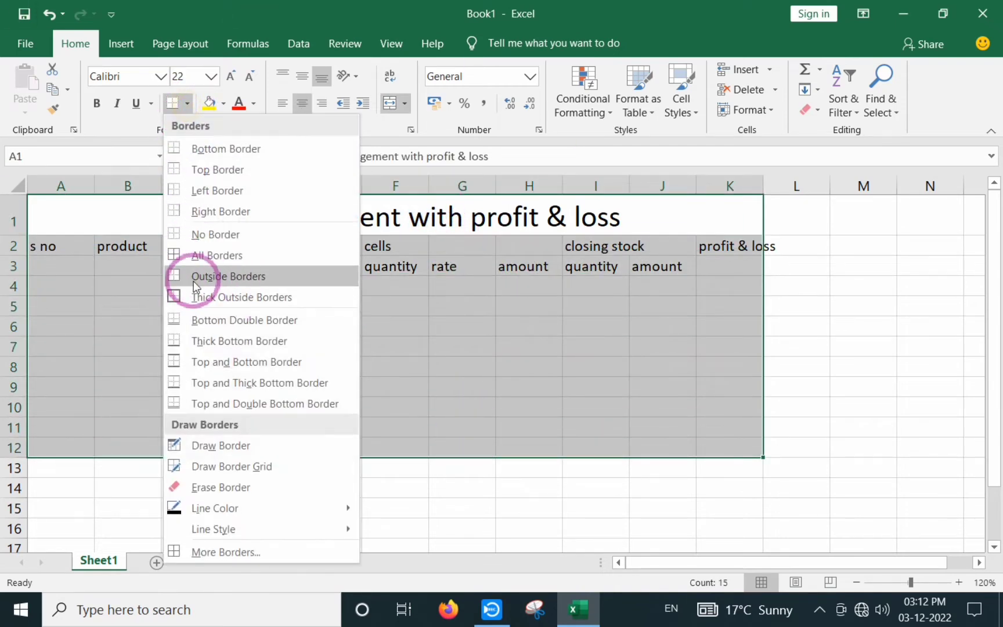
pyautogui.click(222, 252)
pyautogui.click(331, 348)
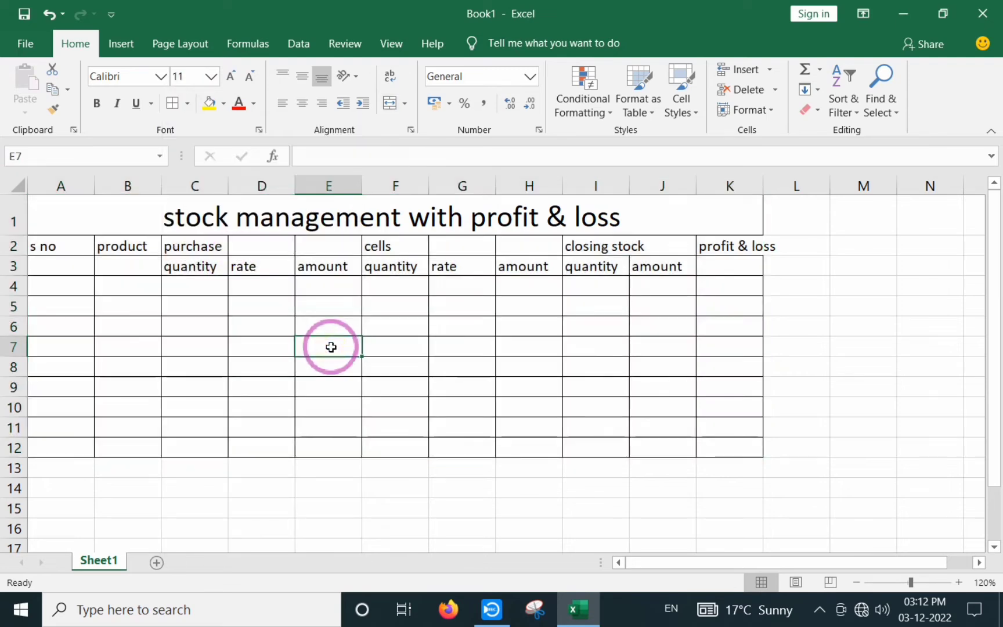
pyautogui.click(338, 326)
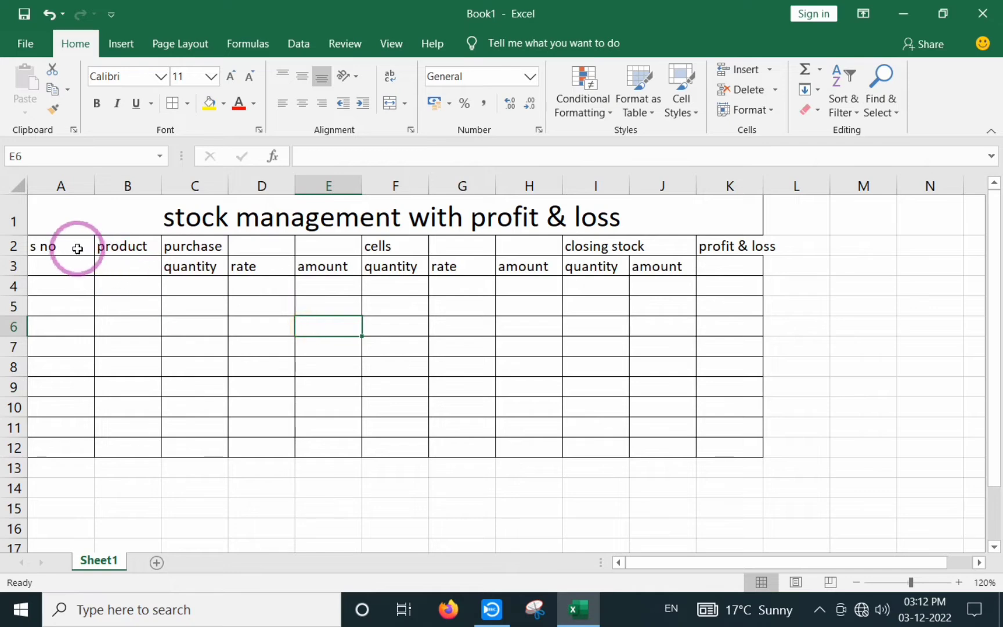
# Merge and center the "s no" heading over A2:A3 and the "product" heading over B2:B3.
pyautogui.moveTo(76, 250); pyautogui.dragTo(77, 267)
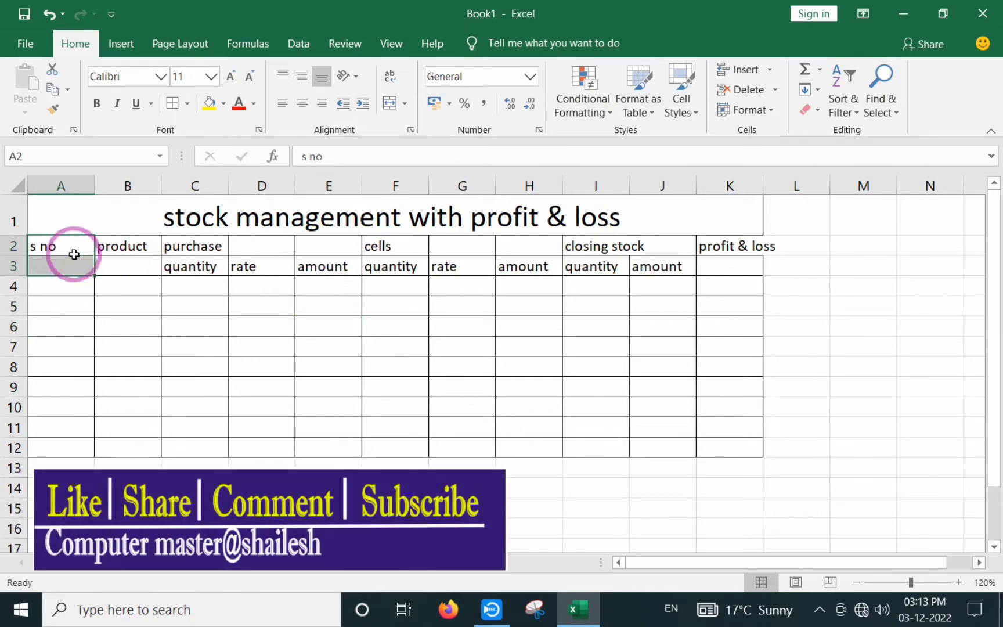
pyautogui.click(390, 102)
pyautogui.moveTo(126, 252); pyautogui.dragTo(132, 275)
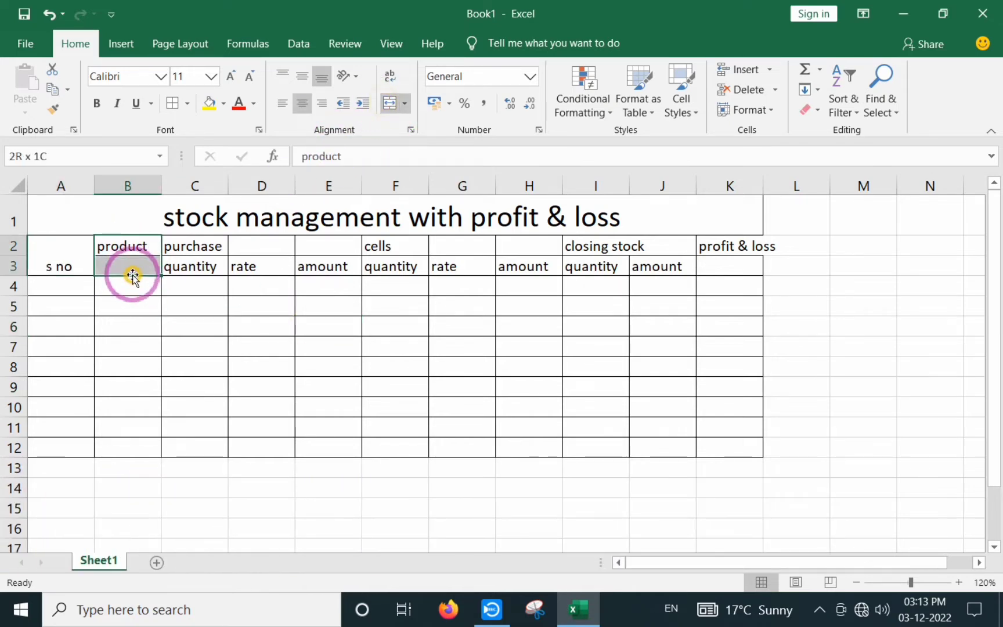
pyautogui.click(387, 102)
pyautogui.click(313, 283)
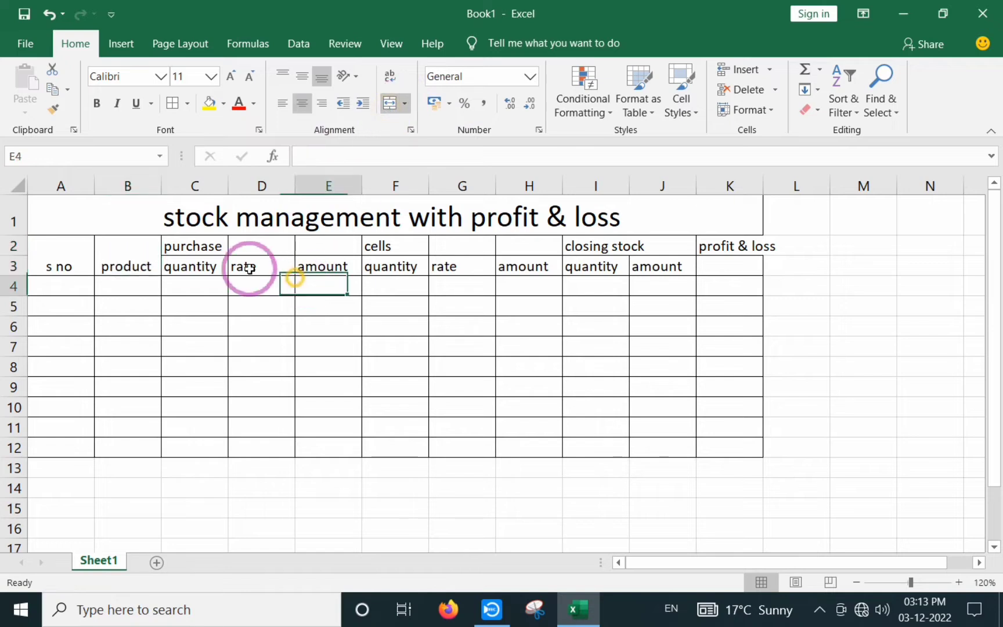
# Merge and center the "purchase" heading across cells C2 to E2.
pyautogui.click(190, 246)
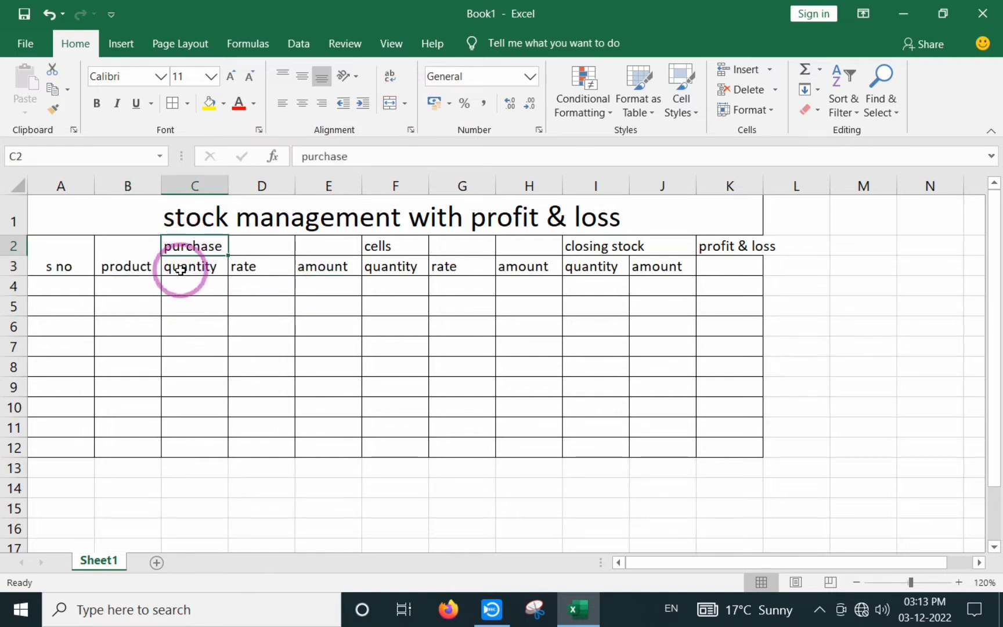
pyautogui.moveTo(175, 271); pyautogui.dragTo(308, 270)
pyautogui.click(307, 299)
pyautogui.moveTo(208, 250); pyautogui.dragTo(311, 251)
pyautogui.click(391, 105)
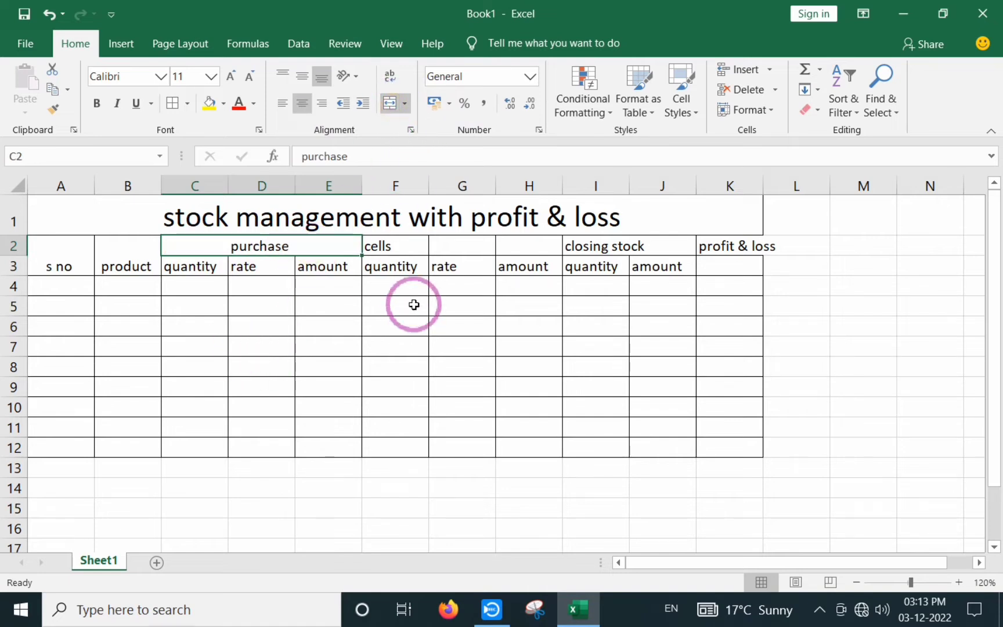
# Merge and center the "cells" heading across F2:H2 and the "closing stock" heading across I2:J2.
pyautogui.moveTo(416, 270); pyautogui.dragTo(516, 273)
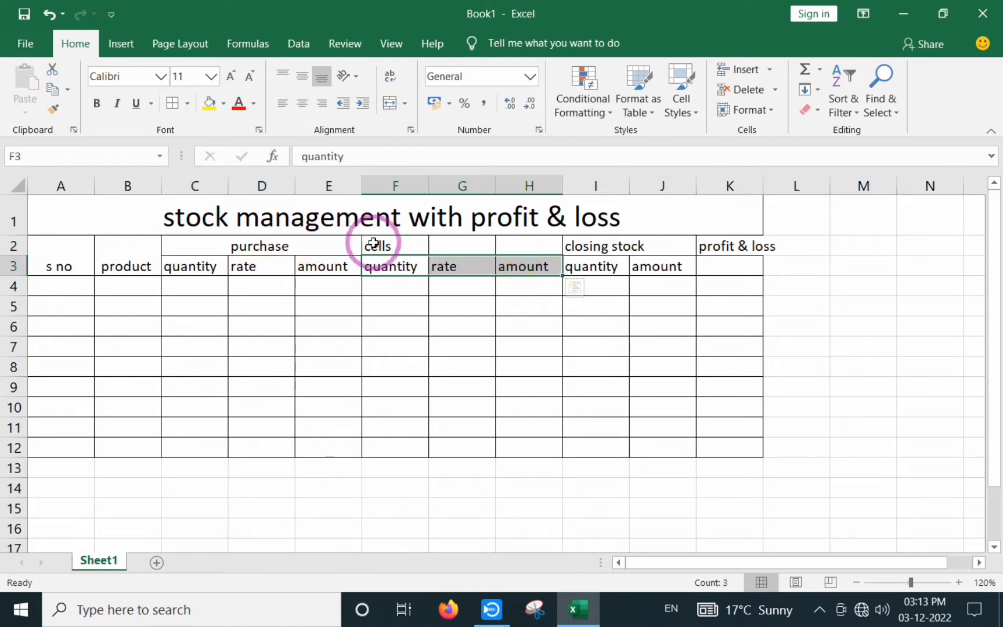
pyautogui.moveTo(374, 244); pyautogui.dragTo(516, 245)
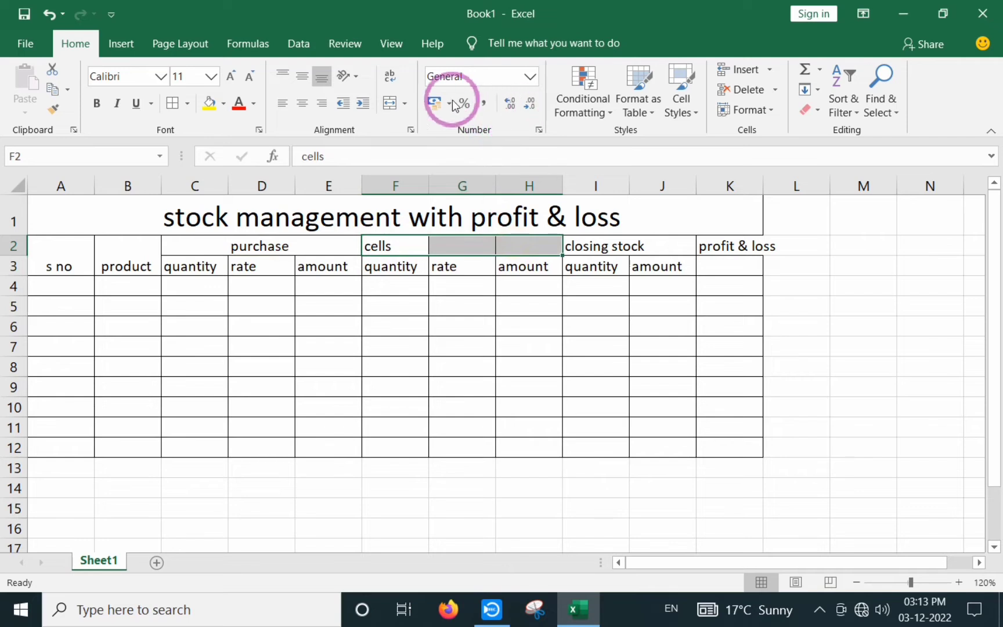
pyautogui.click(390, 103)
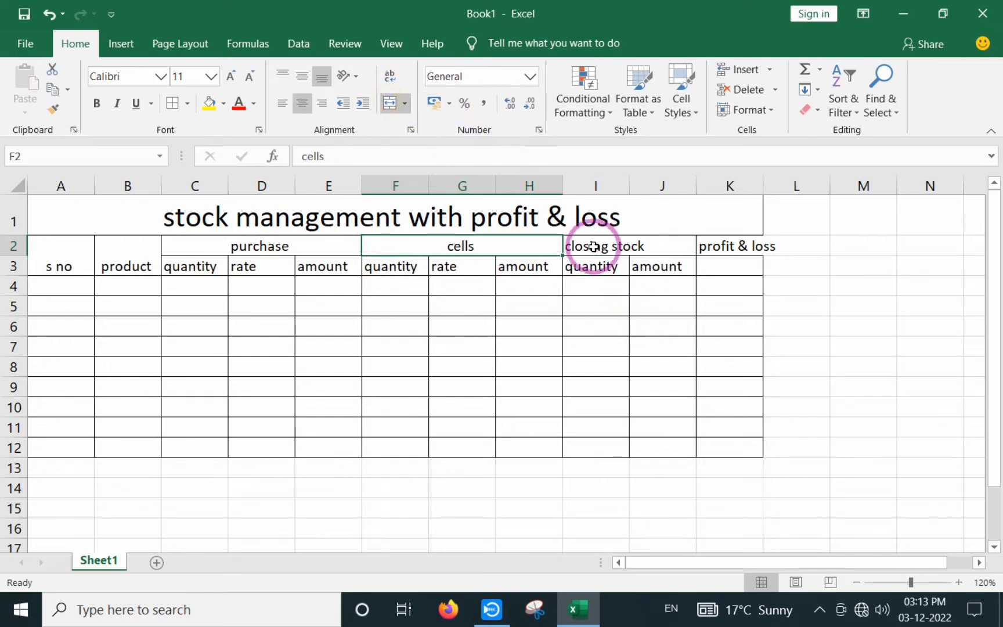
pyautogui.moveTo(593, 246); pyautogui.dragTo(663, 246)
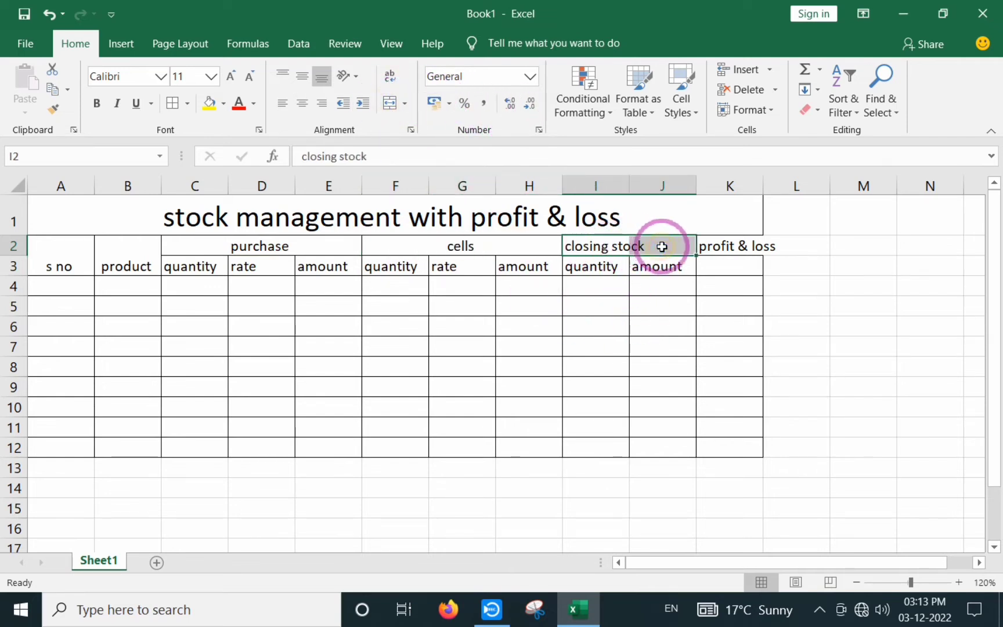
pyautogui.click(391, 104)
# Merge and center the "profit & loss" heading over K2:K3 and autofit the width of column K.
pyautogui.click(729, 246)
pyautogui.moveTo(729, 246); pyautogui.dragTo(727, 262)
pyautogui.click(389, 104)
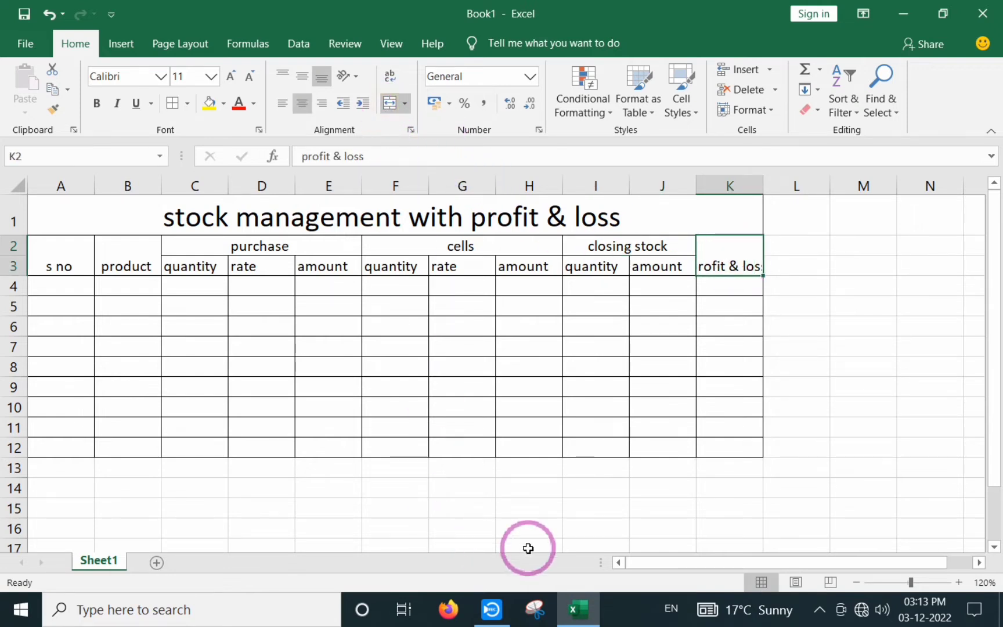
pyautogui.click(726, 368)
pyautogui.click(719, 273)
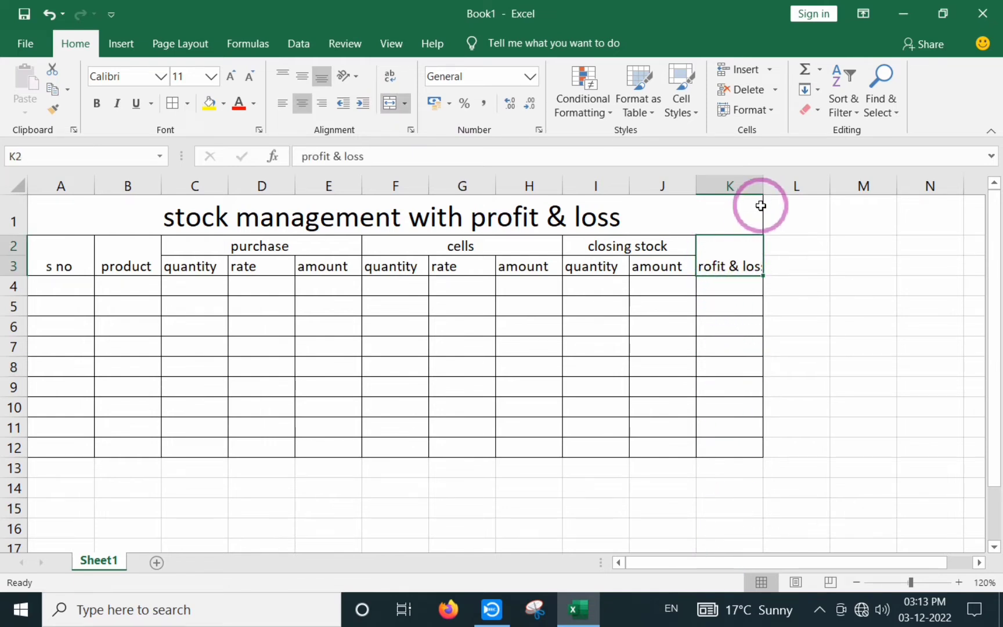
pyautogui.doubleClick(764, 185)
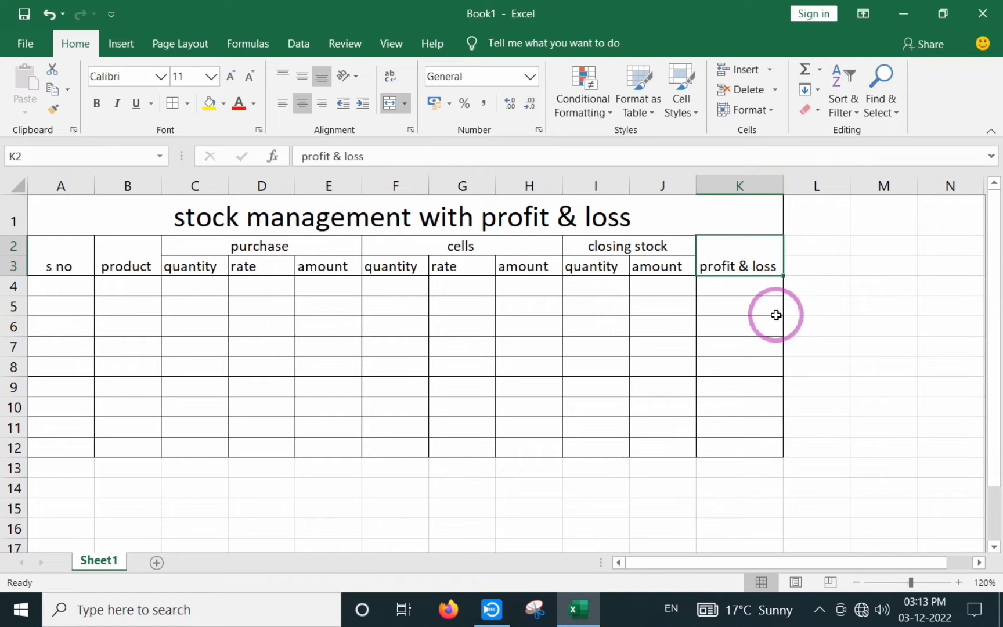
# Change the font of the whole table, A1 to K12, to Cambria.
pyautogui.click(529, 331)
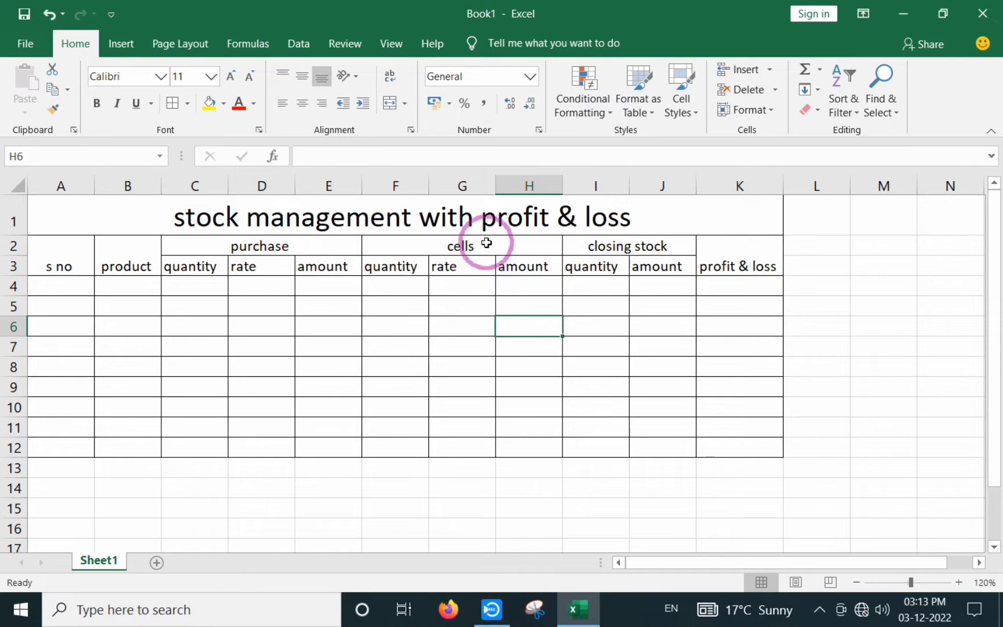
pyautogui.moveTo(484, 224); pyautogui.dragTo(494, 447)
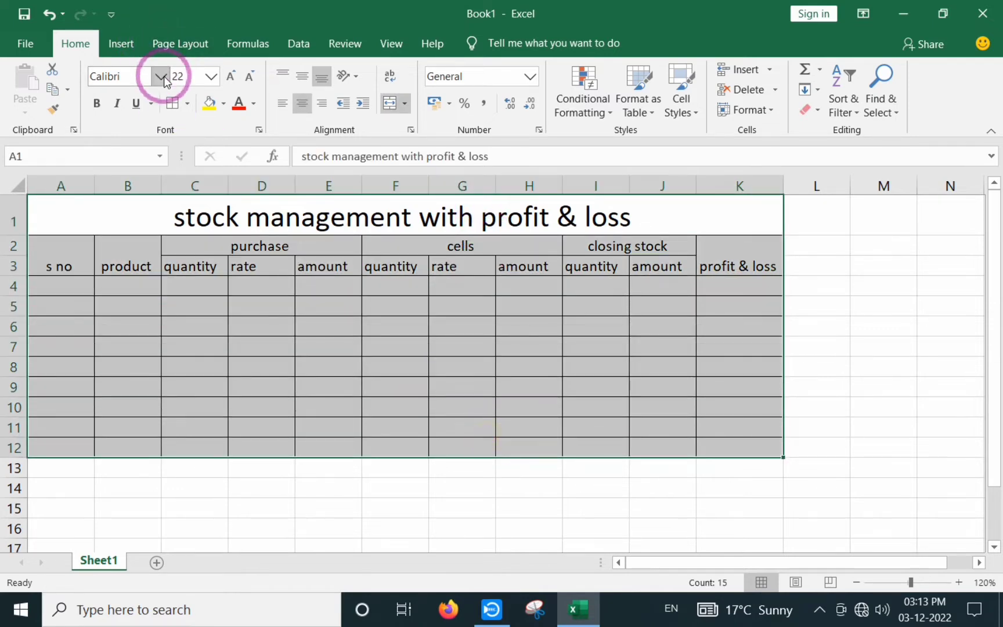
pyautogui.click(162, 76)
pyautogui.scroll(-12, 146, 183)
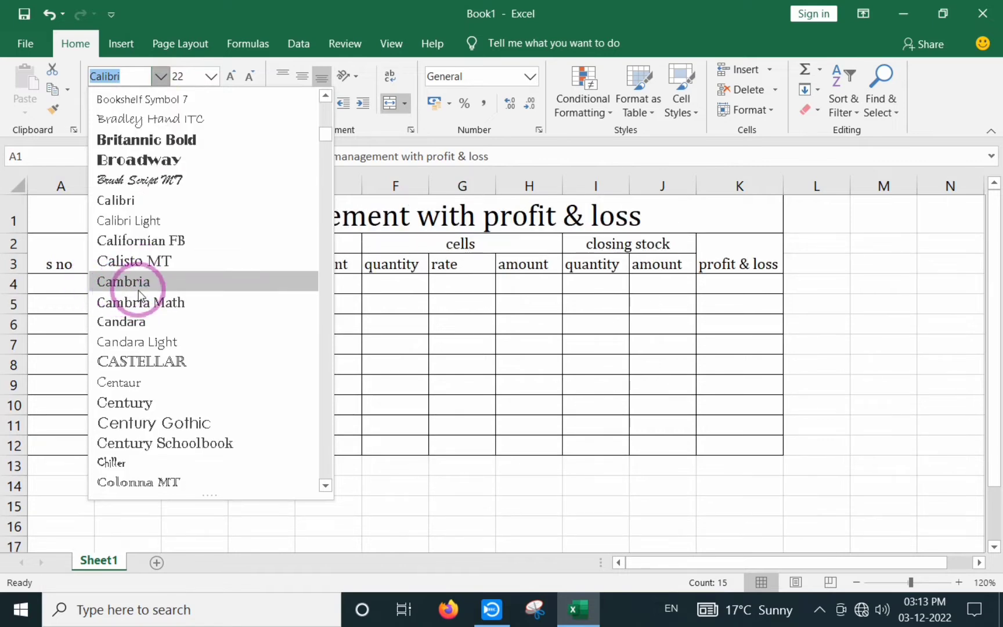
pyautogui.click(122, 284)
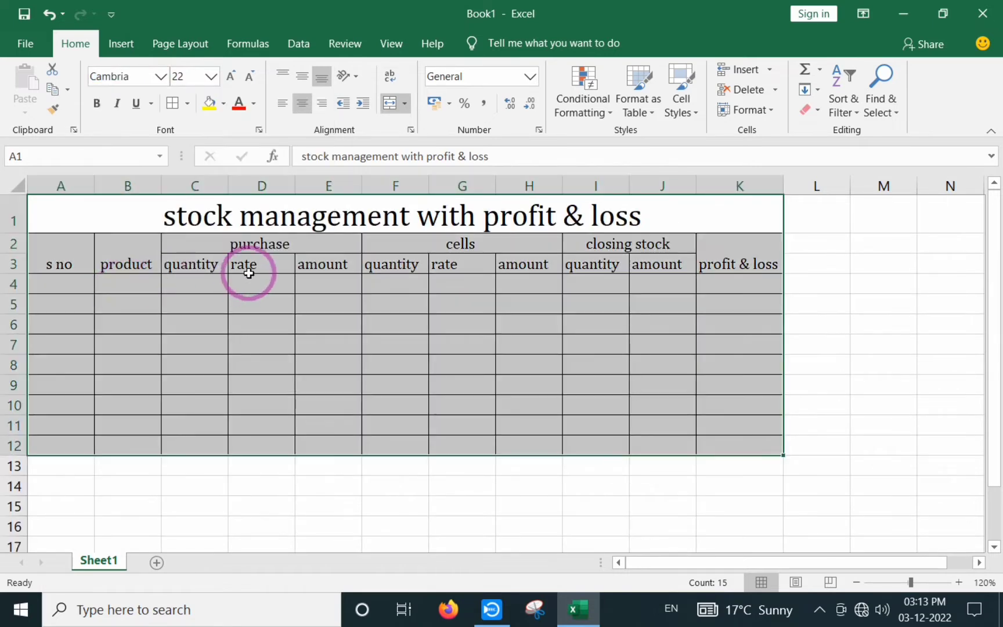
pyautogui.click(293, 319)
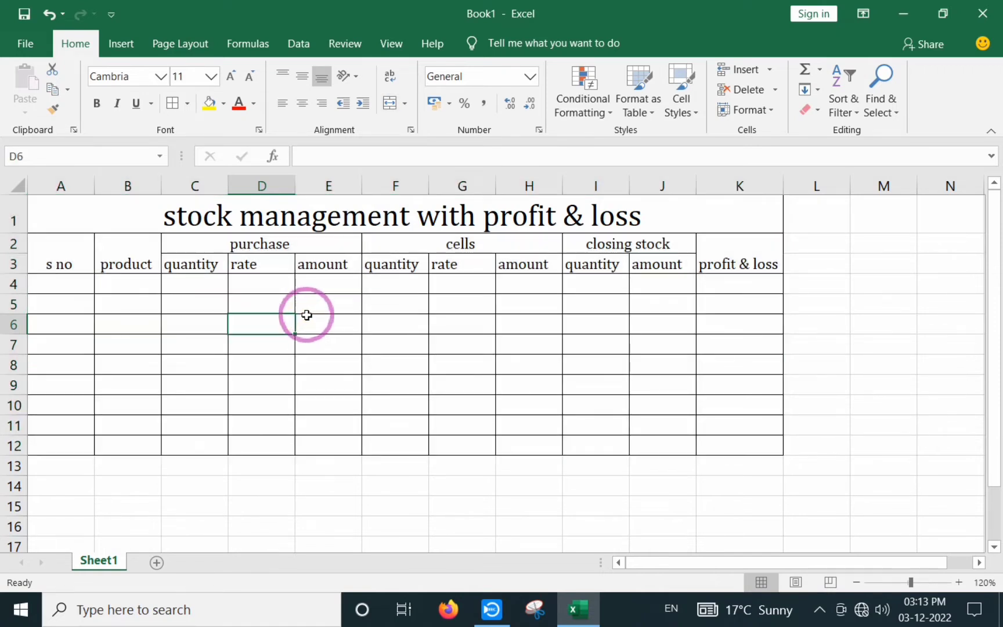
# Fill the merged title cell in row 1 with yellow.
pyautogui.click(258, 217)
pyautogui.click(210, 104)
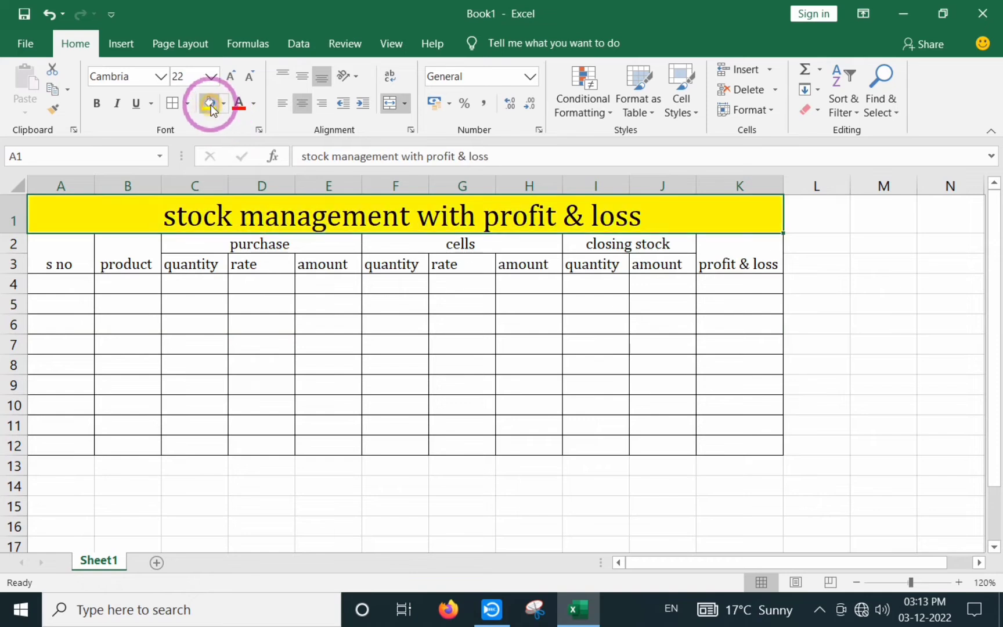
pyautogui.click(401, 365)
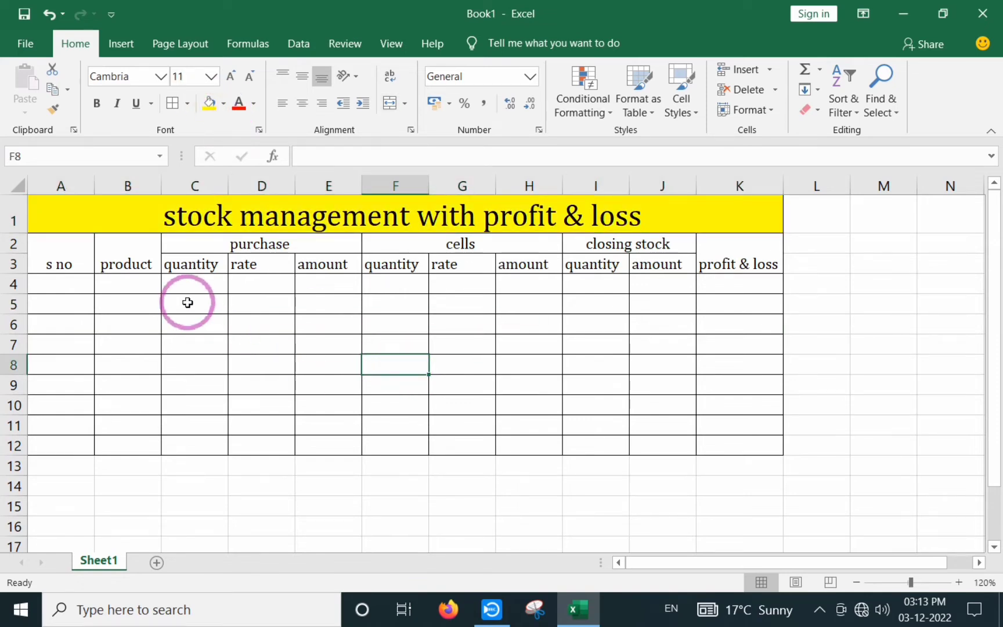
# Enter serial number 1 and product "computer" in row 4, and autofit the width of column B.
pyautogui.click(84, 281)
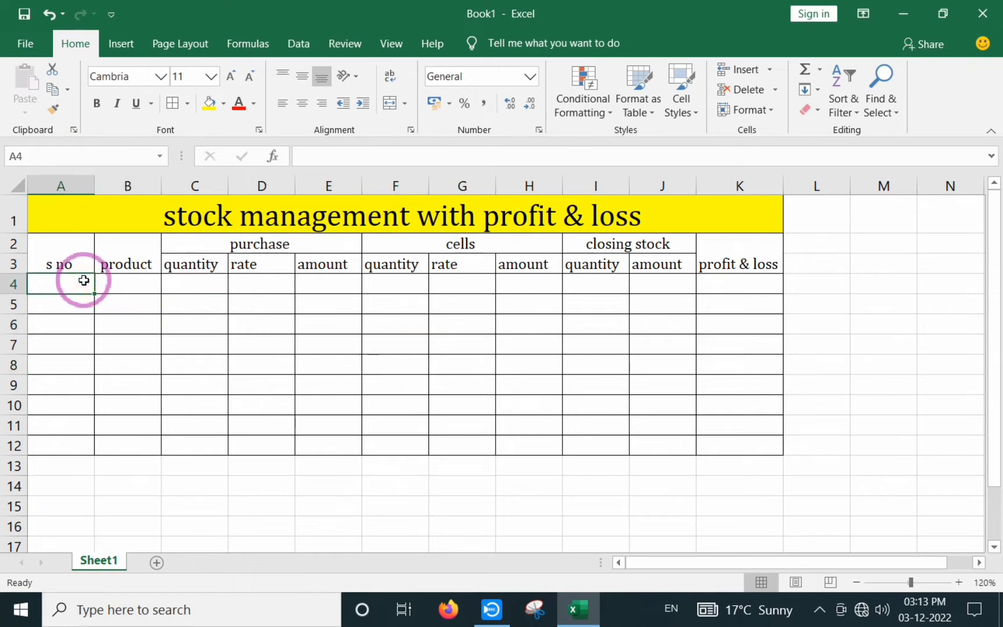
pyautogui.write('1')
pyautogui.press('Tab')
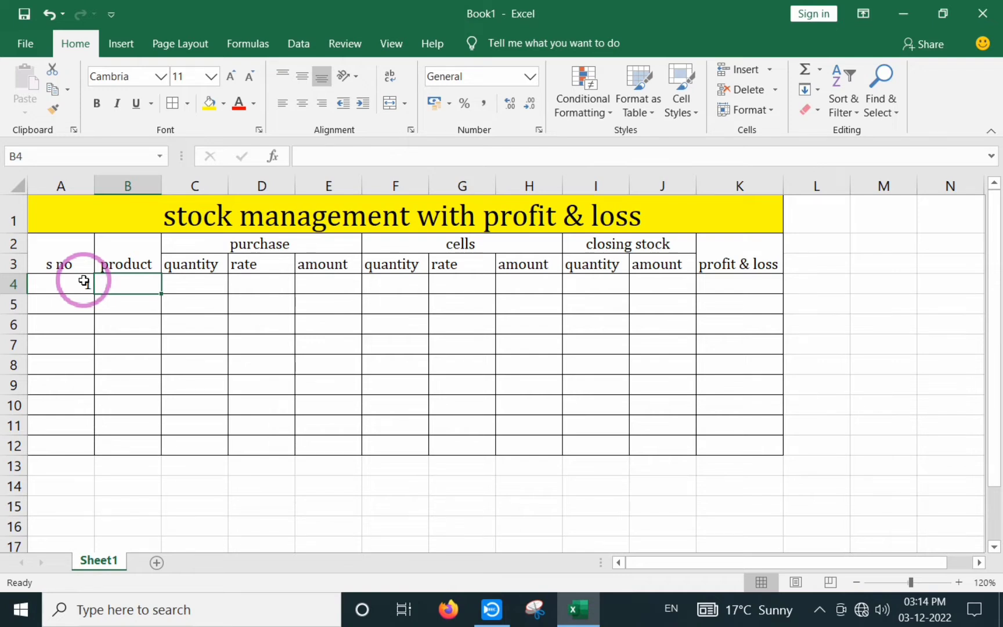
pyautogui.write('computer m')
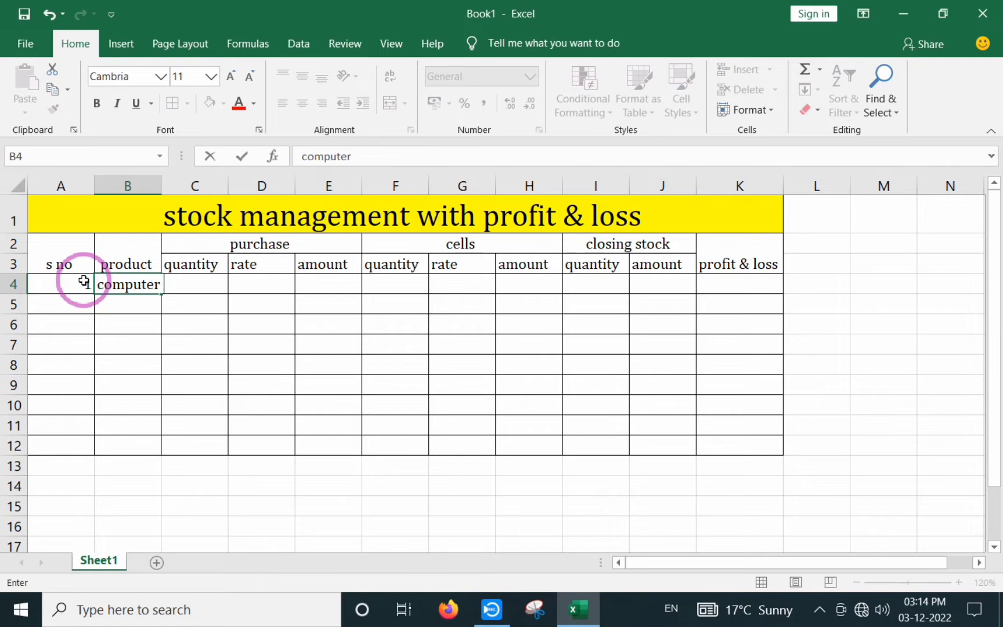
pyautogui.click(119, 364)
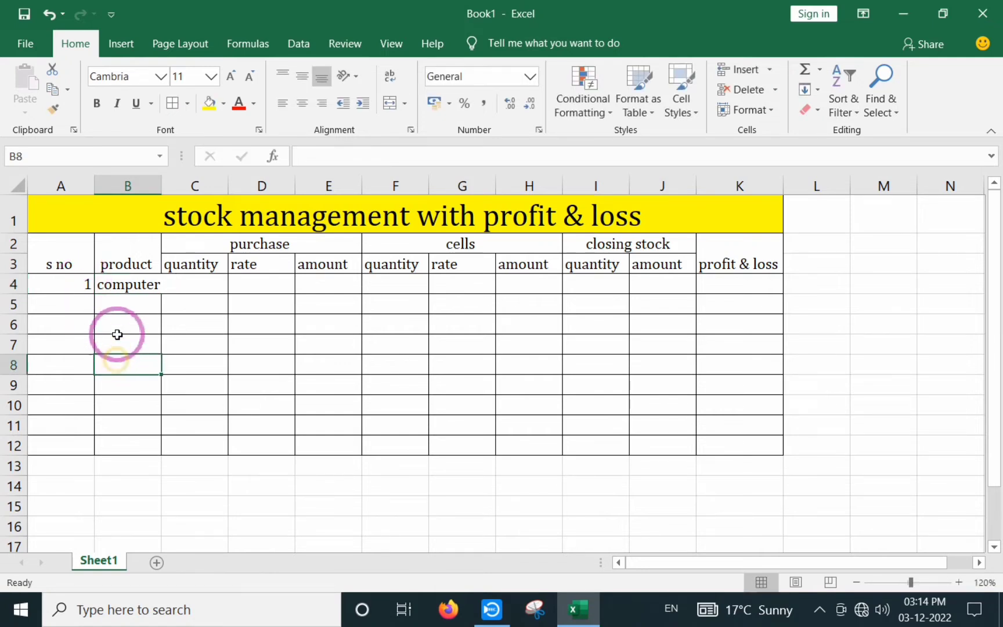
pyautogui.doubleClick(161, 186)
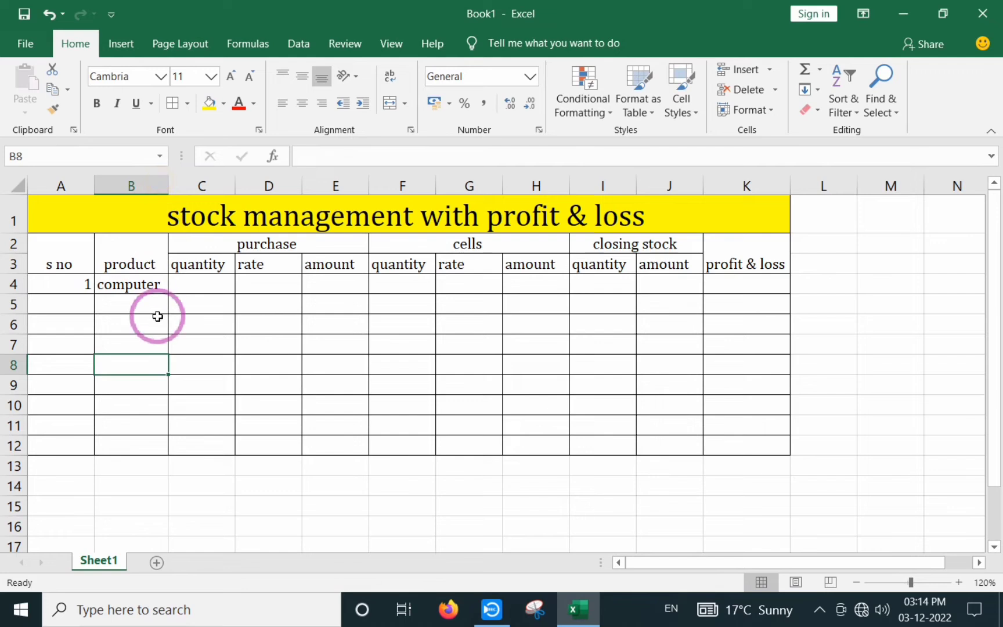
# Examine the computer entry and the quantity, rate and amount headings of the purchase block.
pyautogui.click(154, 284)
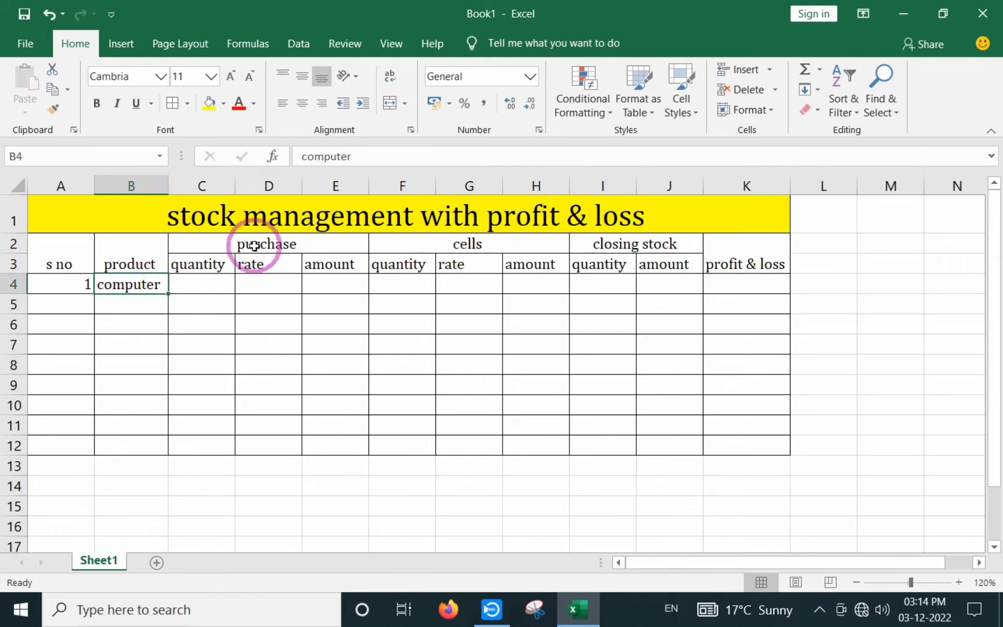
pyautogui.moveTo(253, 239); pyautogui.dragTo(263, 444)
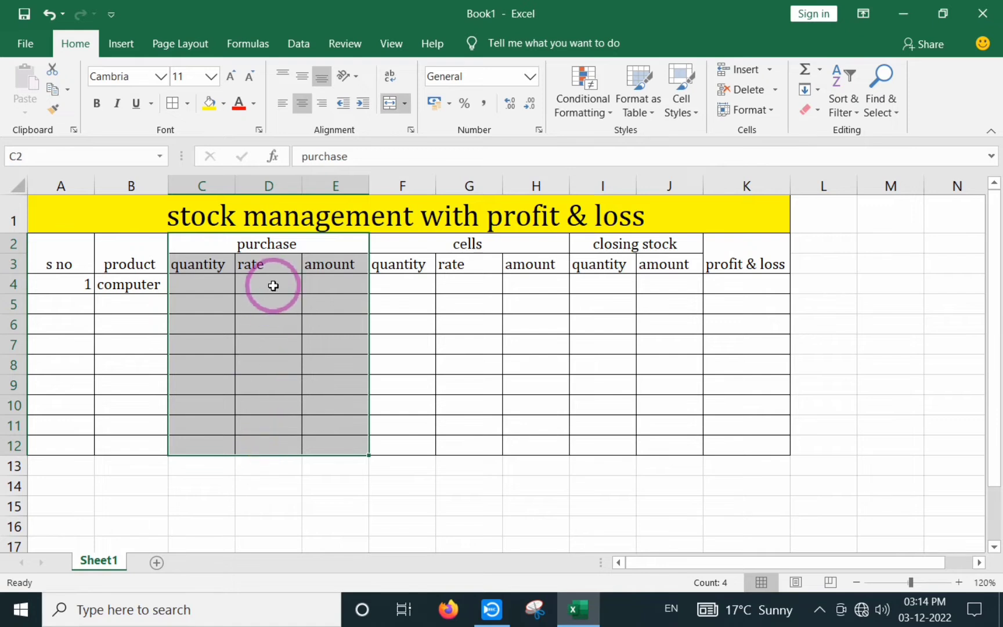
pyautogui.click(231, 267)
pyautogui.click(264, 261)
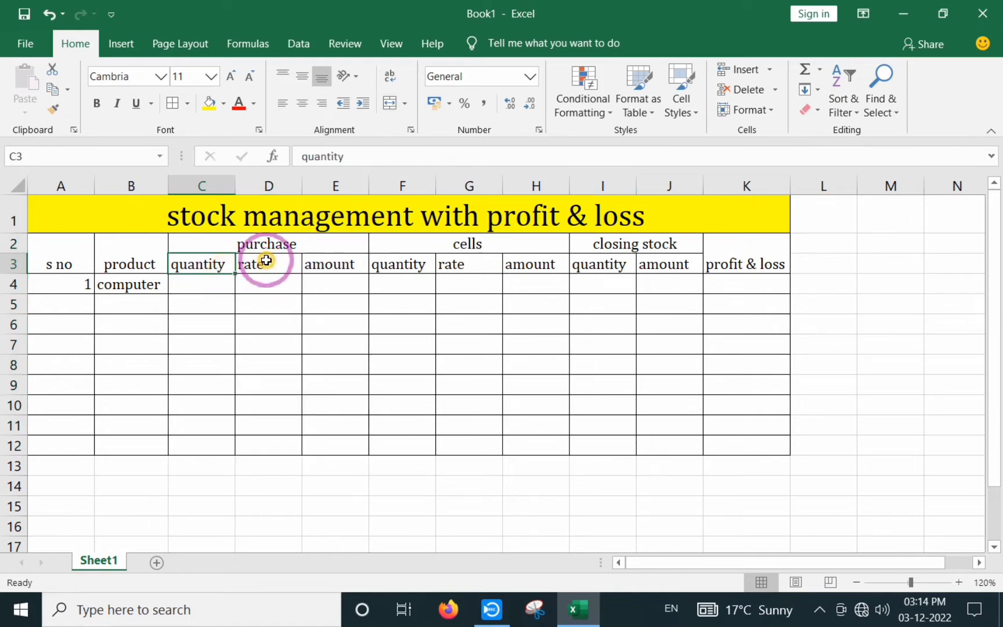
pyautogui.click(320, 265)
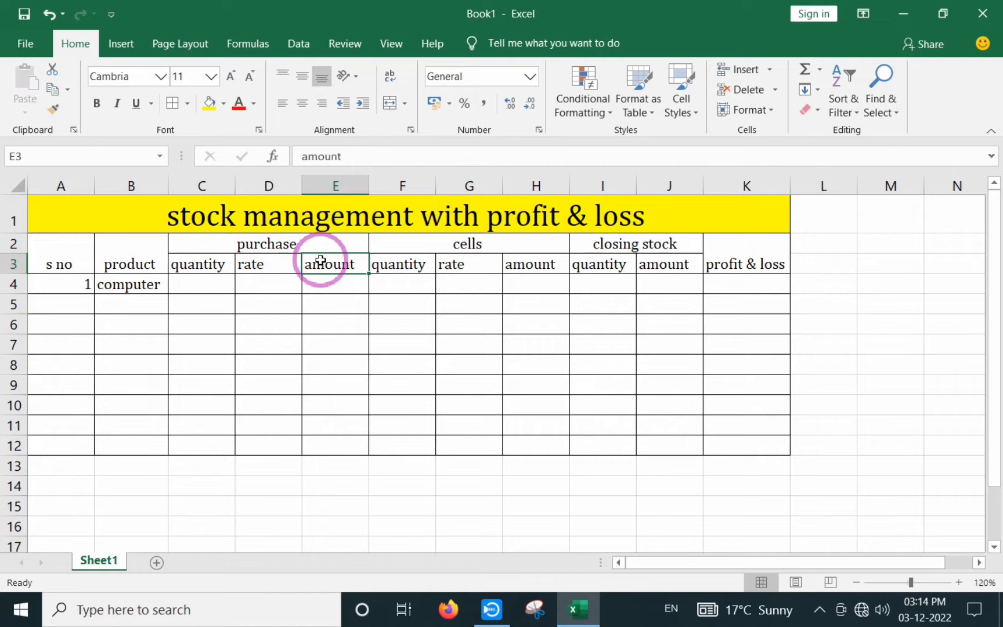
pyautogui.click(256, 246)
pyautogui.click(230, 262)
pyautogui.click(212, 286)
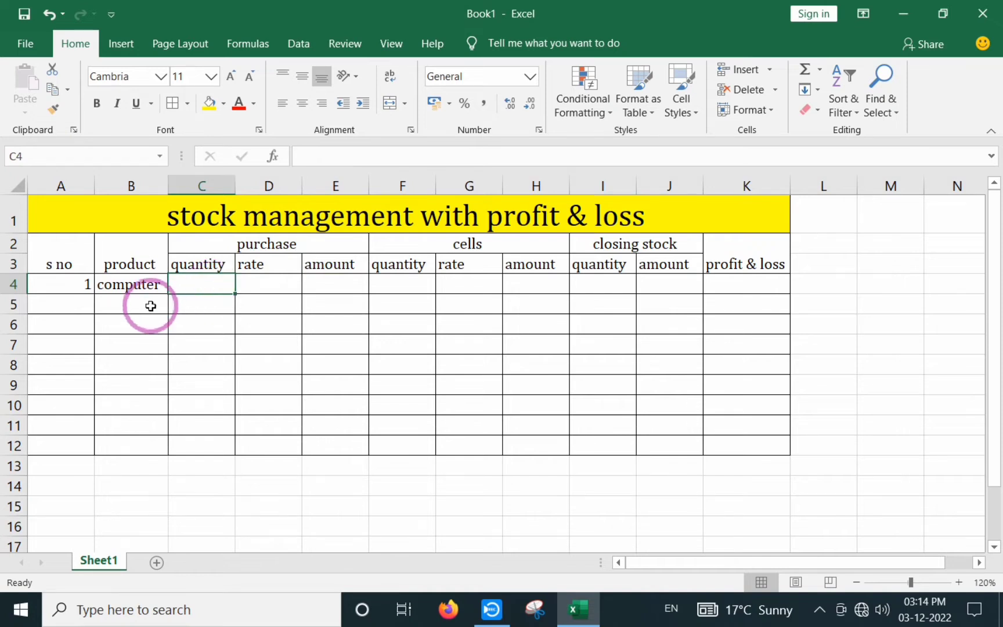
pyautogui.click(140, 287)
# Enter a purchase quantity of 20 in C4 and a purchase rate of 10000 in D4.
pyautogui.click(195, 286)
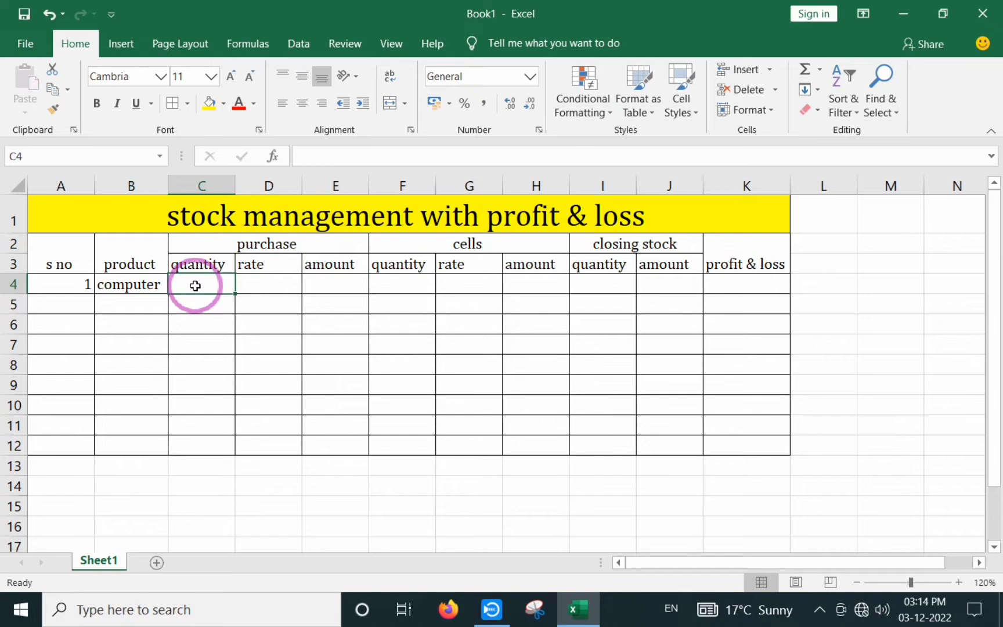
pyautogui.write('20')
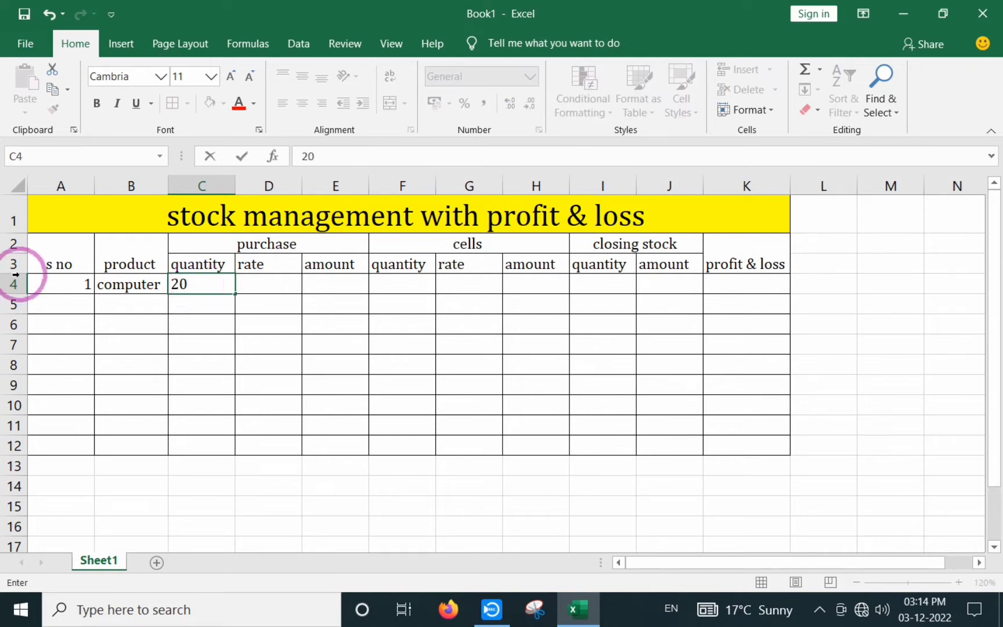
pyautogui.click(276, 285)
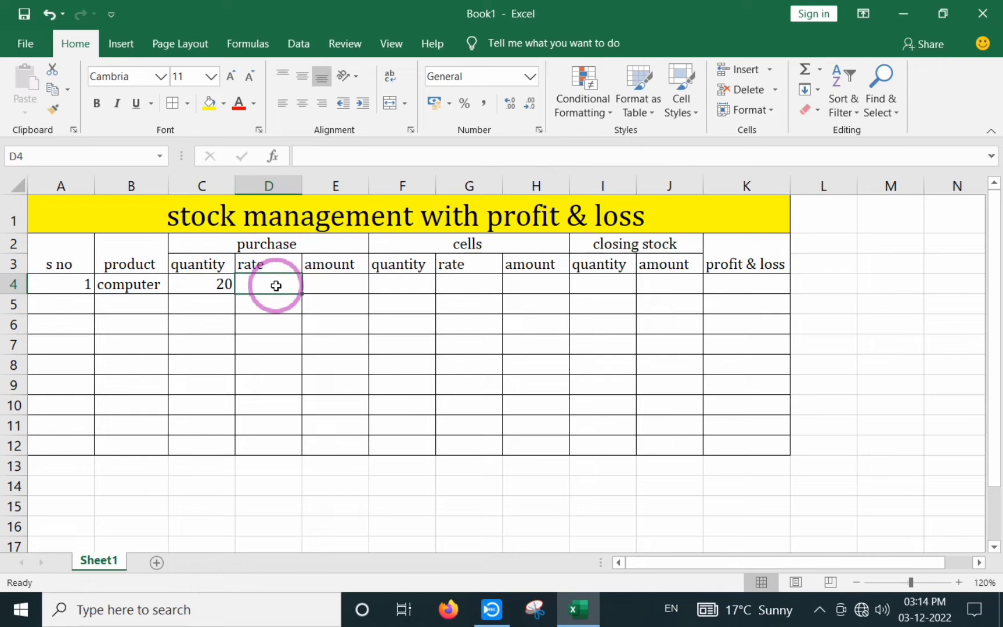
pyautogui.write('10000')
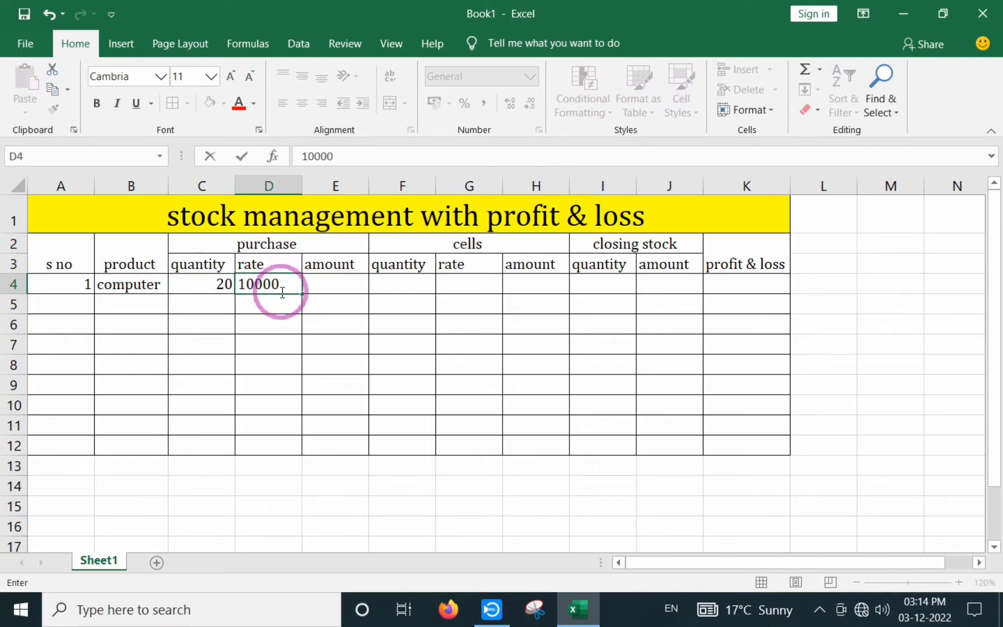
pyautogui.click(271, 361)
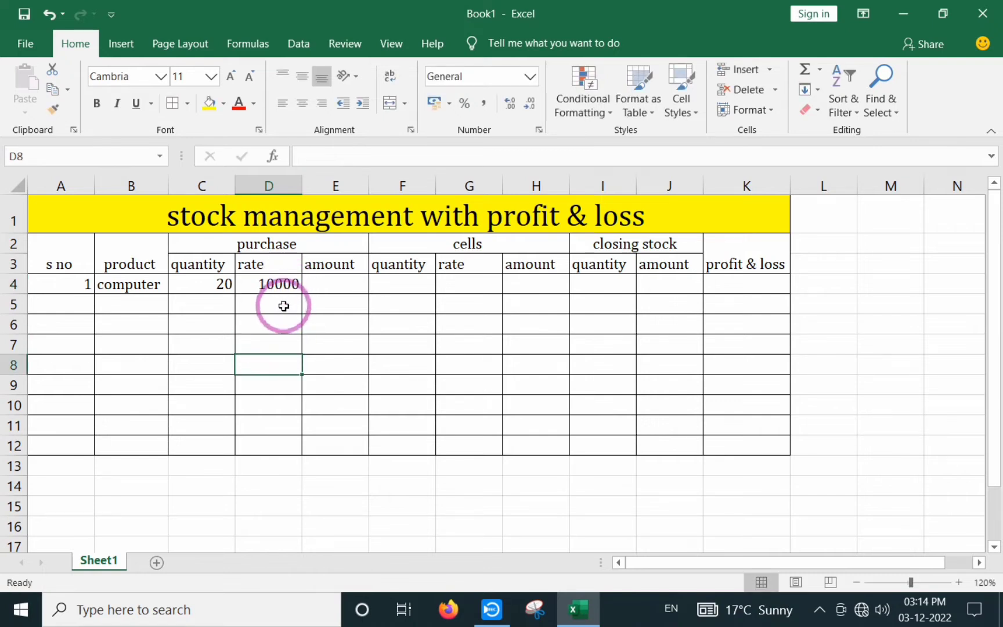
# Calculate the purchase amount in E4 with the formula =C4*D4, multiplying quantity by rate.
pyautogui.click(211, 283)
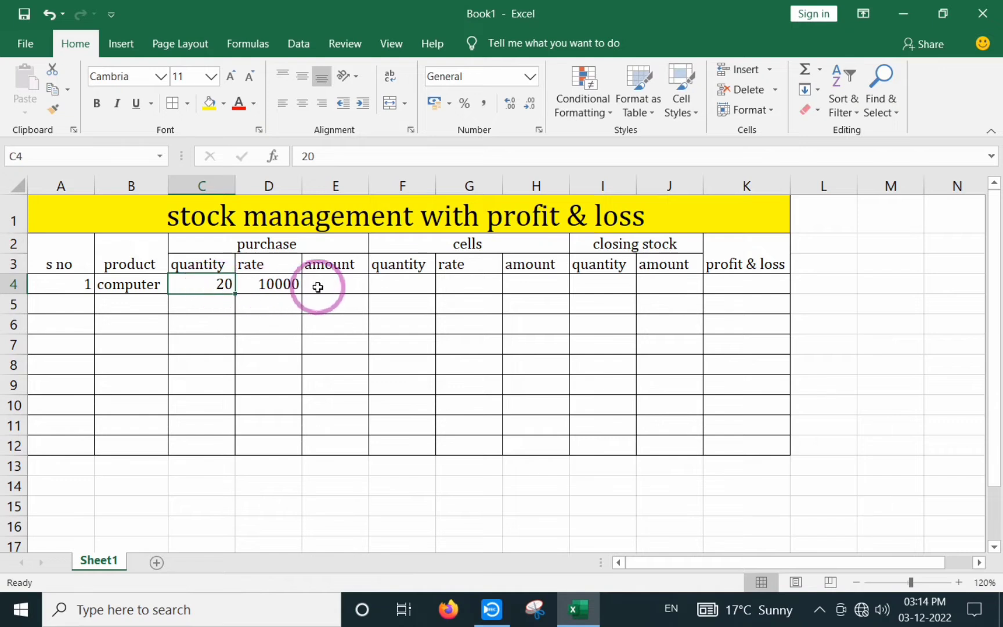
pyautogui.click(335, 281)
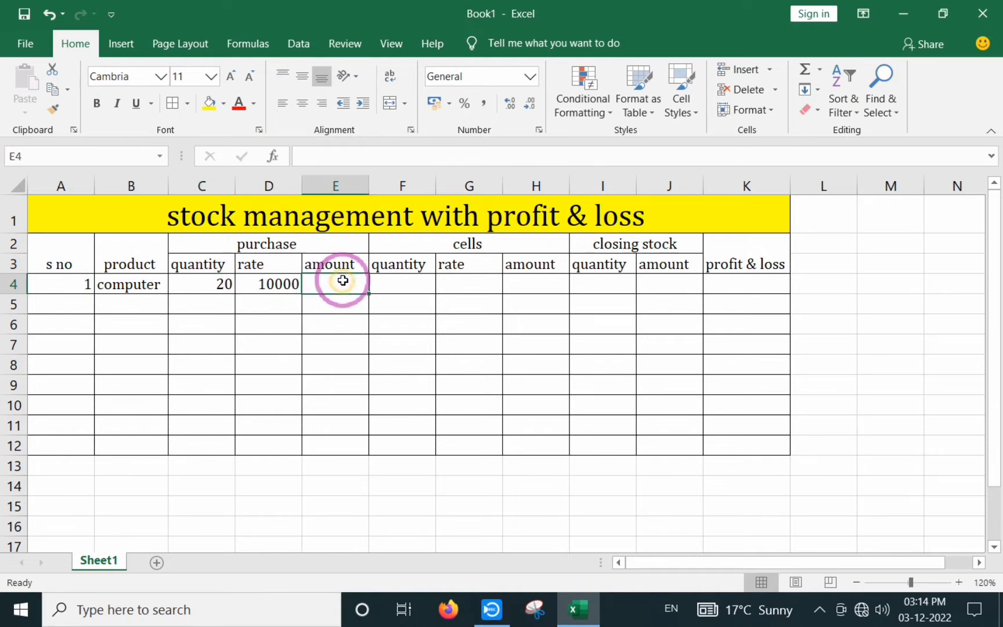
pyautogui.click(225, 284)
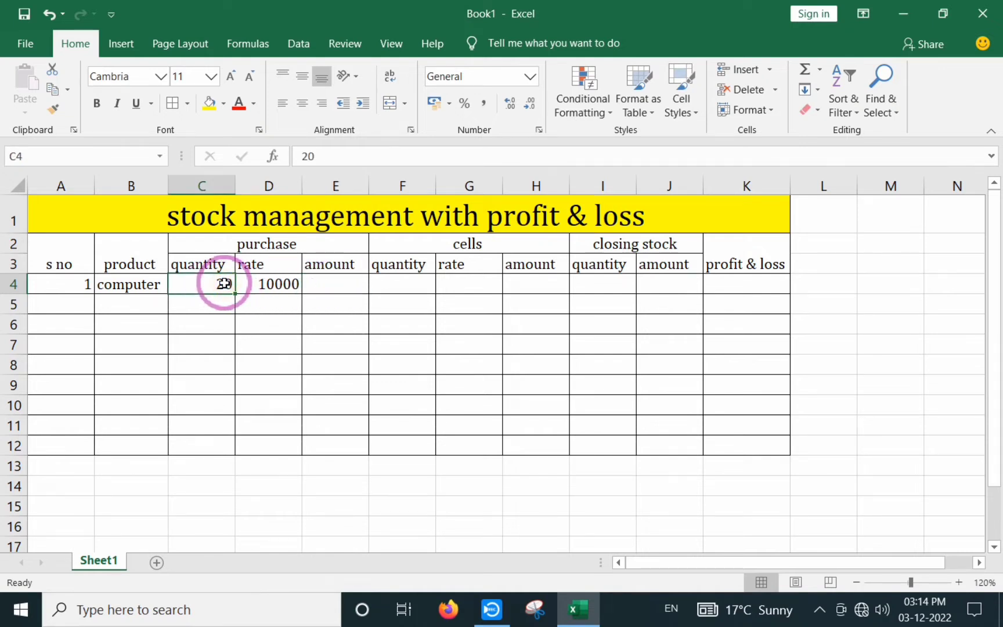
pyautogui.click(337, 283)
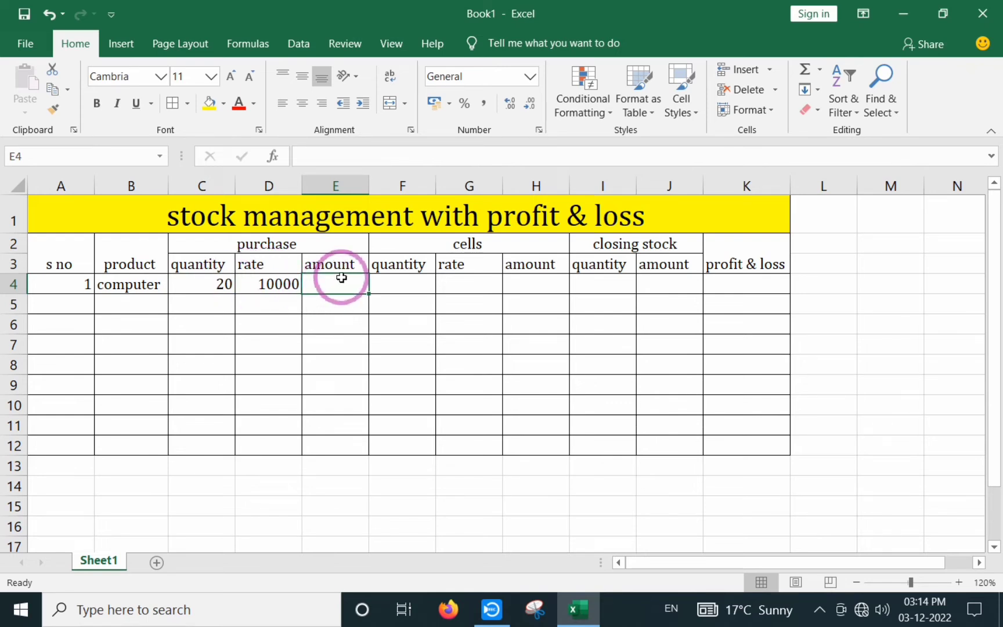
pyautogui.write('=')
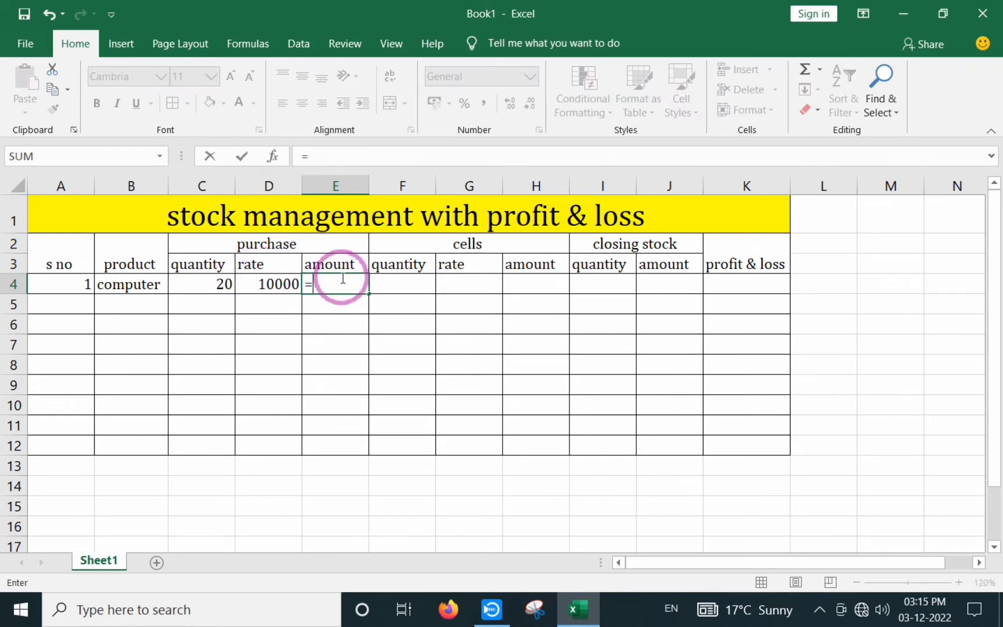
pyautogui.click(221, 285)
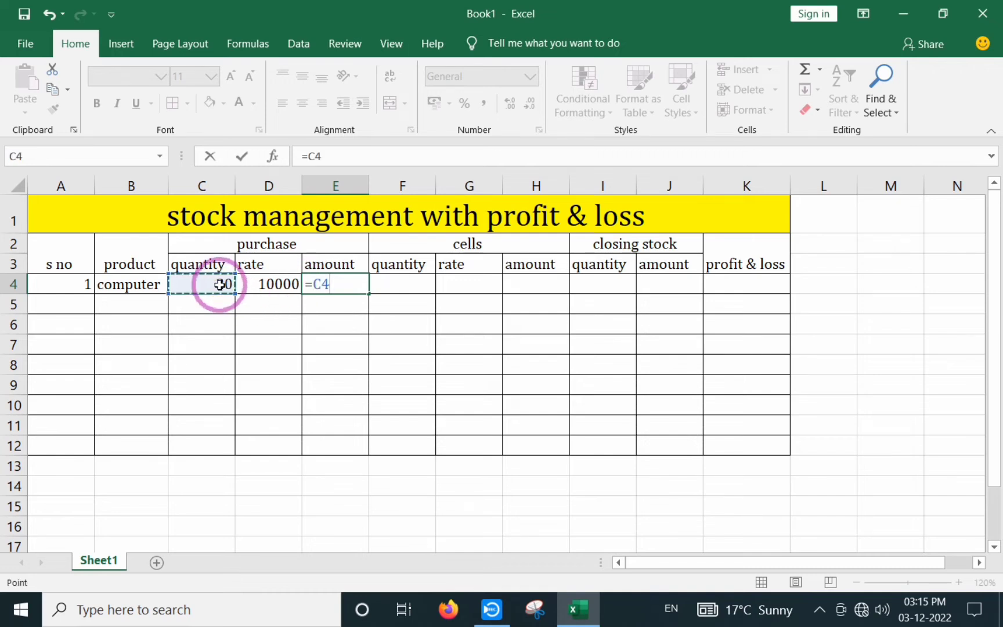
pyautogui.write('*')
pyautogui.click(278, 285)
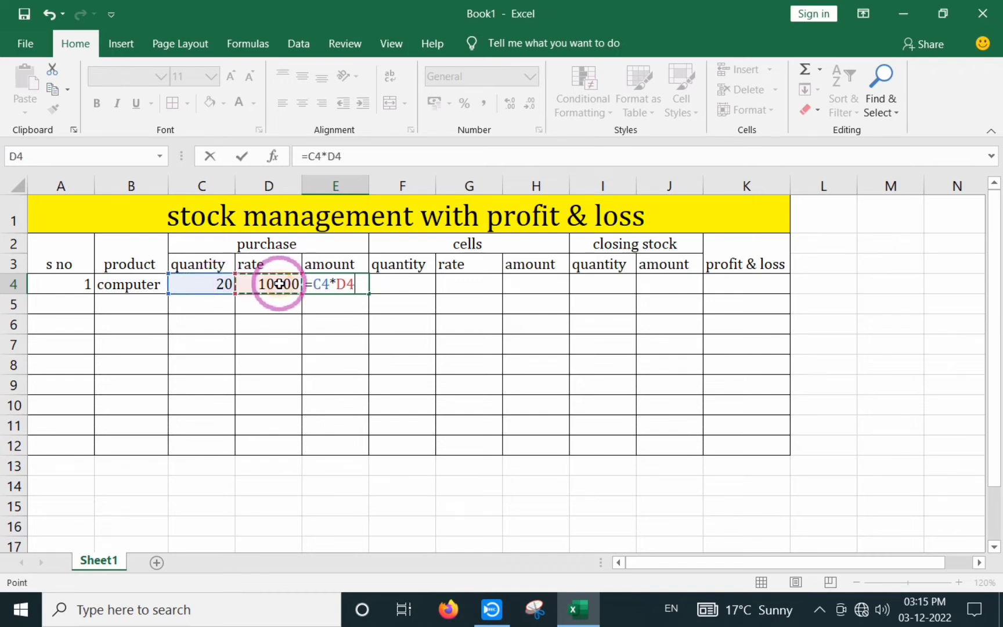
pyautogui.press('Return')
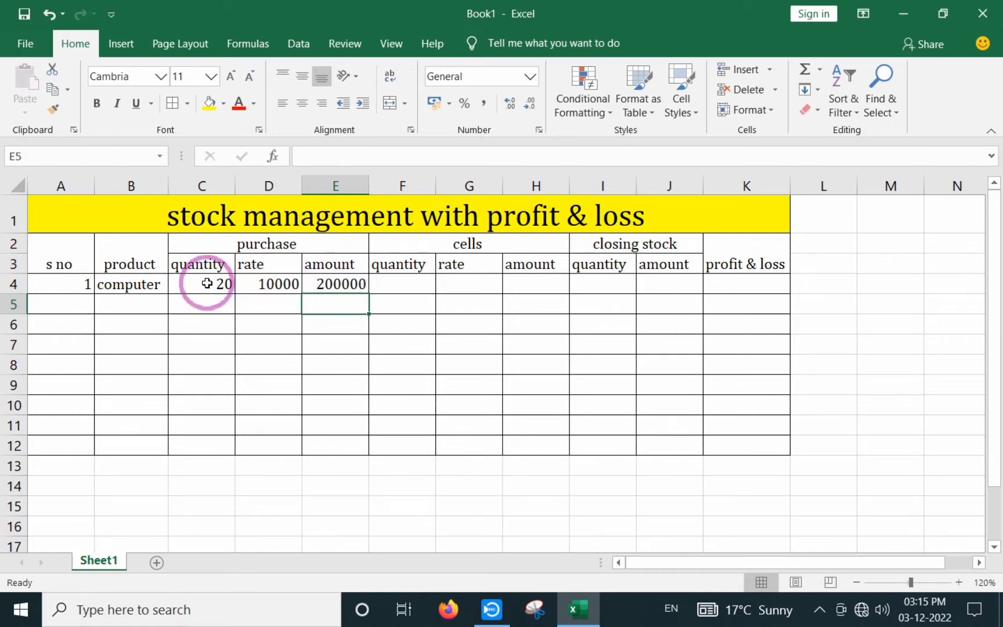
# Enter 15 as the computer's quantity under the "cells" heading in F4.
pyautogui.moveTo(313, 246); pyautogui.dragTo(292, 465)
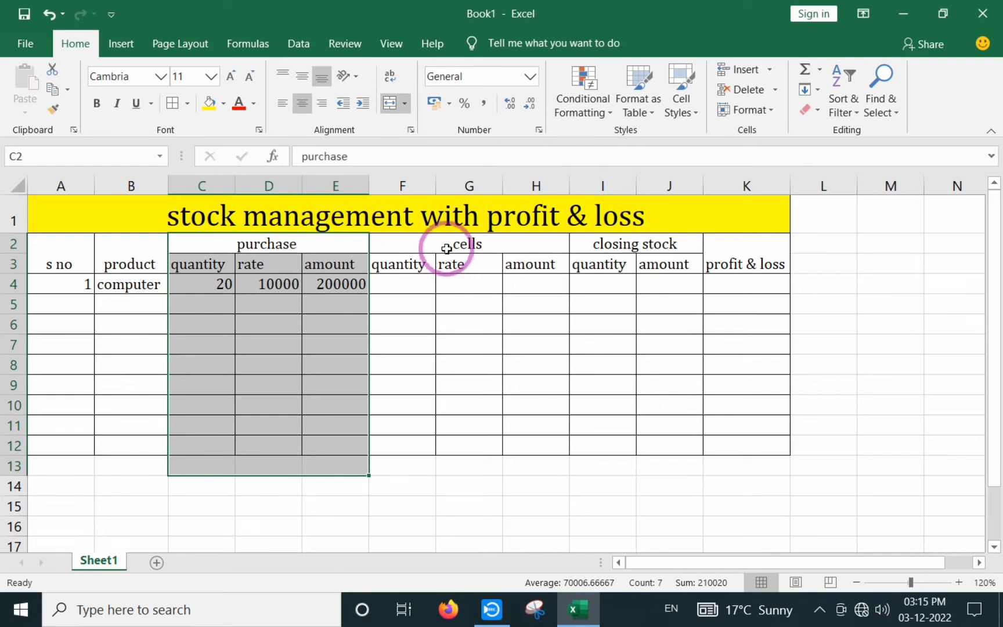
pyautogui.click(468, 322)
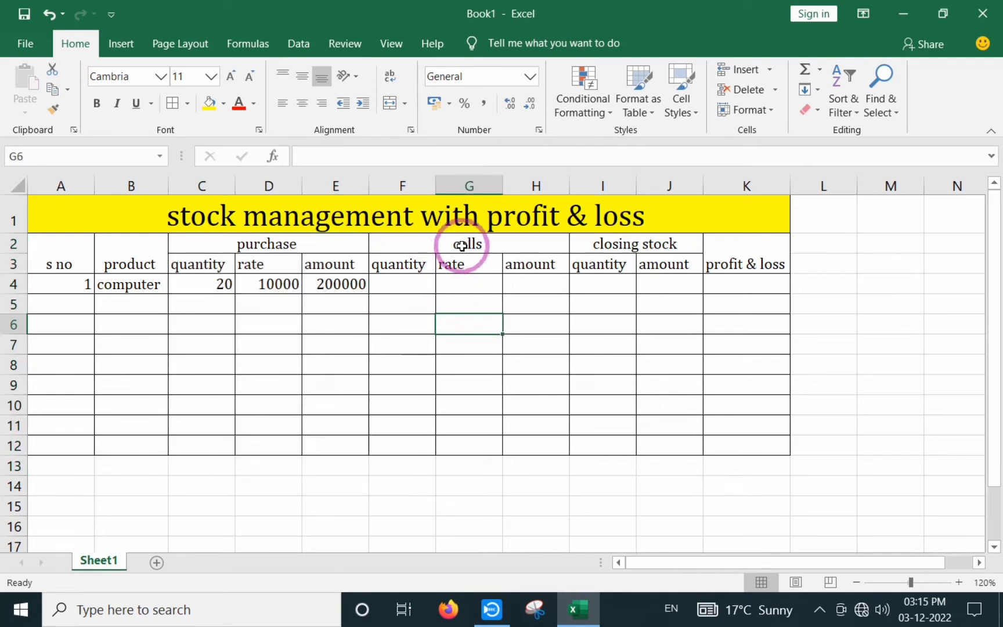
pyautogui.click(461, 246)
pyautogui.click(406, 280)
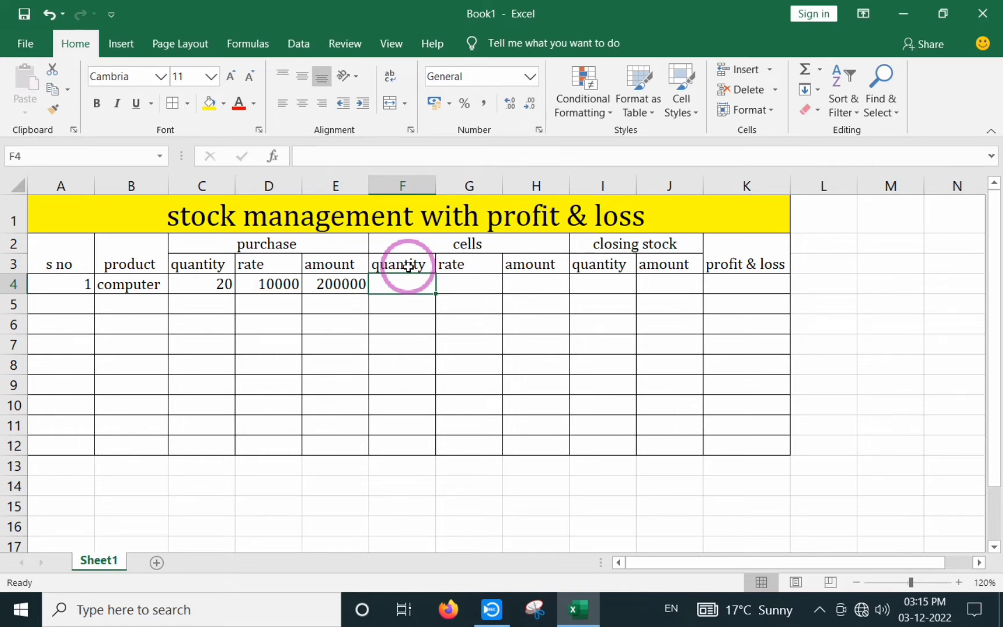
pyautogui.write('15')
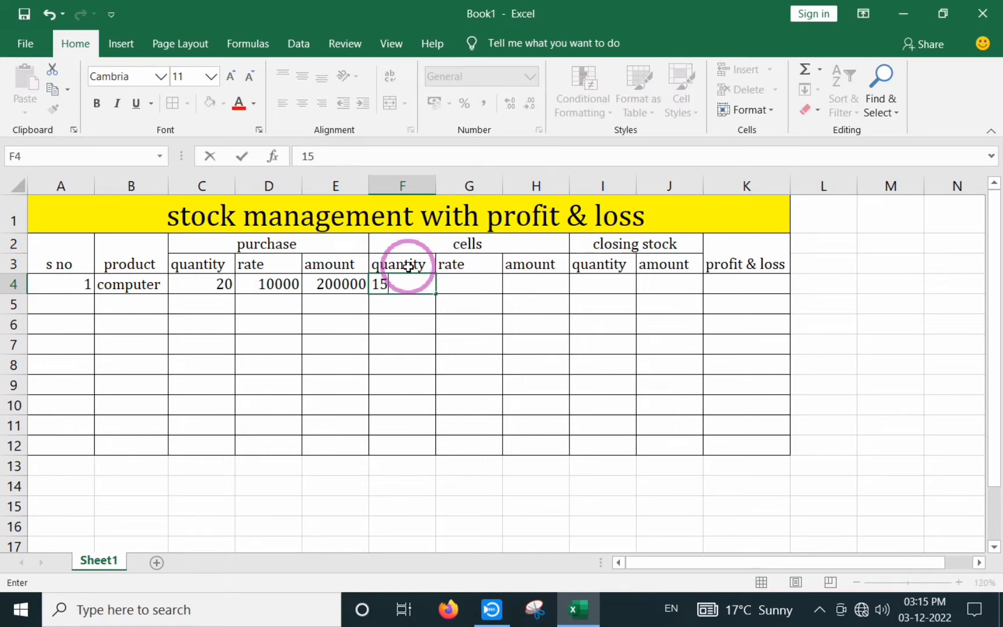
# Enter 12000 as the computer's rate under the "cells" heading in G4, and compare it with the purchase rate.
pyautogui.click(464, 285)
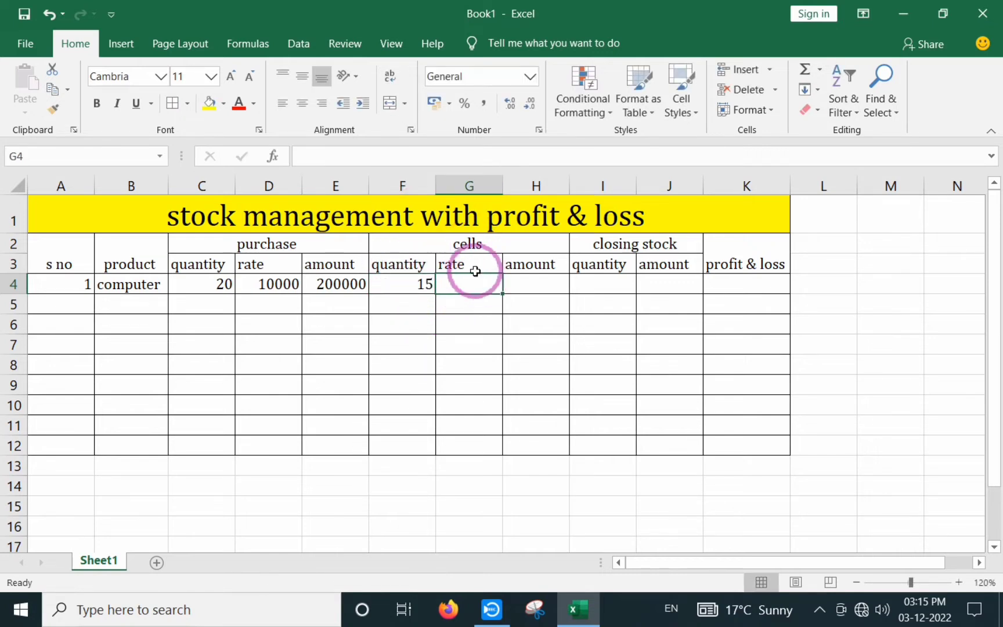
pyautogui.click(474, 263)
pyautogui.click(477, 284)
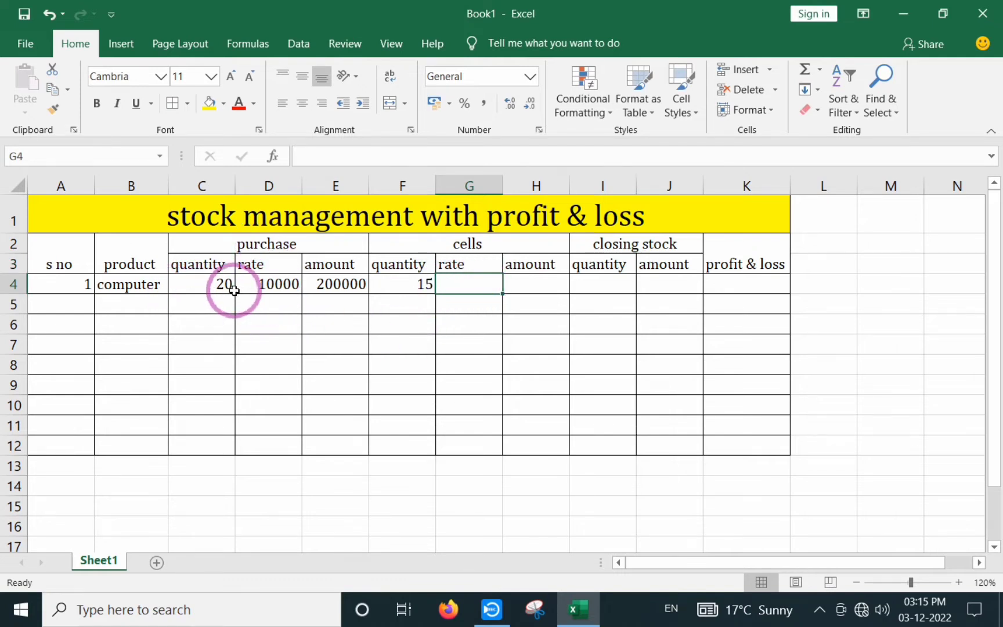
pyautogui.click(271, 285)
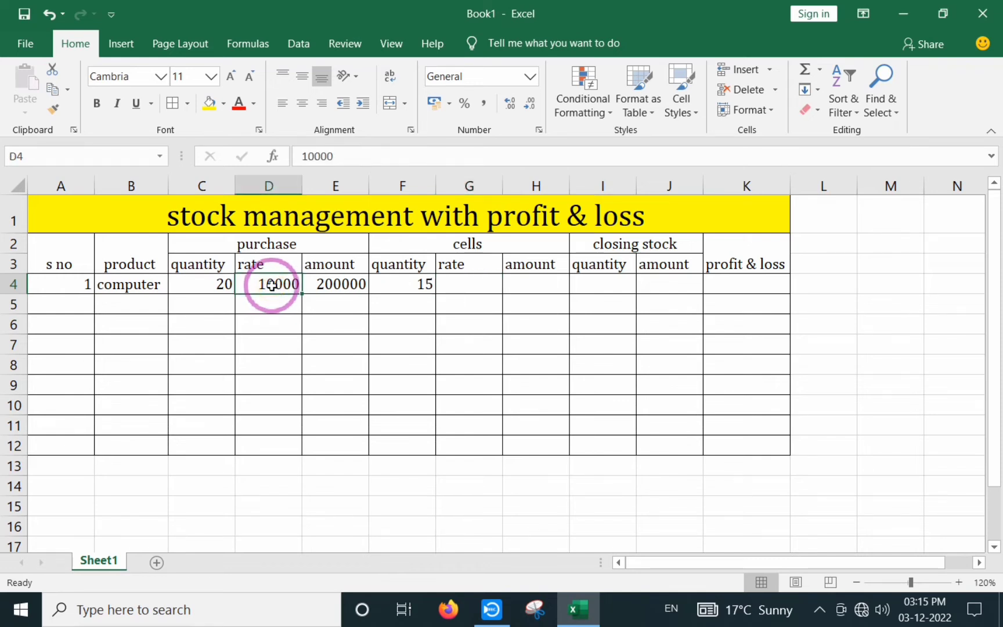
pyautogui.click(482, 282)
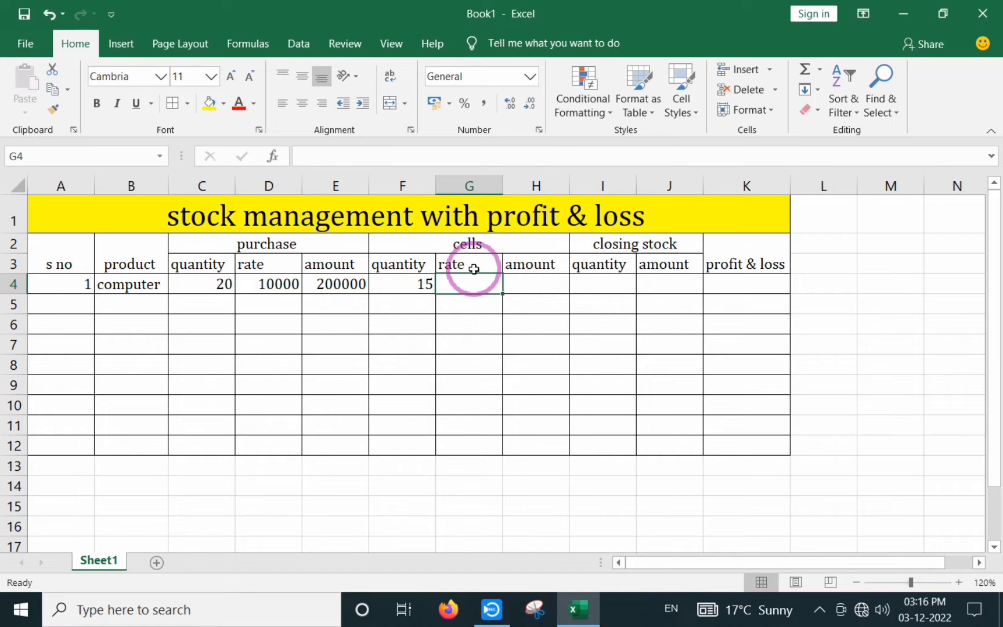
pyautogui.write('120')
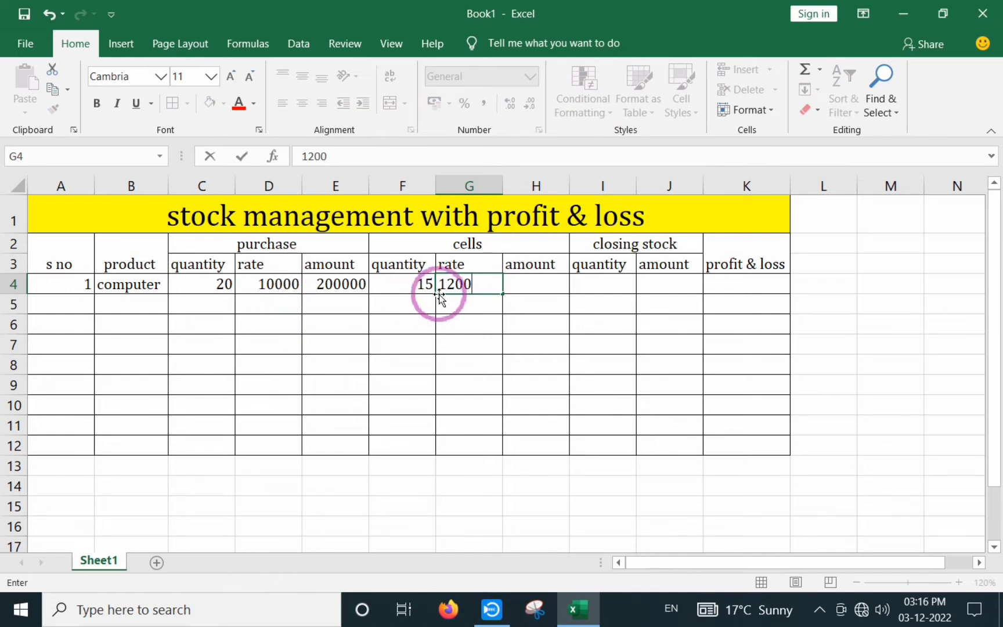
pyautogui.write('0')
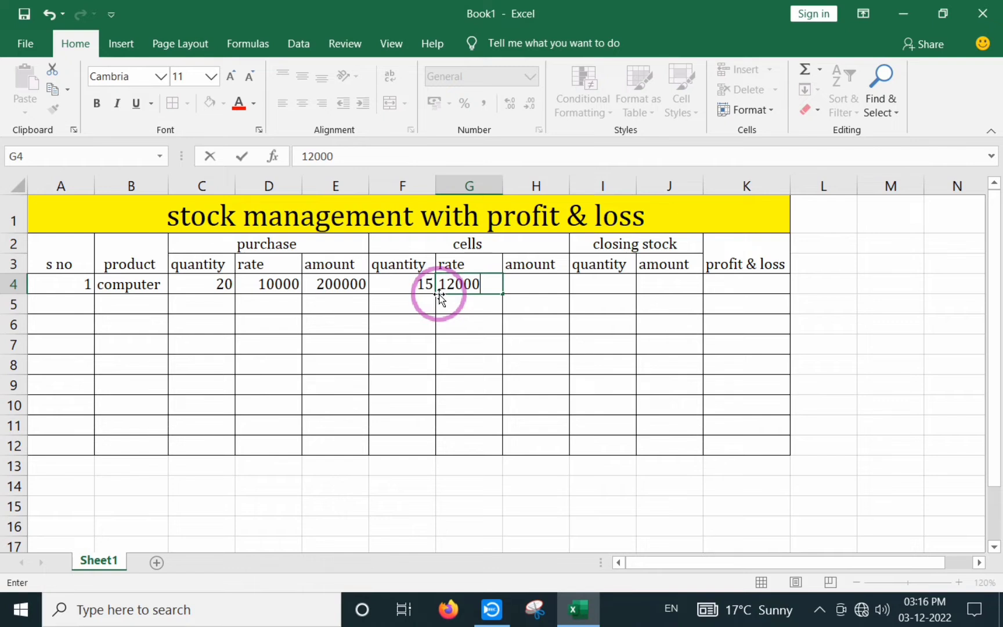
pyautogui.click(471, 361)
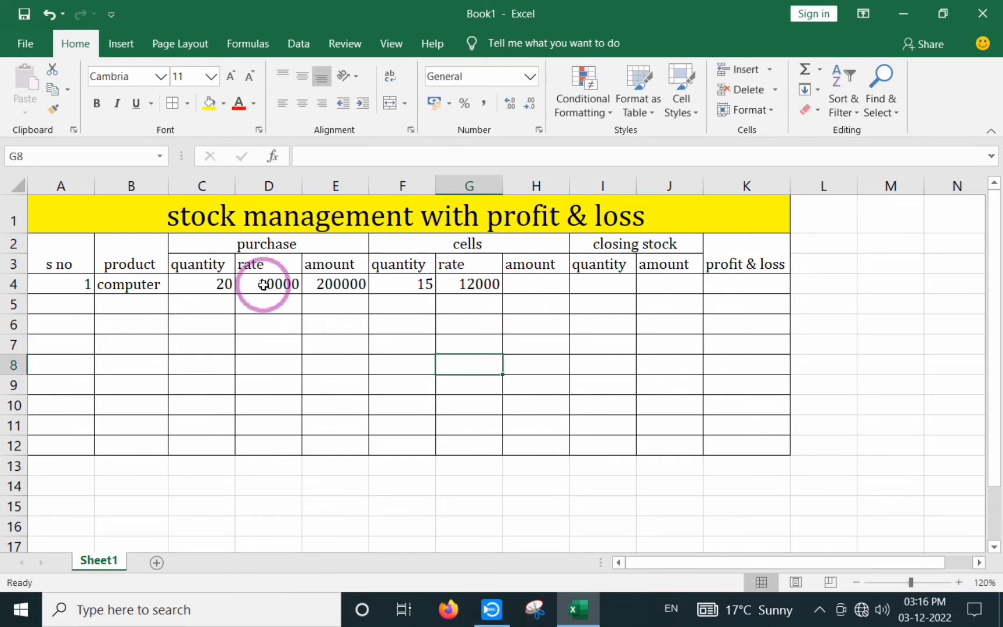
pyautogui.click(263, 284)
pyautogui.click(465, 288)
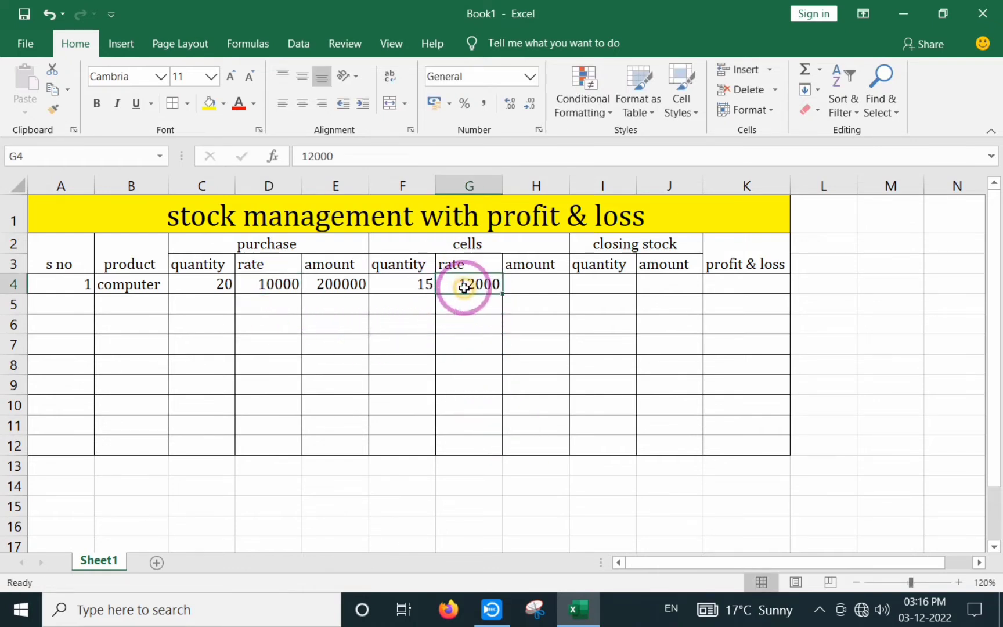
# Calculate the computer's amount under the "cells" heading in H4 with the formula =F4*G4, multiplying quantity by rate.
pyautogui.click(528, 283)
pyautogui.moveTo(468, 243); pyautogui.dragTo(491, 406)
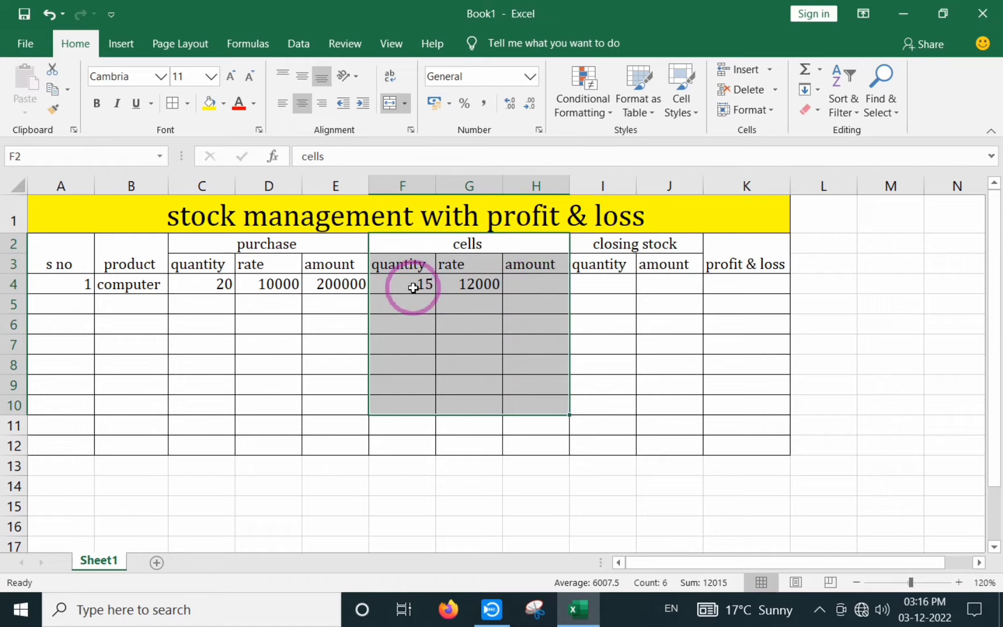
pyautogui.click(531, 281)
pyautogui.write('=')
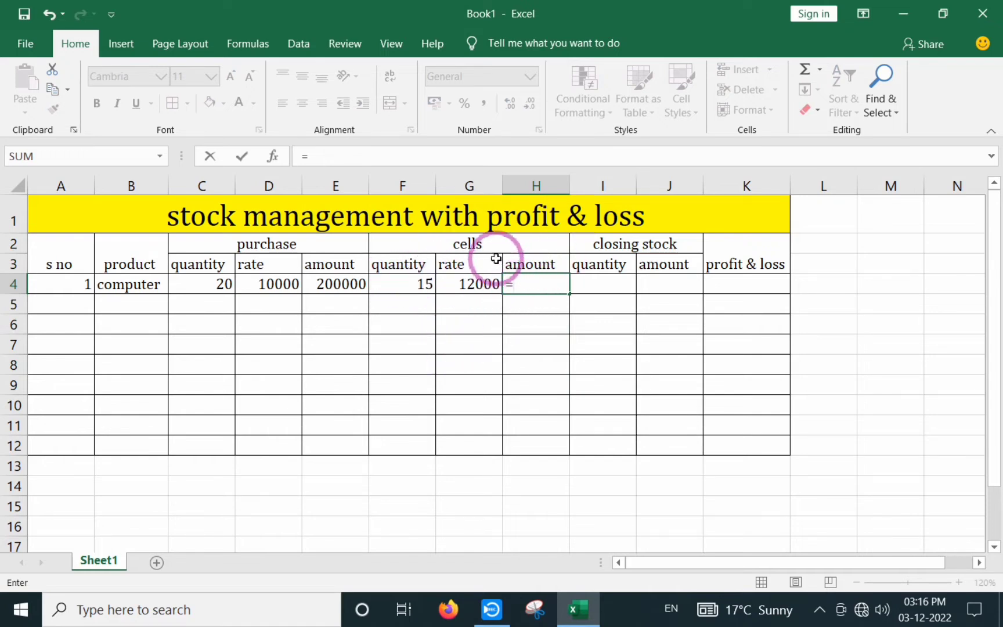
pyautogui.click(411, 283)
pyautogui.write('*')
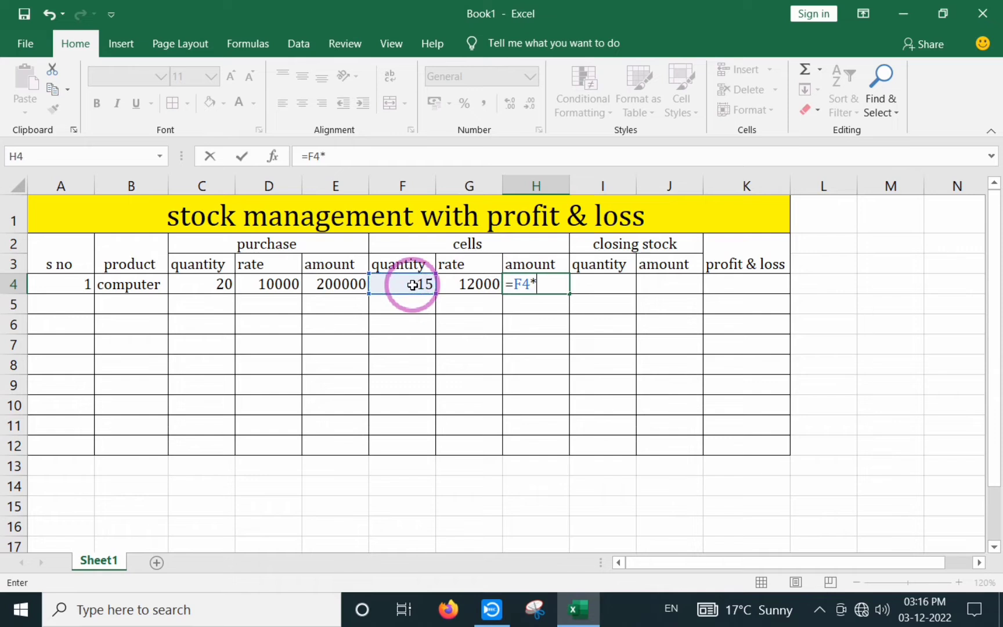
pyautogui.click(482, 284)
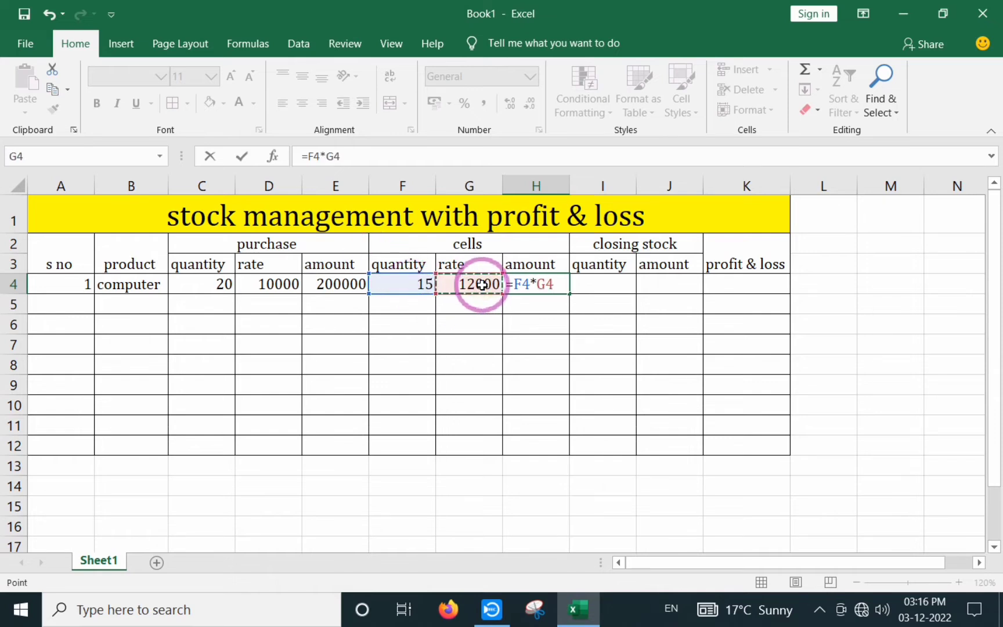
pyautogui.press('Return')
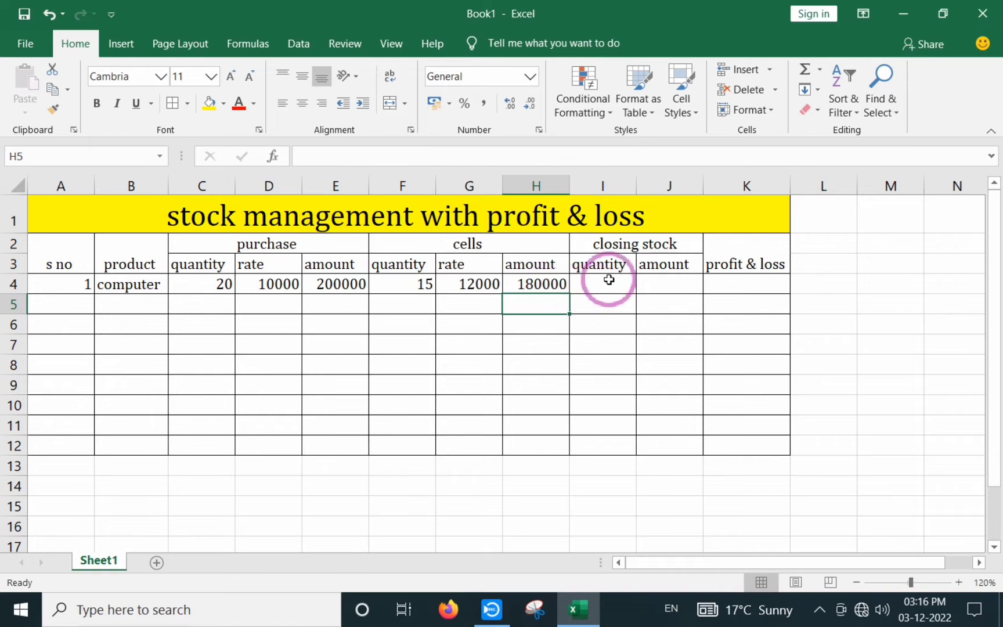
# Examine the closing stock quantity and amount columns, and compare the computer's purchase quantity with its quantity under "cells".
pyautogui.moveTo(639, 243); pyautogui.dragTo(662, 440)
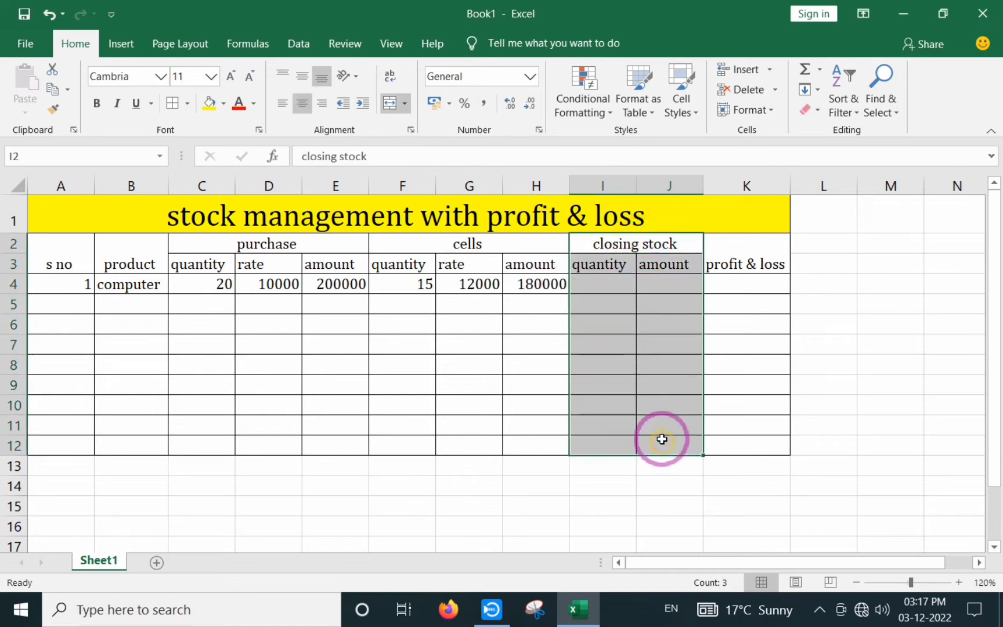
pyautogui.click(599, 302)
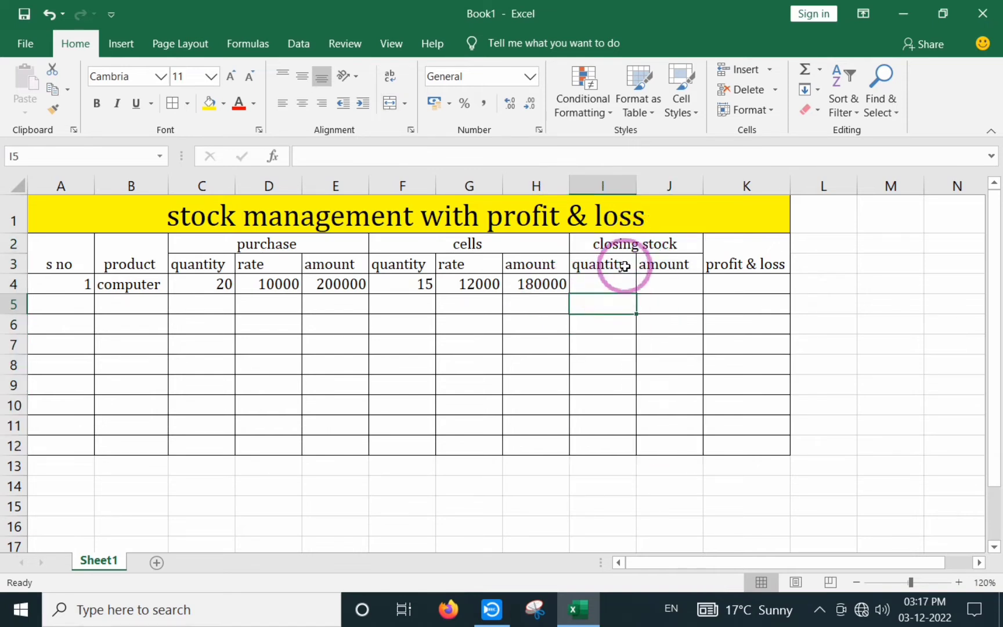
pyautogui.click(601, 264)
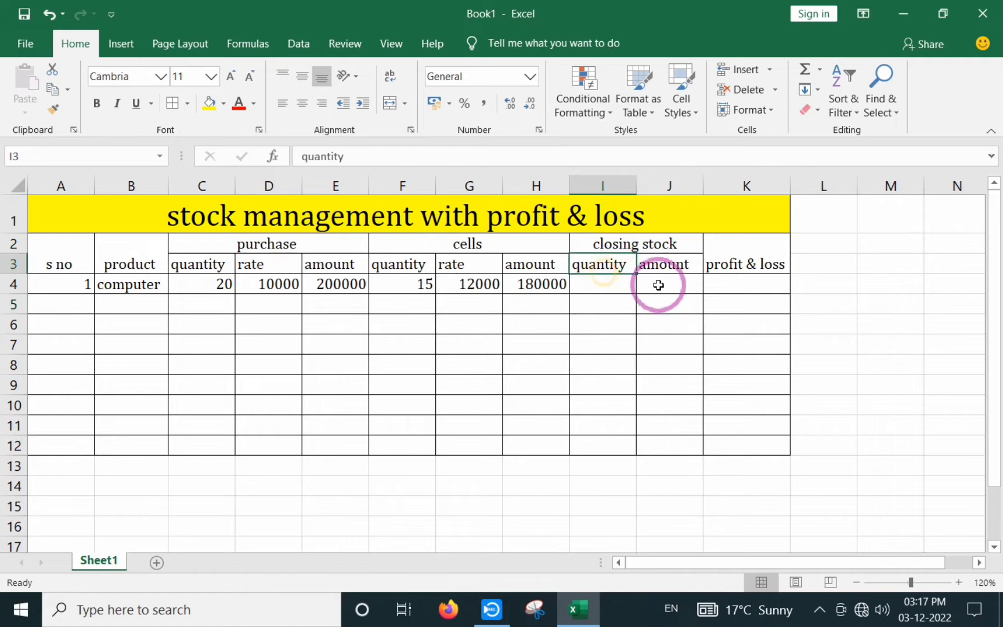
pyautogui.click(665, 264)
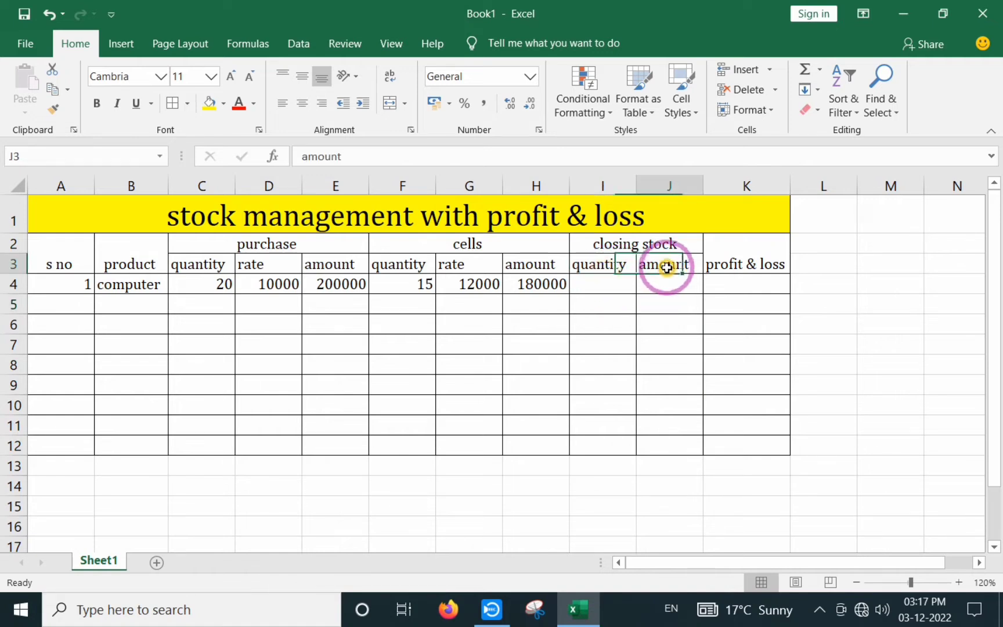
pyautogui.click(598, 266)
pyautogui.click(615, 302)
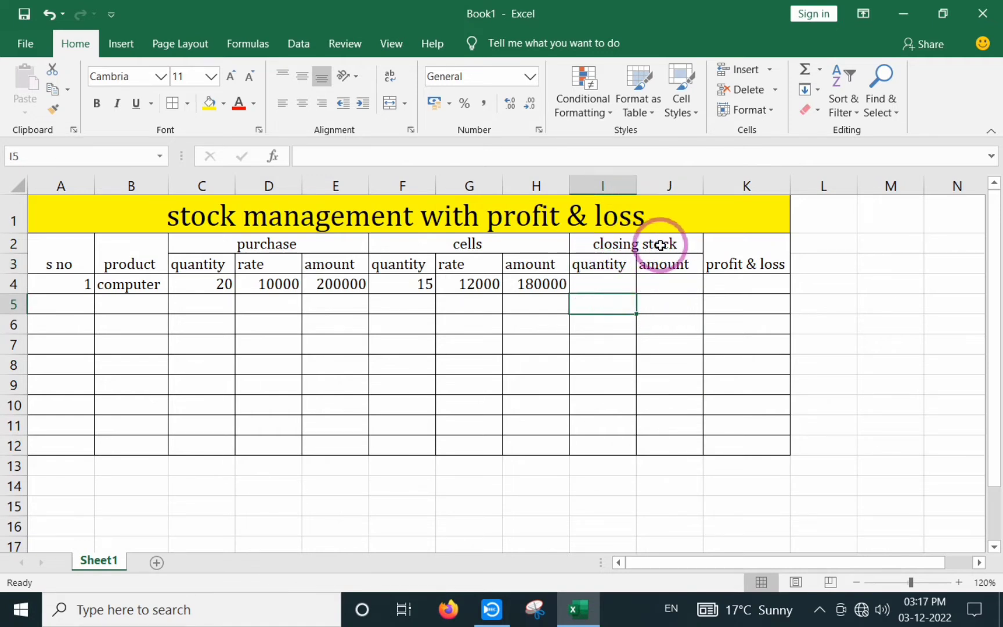
pyautogui.click(601, 264)
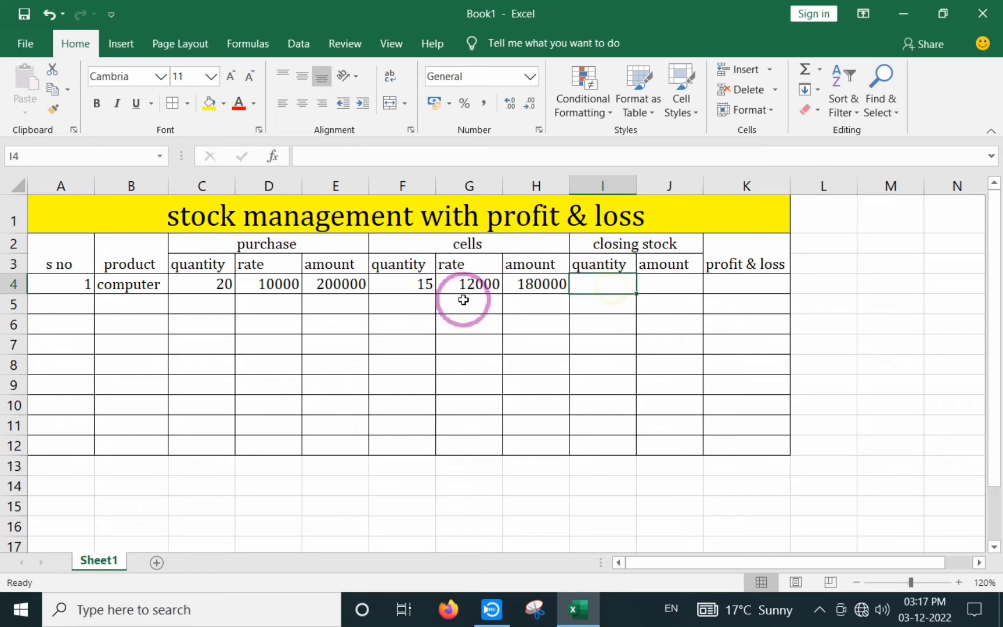
pyautogui.click(202, 285)
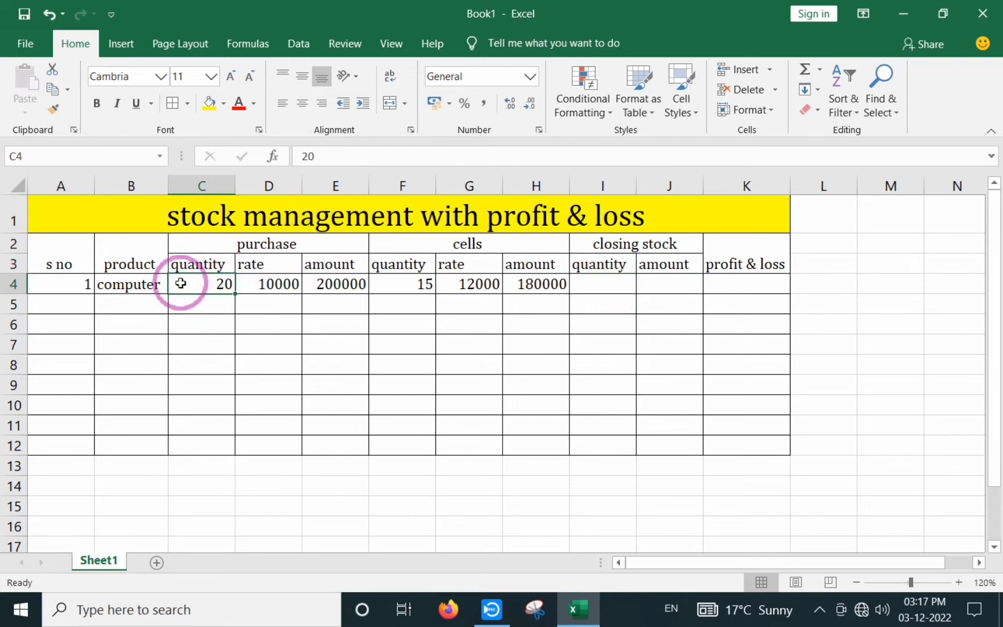
pyautogui.click(405, 286)
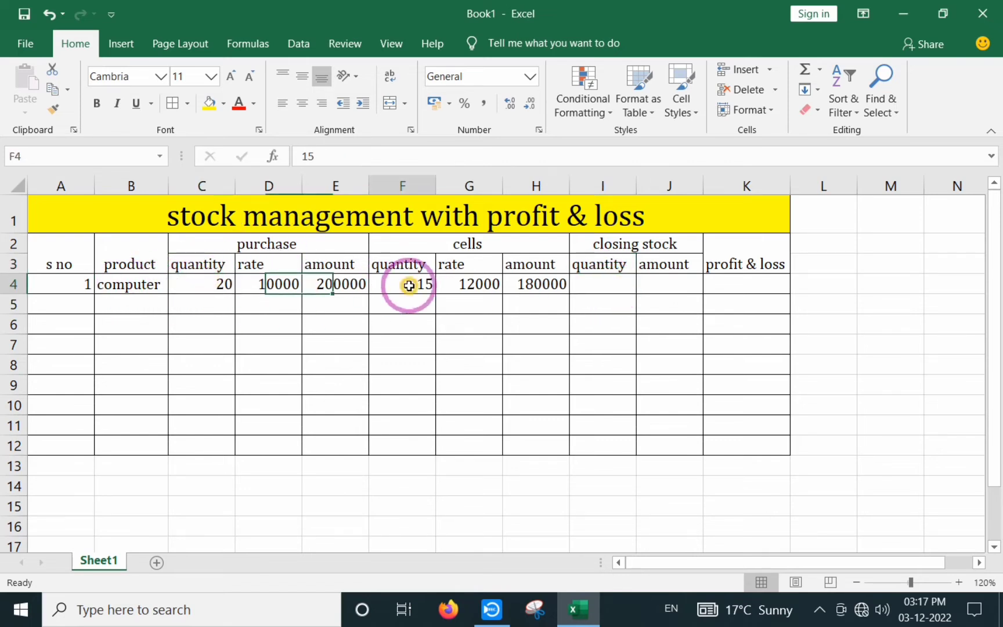
# Calculate the closing stock quantity in I4 with the formula =C4-F4, subtracting the "cells" quantity from the purchase quantity.
pyautogui.click(601, 286)
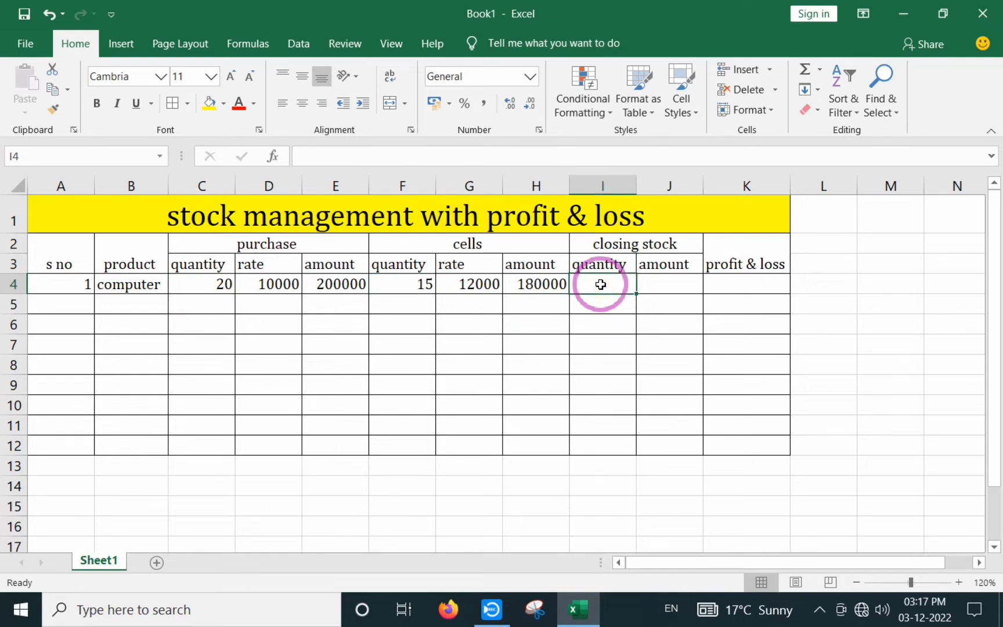
pyautogui.write('=')
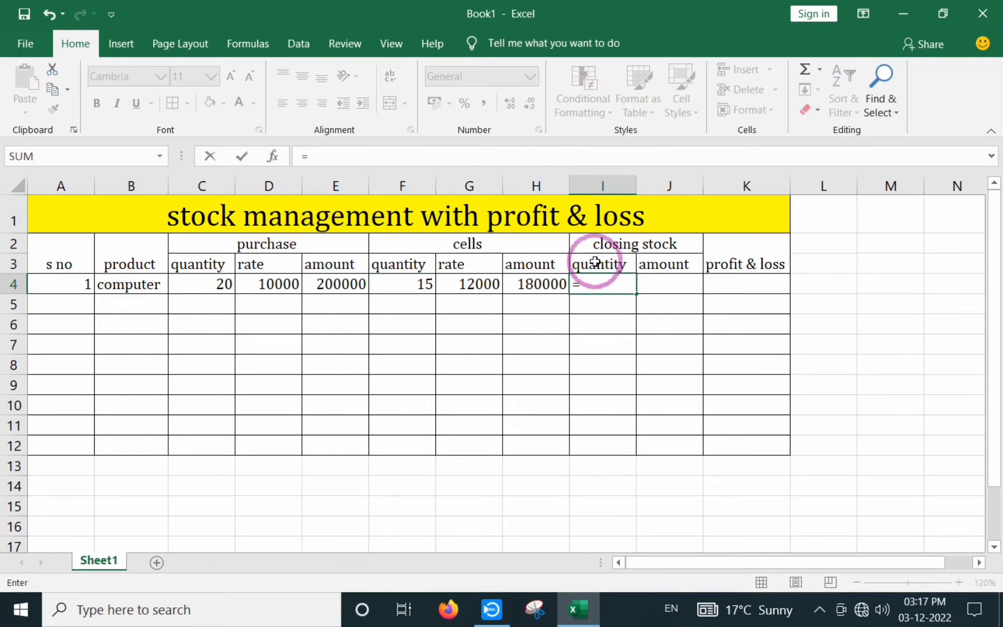
pyautogui.click(205, 289)
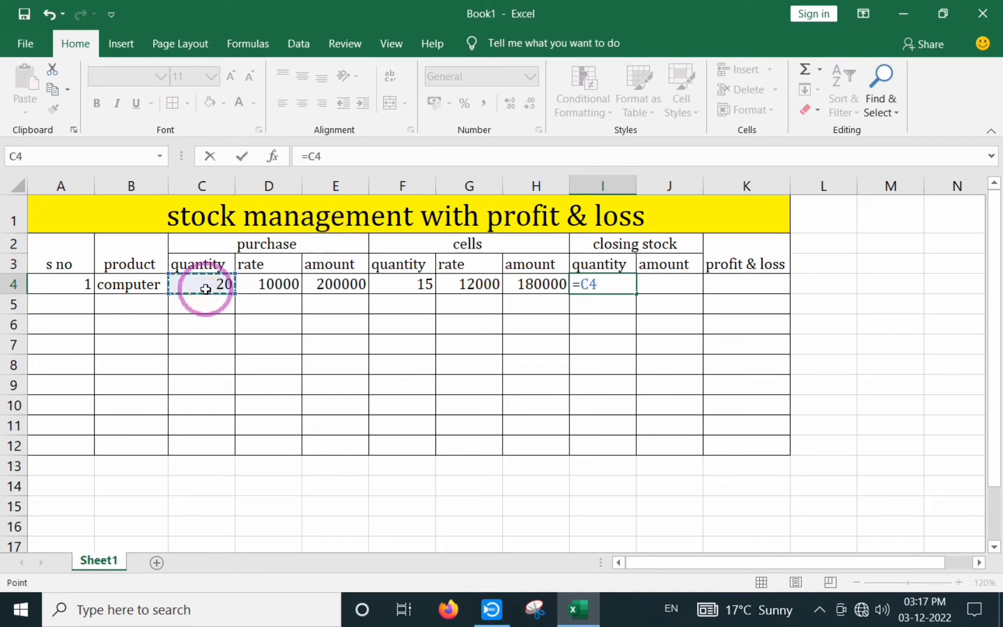
pyautogui.write('-')
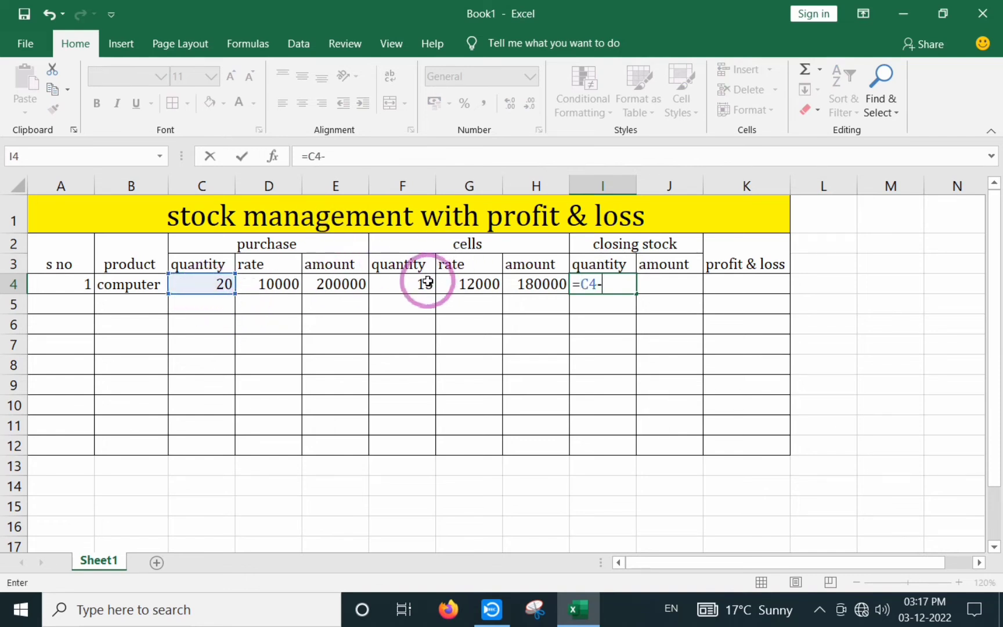
pyautogui.click(409, 286)
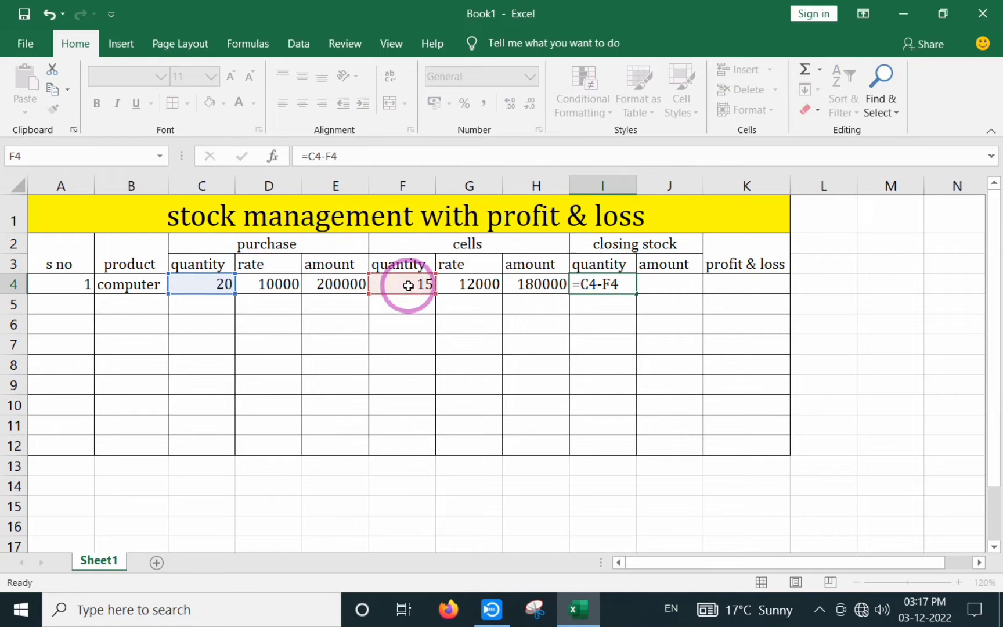
pyautogui.press('Return')
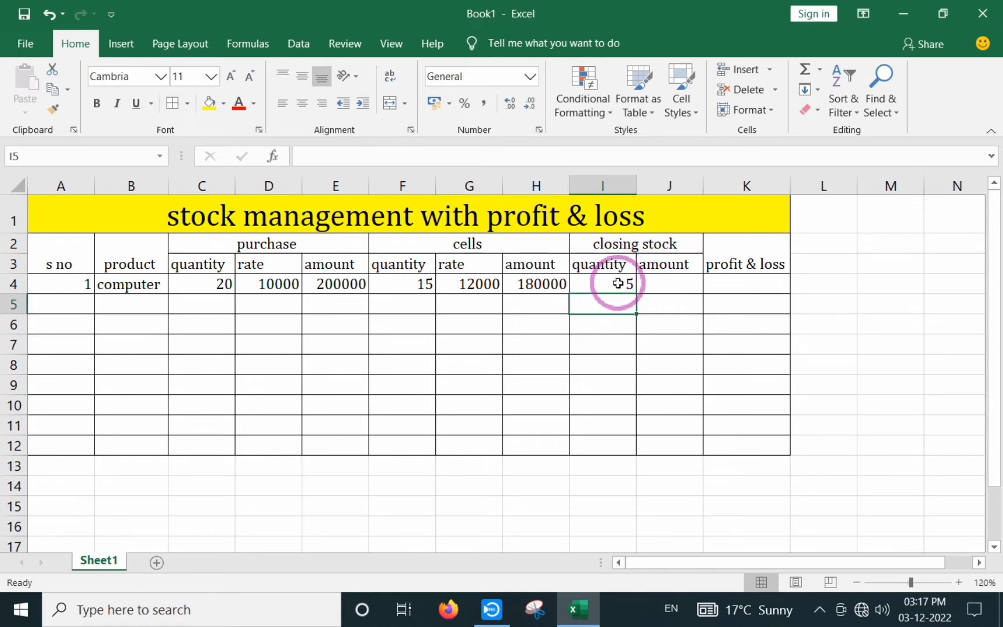
# Calculate the closing stock amount in J4 with the formula =I4*D4, multiplying the closing quantity by the purchase rate.
pyautogui.click(660, 280)
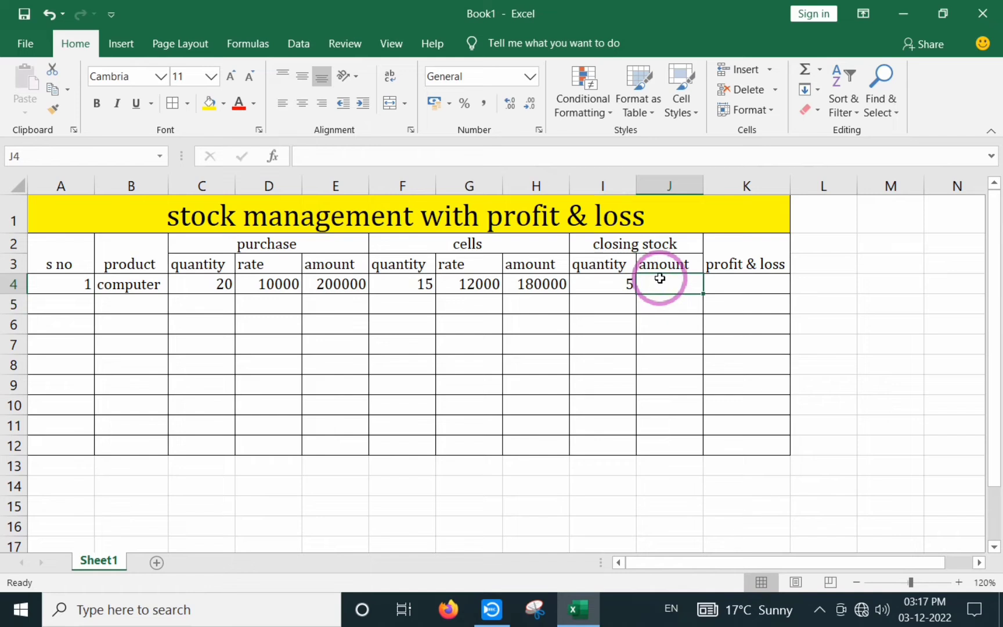
pyautogui.write('=')
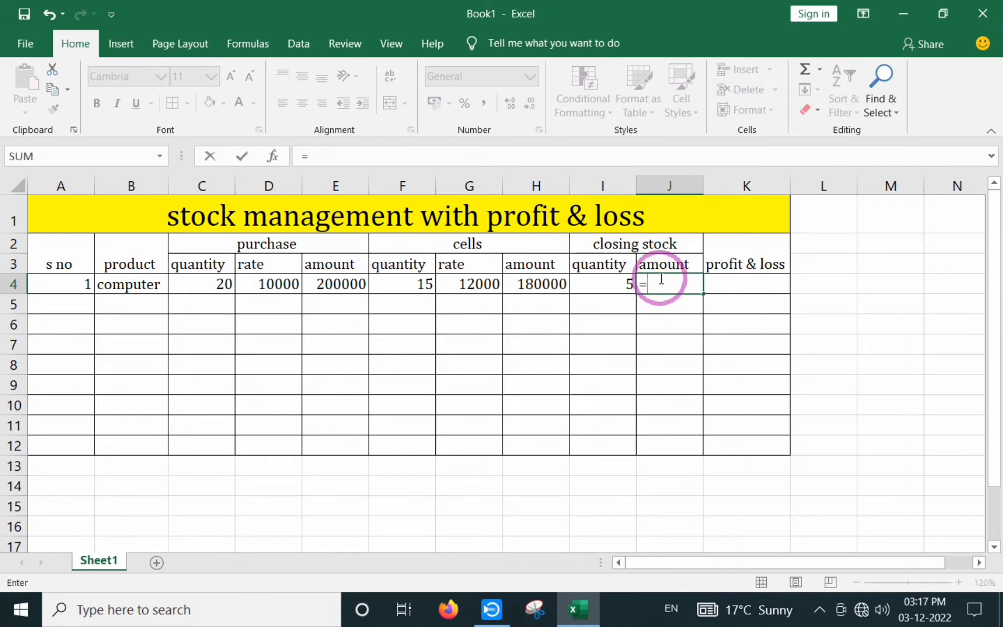
pyautogui.click(621, 284)
pyautogui.write('*')
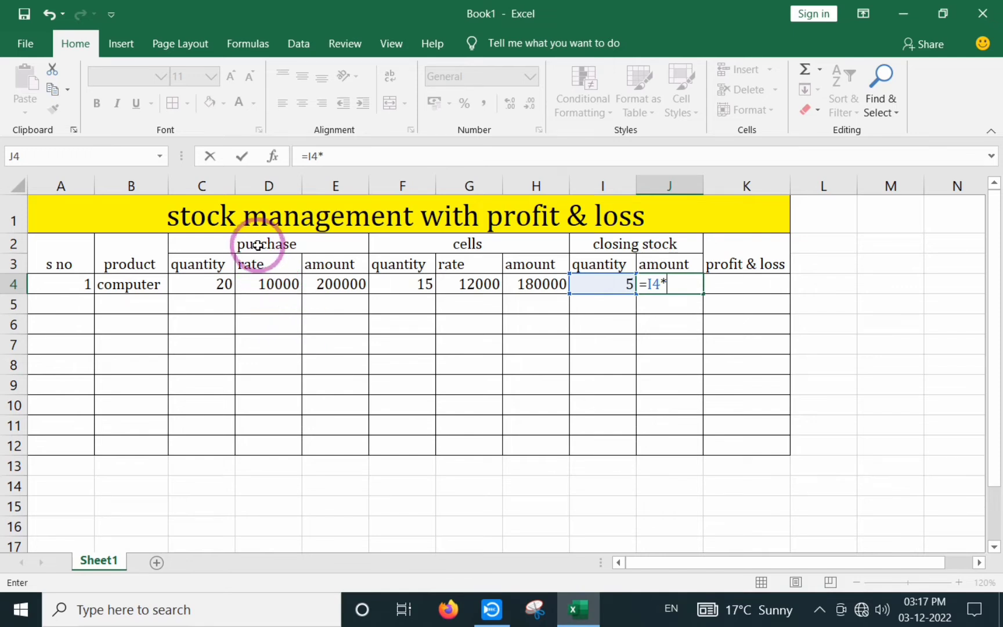
pyautogui.click(270, 285)
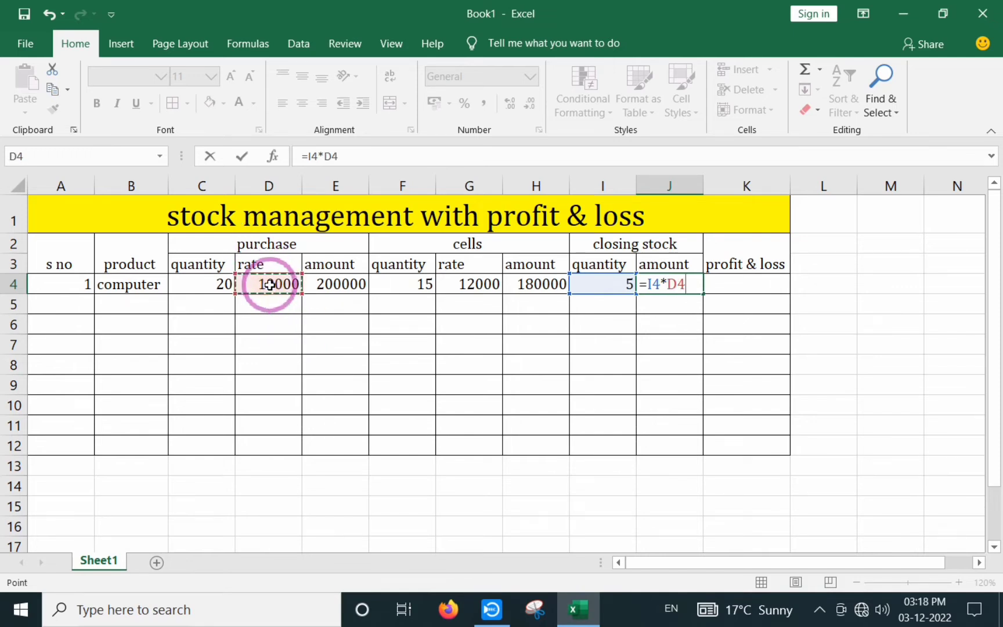
pyautogui.press('Return')
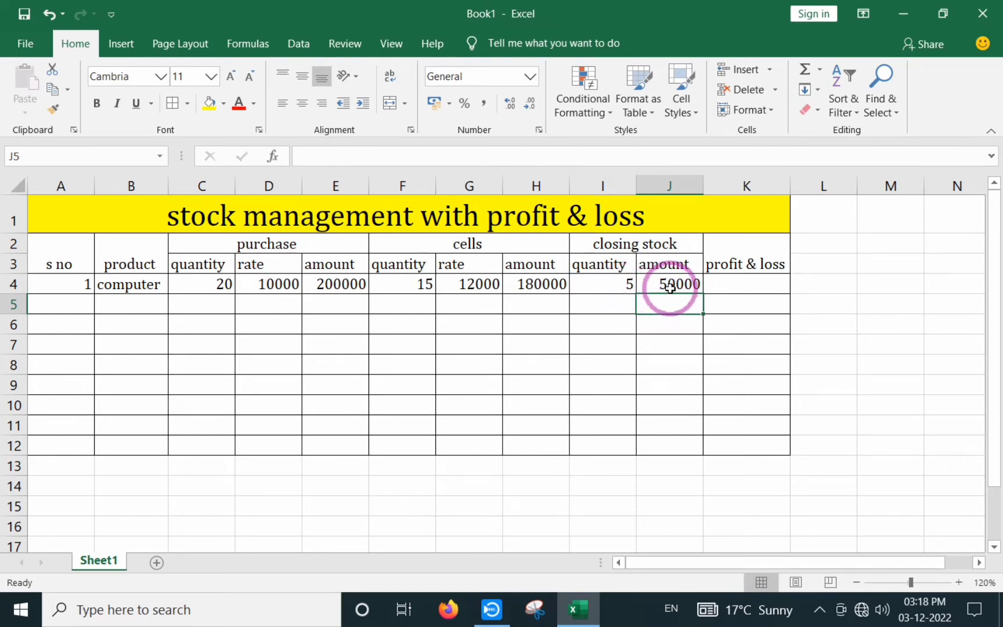
# Review the purchase, "cells" and closing stock column groups and their amount headings for working out profit and loss.
pyautogui.click(743, 285)
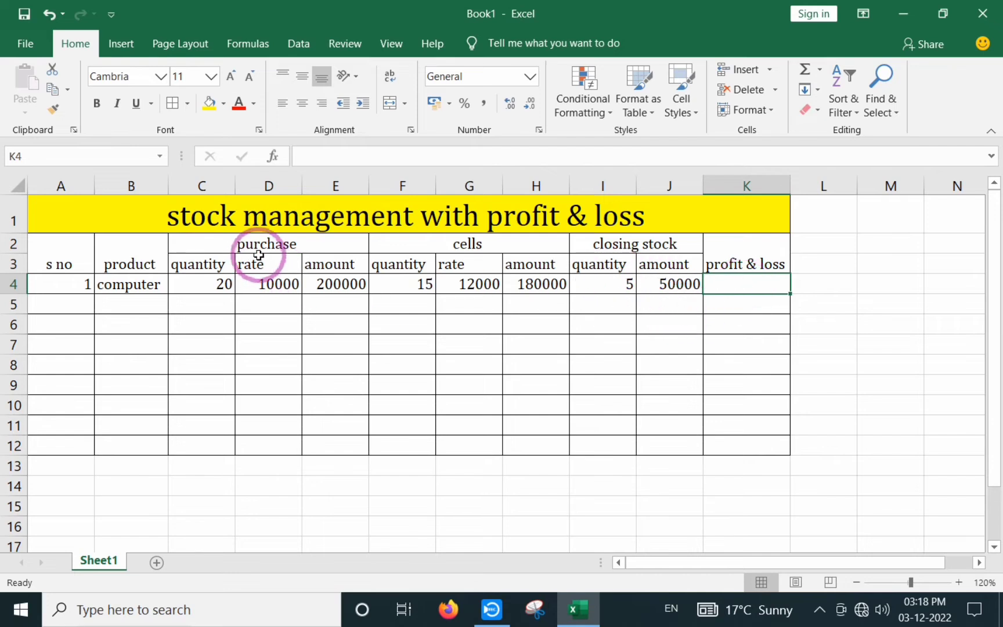
pyautogui.moveTo(255, 247); pyautogui.dragTo(254, 419)
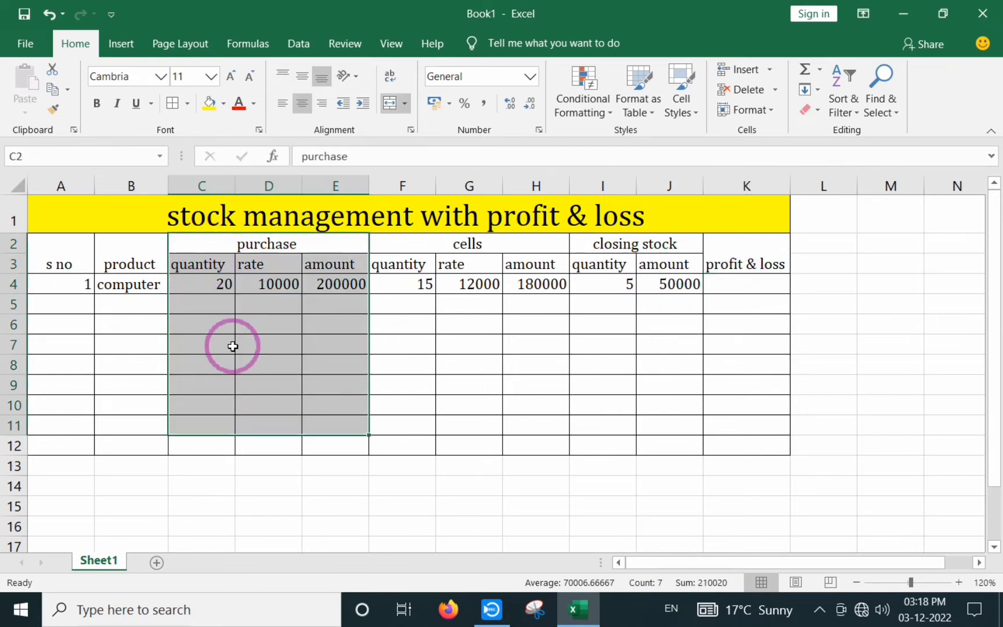
pyautogui.moveTo(462, 247); pyautogui.dragTo(477, 418)
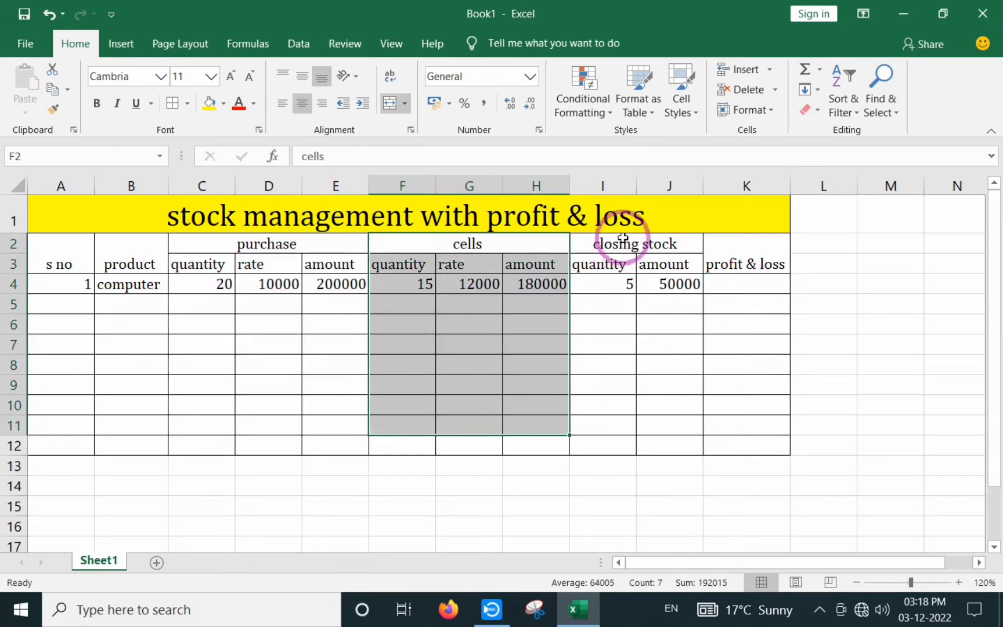
pyautogui.moveTo(627, 246); pyautogui.dragTo(658, 378)
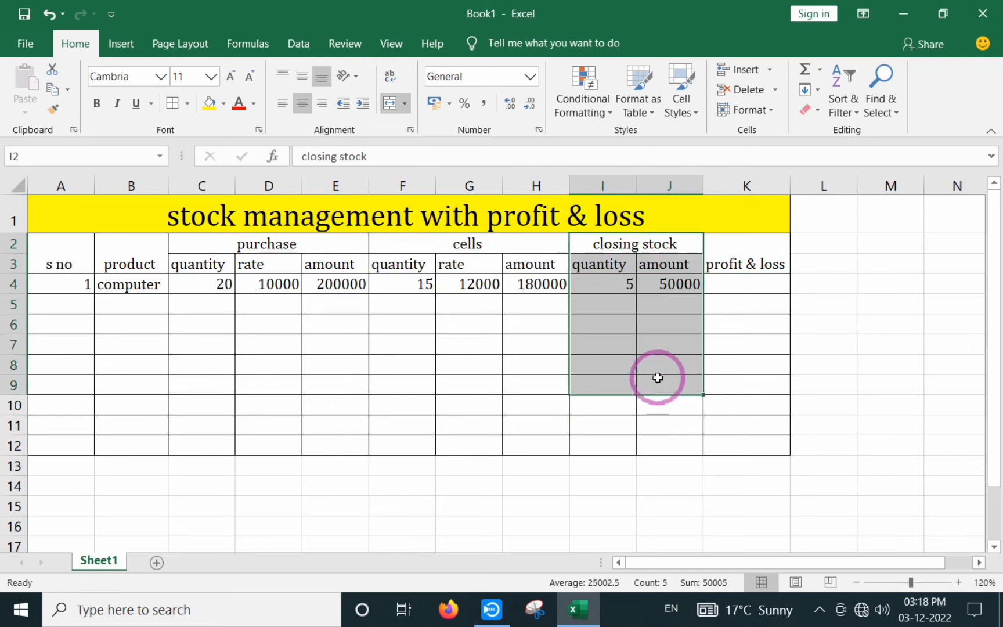
pyautogui.click(671, 264)
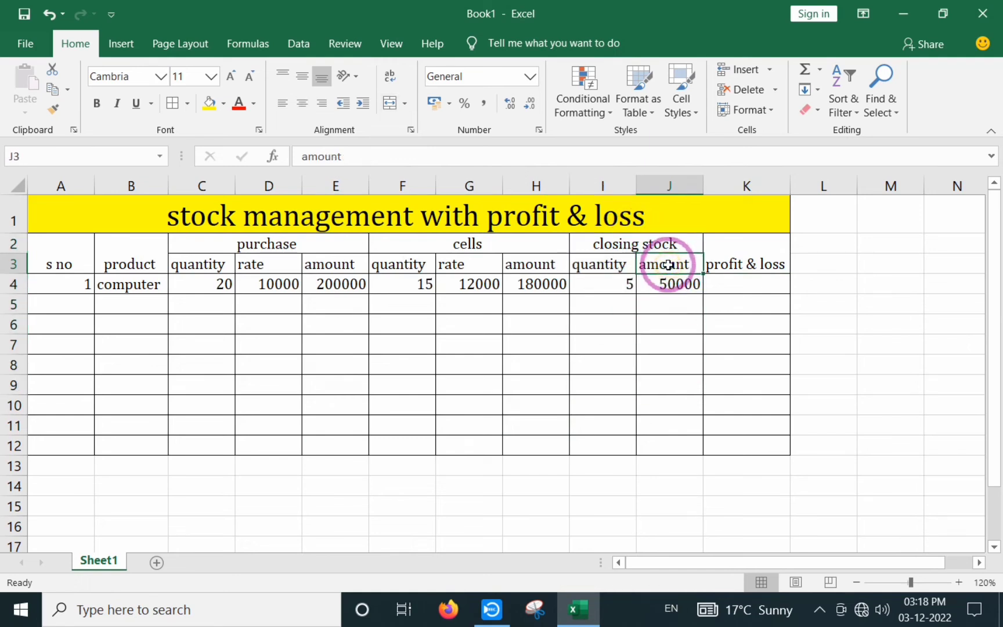
pyautogui.click(533, 264)
pyautogui.click(338, 267)
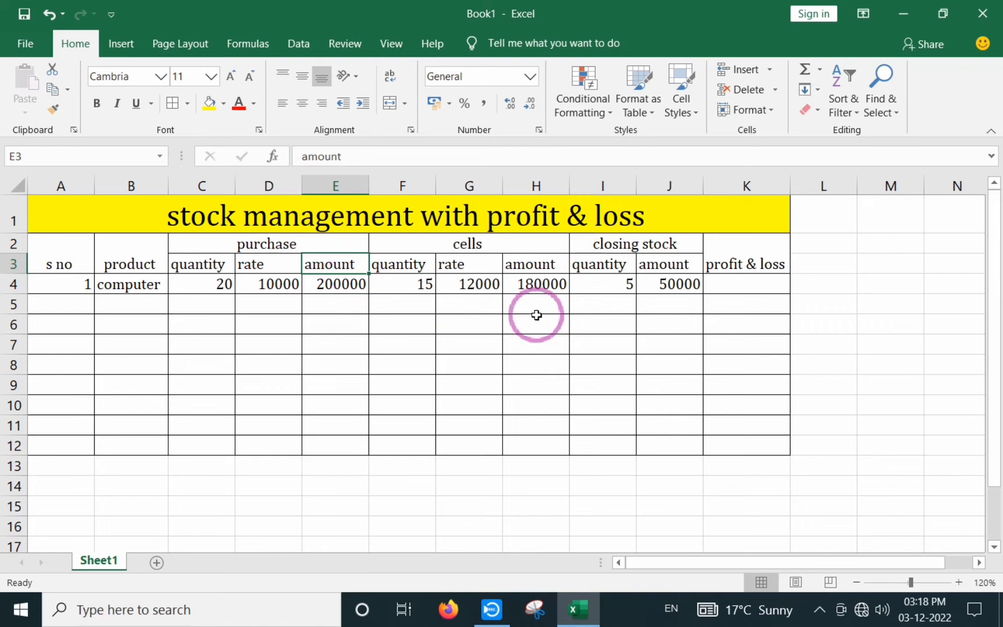
# Calculate the computer's profit & loss in K4 with the formula =J4+H4-E4, adding closing stock and "cells" amounts and subtracting the purchase amount.
pyautogui.click(716, 285)
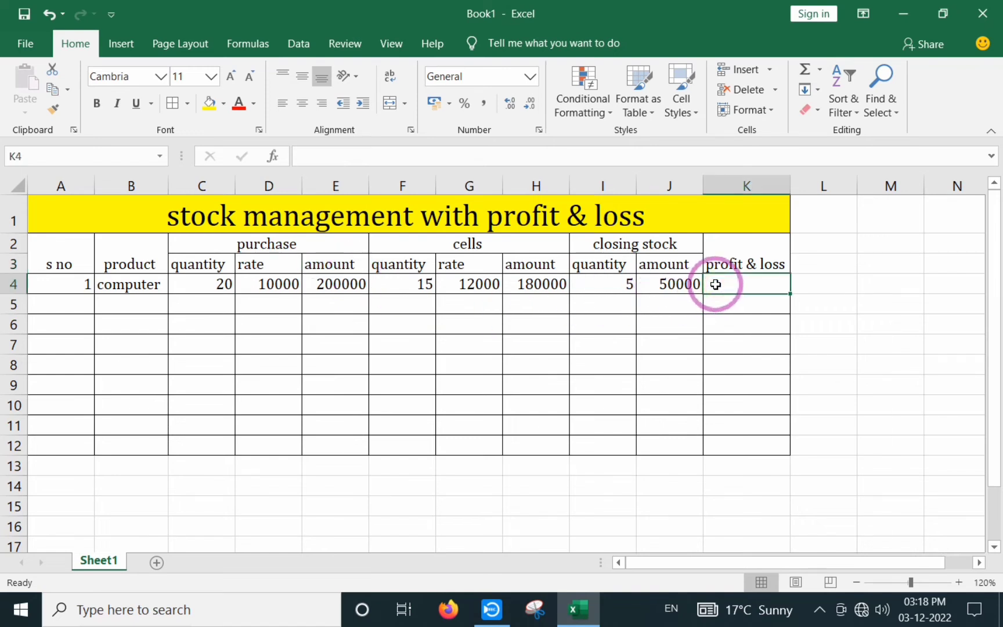
pyautogui.write('=')
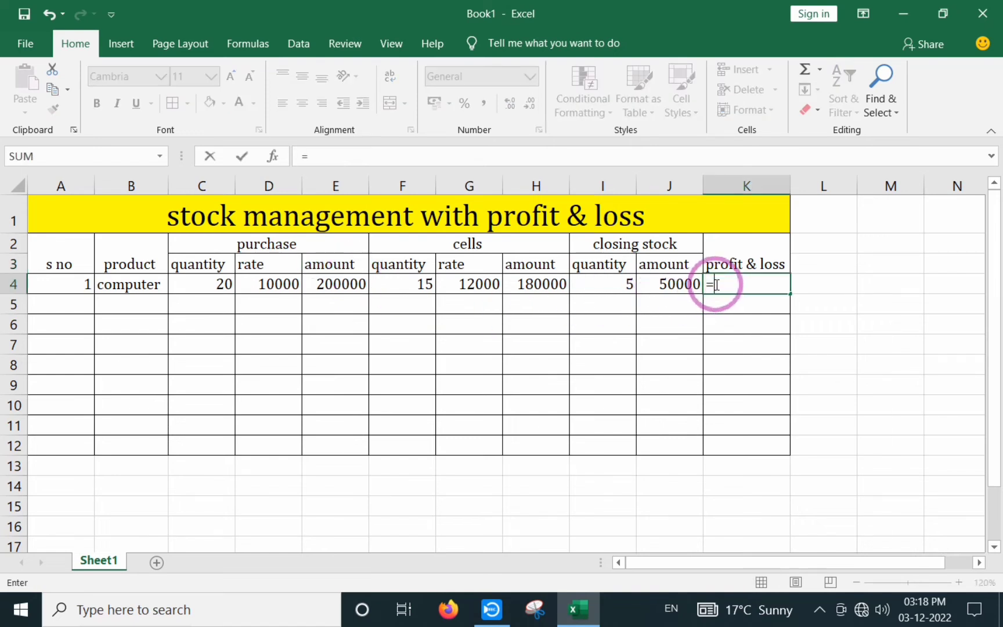
pyautogui.click(686, 285)
pyautogui.write('+')
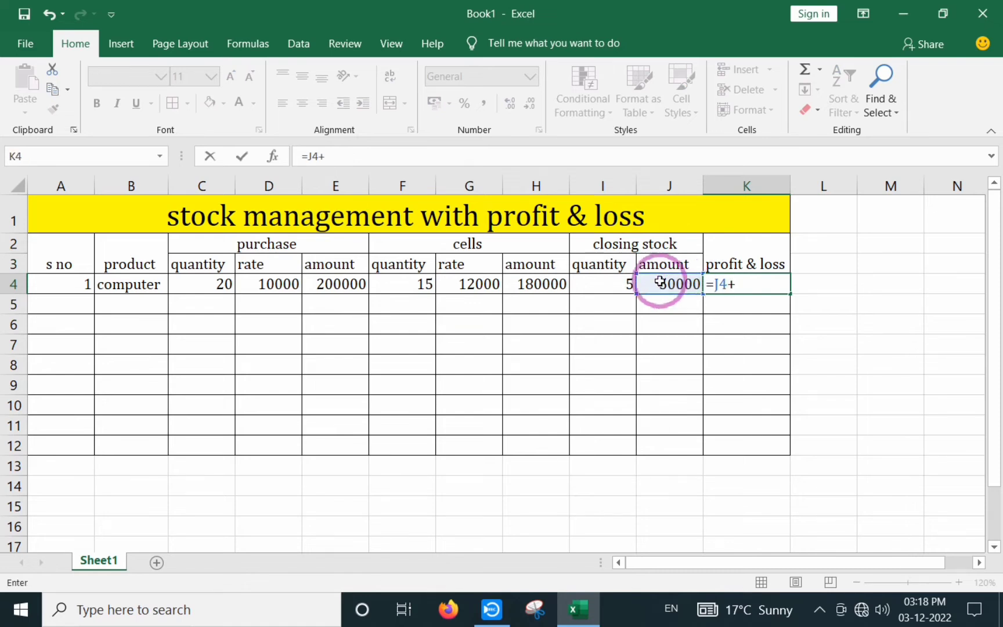
pyautogui.click(529, 284)
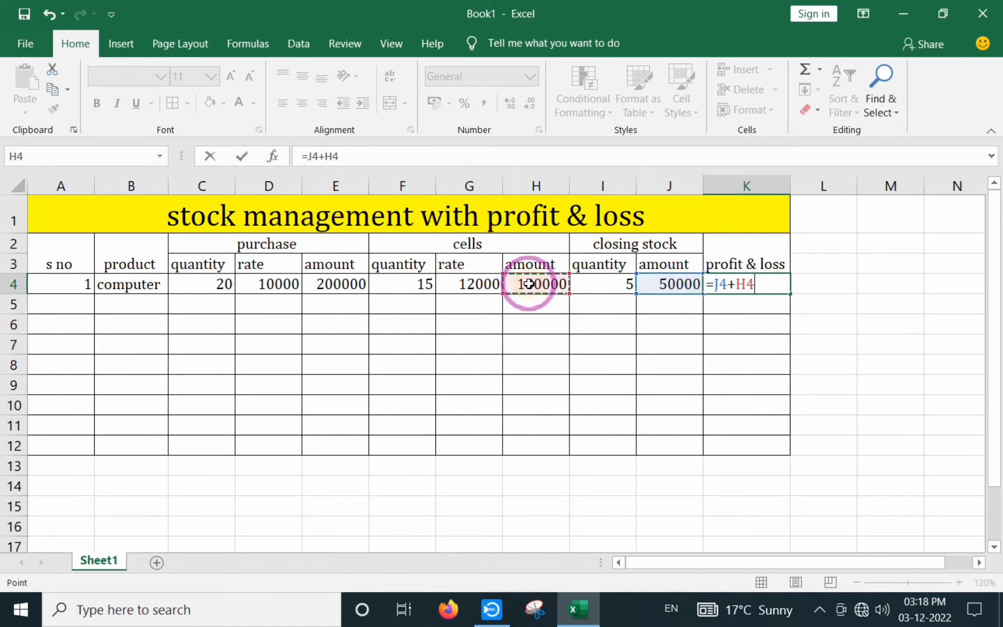
pyautogui.write('-')
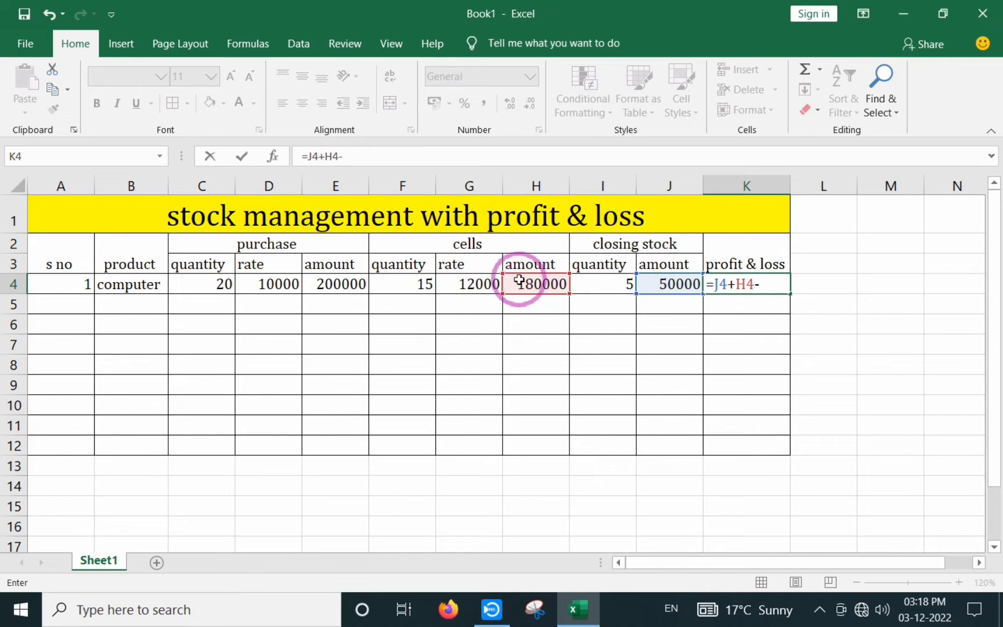
pyautogui.click(349, 285)
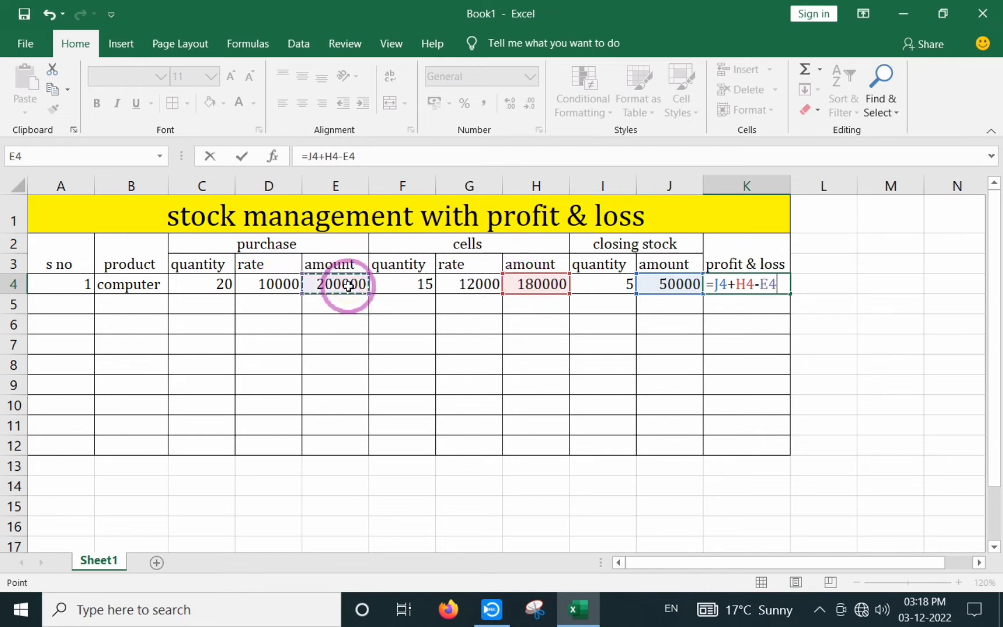
pyautogui.press('Return')
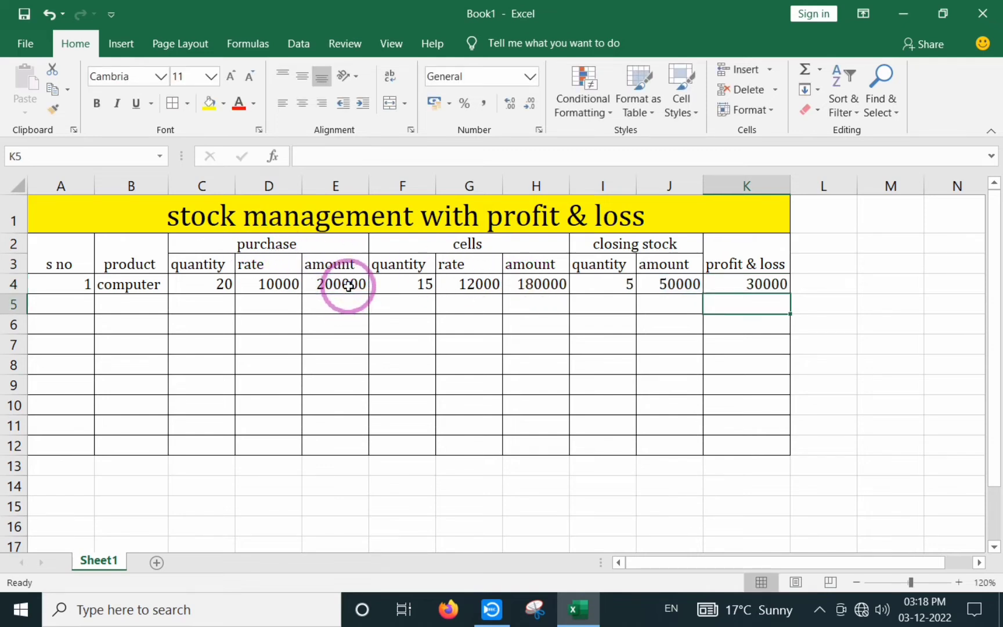
pyautogui.click(745, 284)
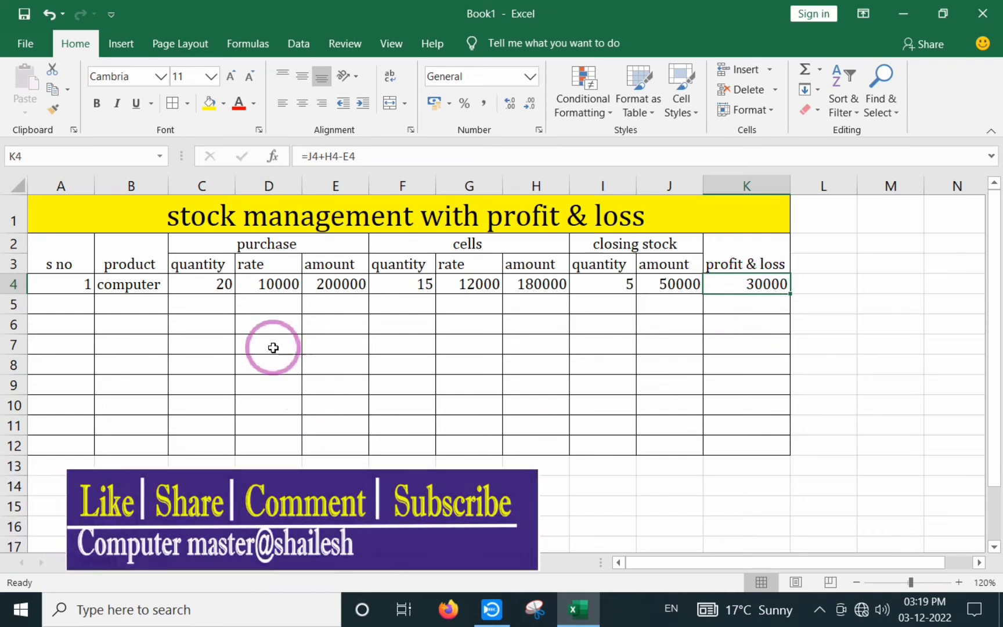
# Set the computer's rate under "cells" in G4 to 10000 and check the profit & loss cell.
pyautogui.moveTo(265, 246); pyautogui.dragTo(277, 420)
pyautogui.click(265, 285)
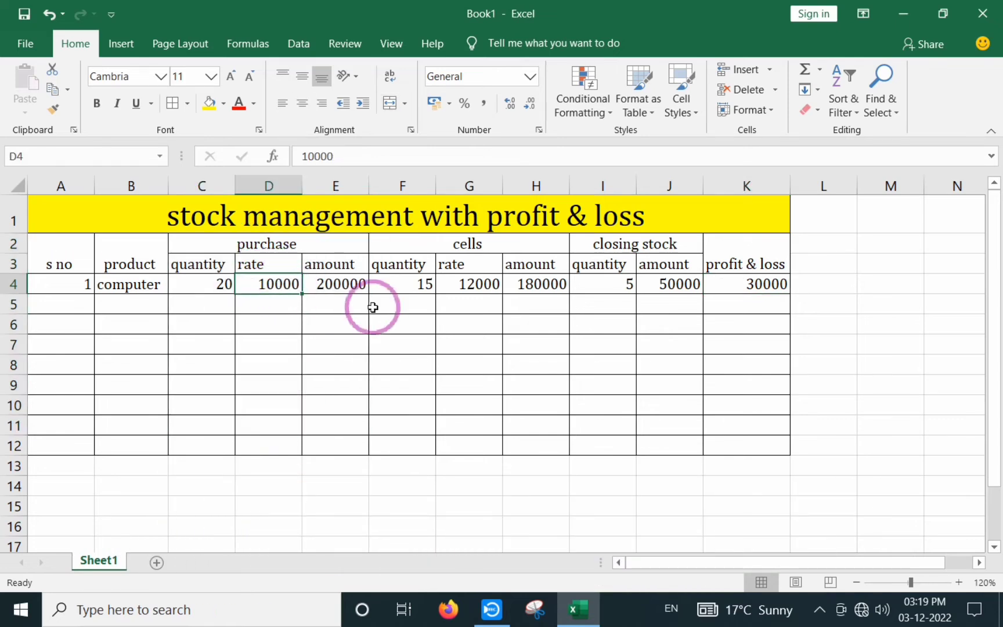
pyautogui.click(470, 289)
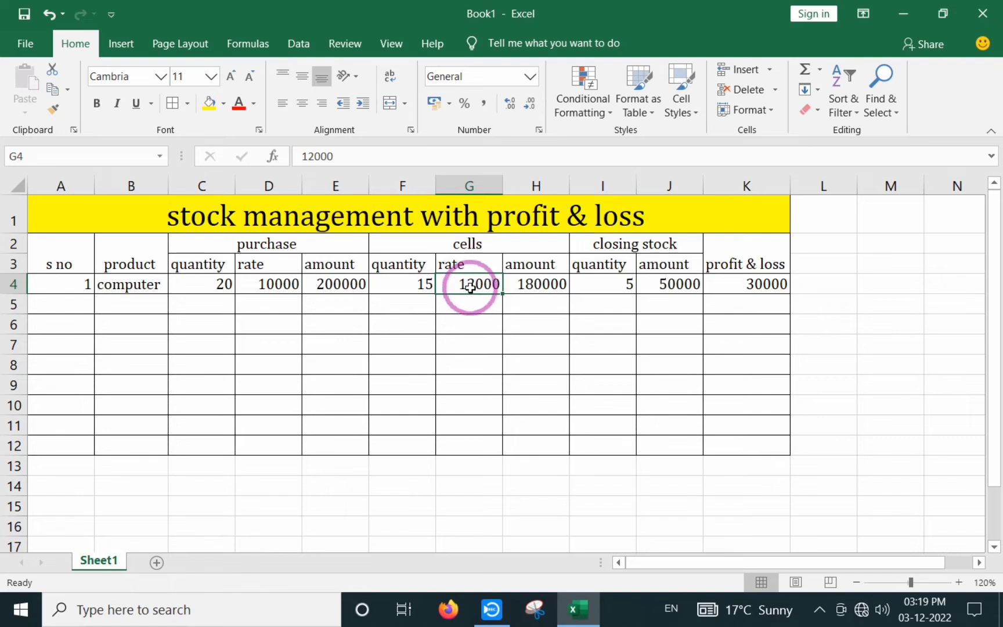
pyautogui.write('10')
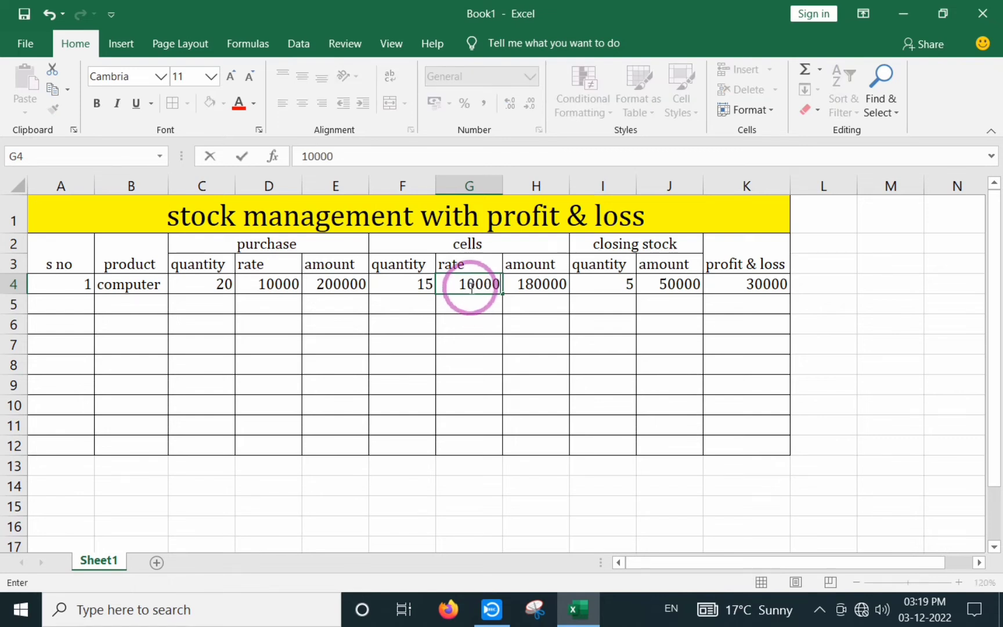
pyautogui.click(471, 368)
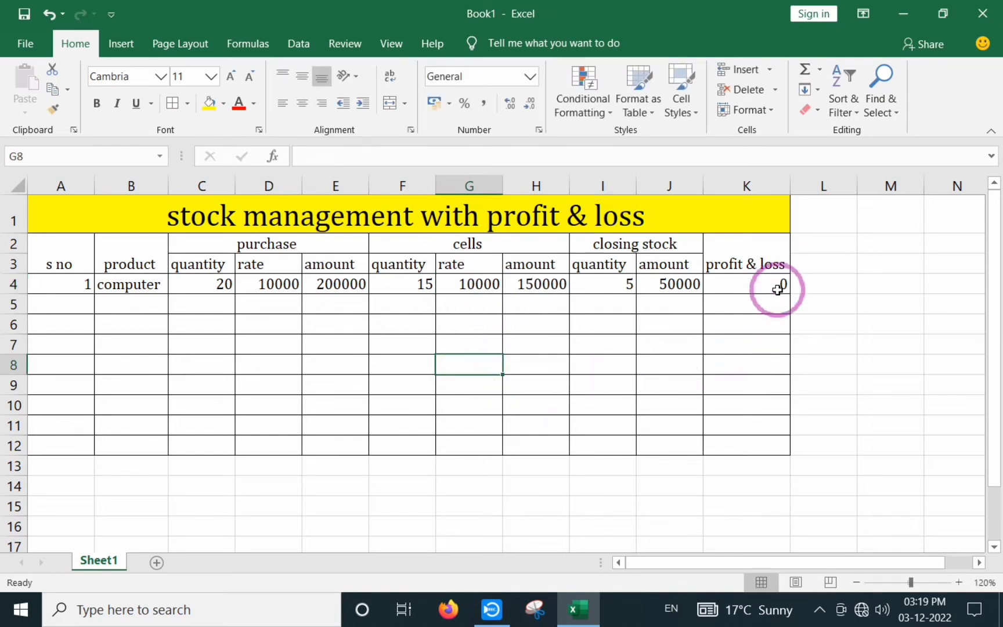
pyautogui.click(758, 282)
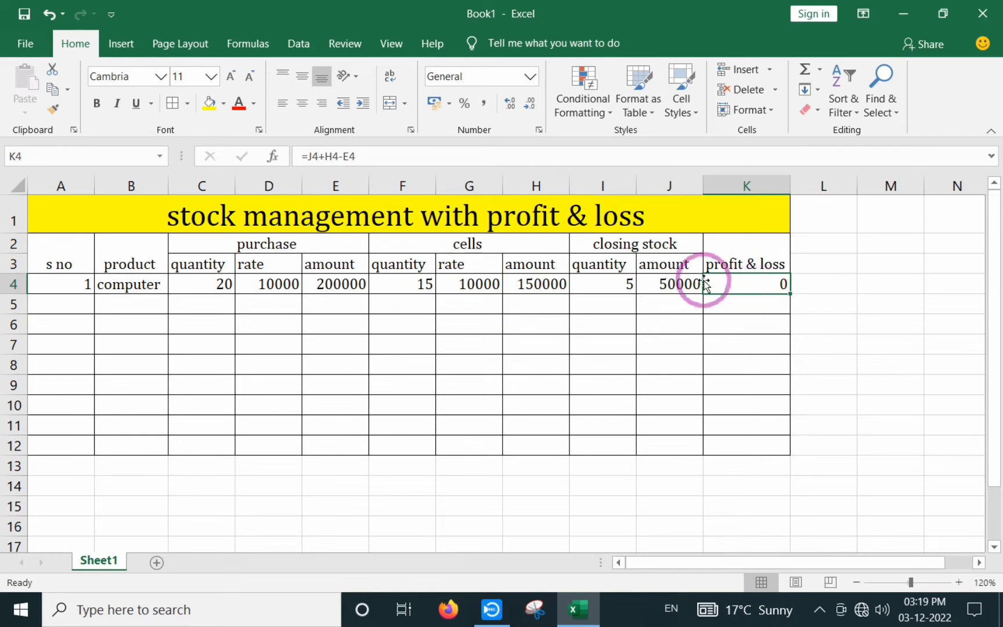
# Set the computer's rate under "cells" in G4 to 9000, below the purchase rate.
pyautogui.click(277, 284)
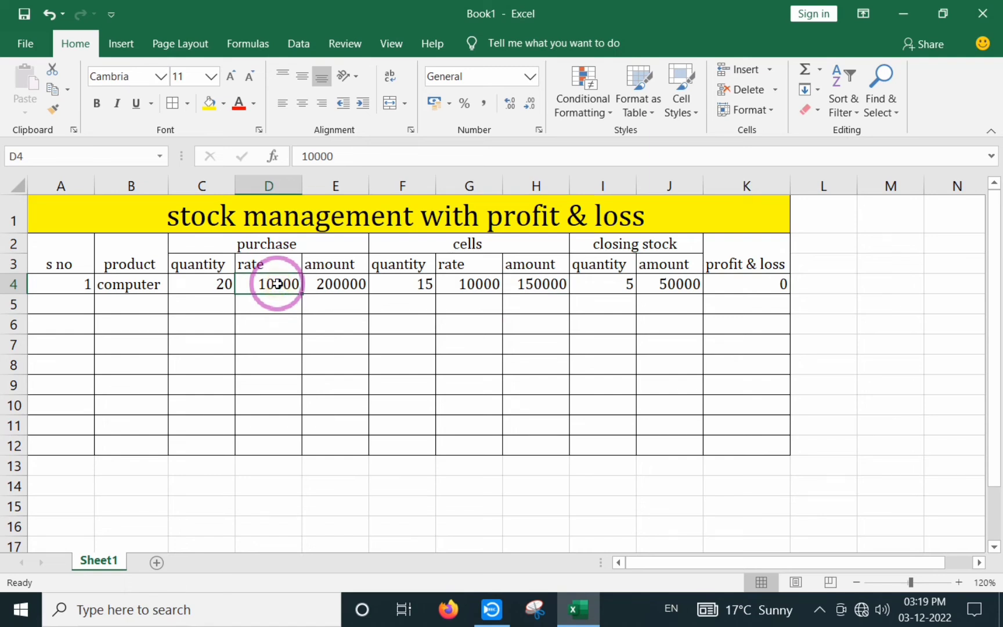
pyautogui.click(467, 279)
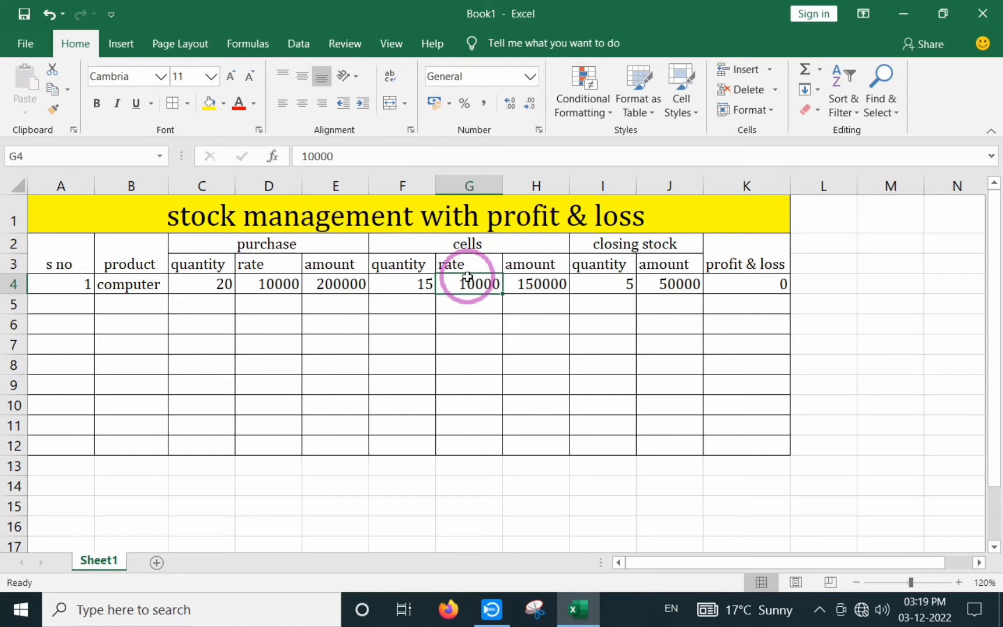
pyautogui.press('BackSpace')
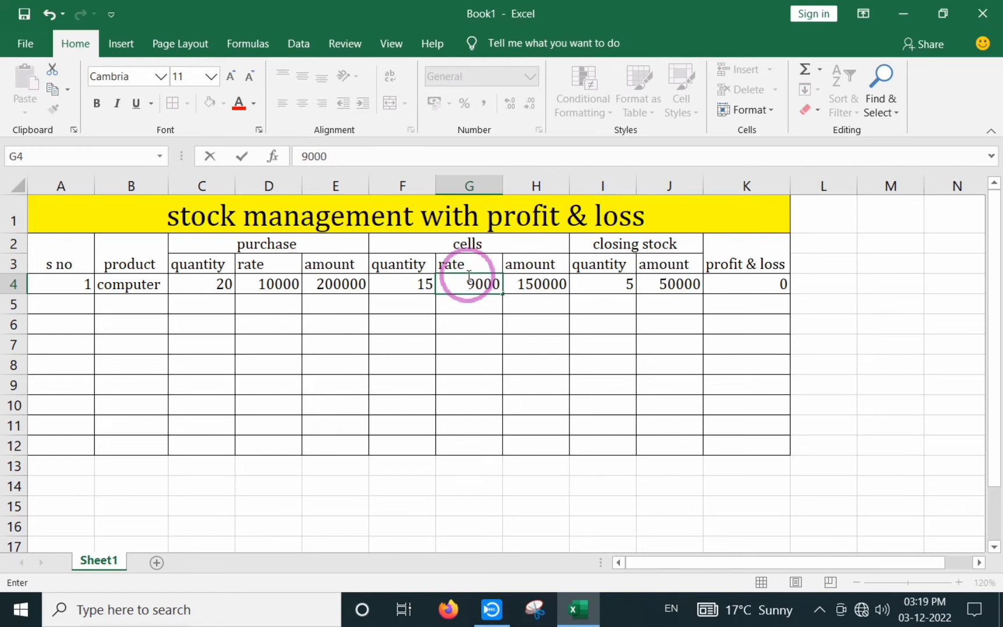
pyautogui.click(610, 396)
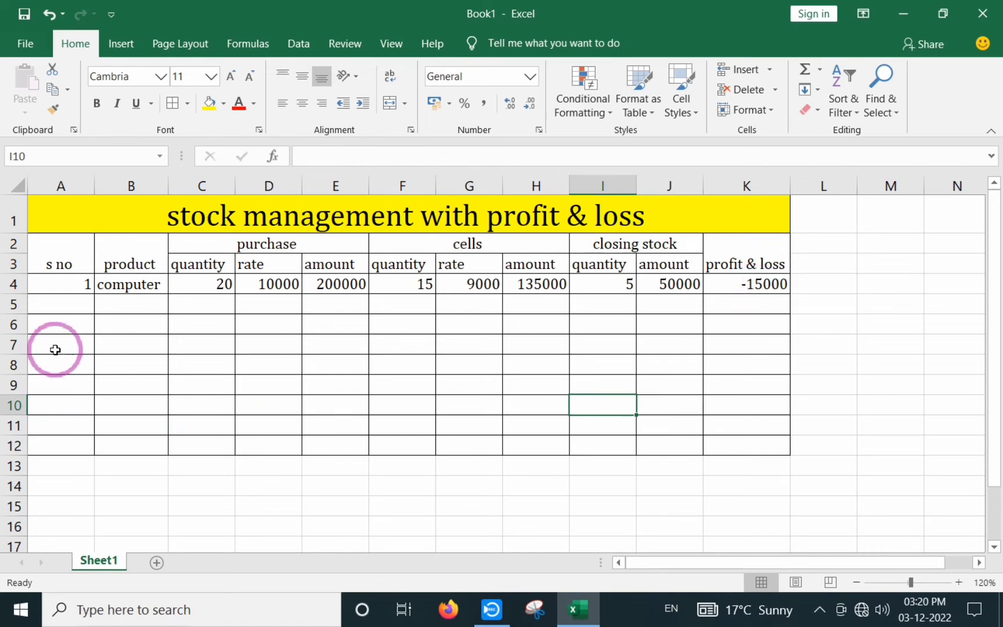
# Start the second product row in row 5 with serial number 2 and the product name mouse.
pyautogui.click(77, 310)
pyautogui.write('2')
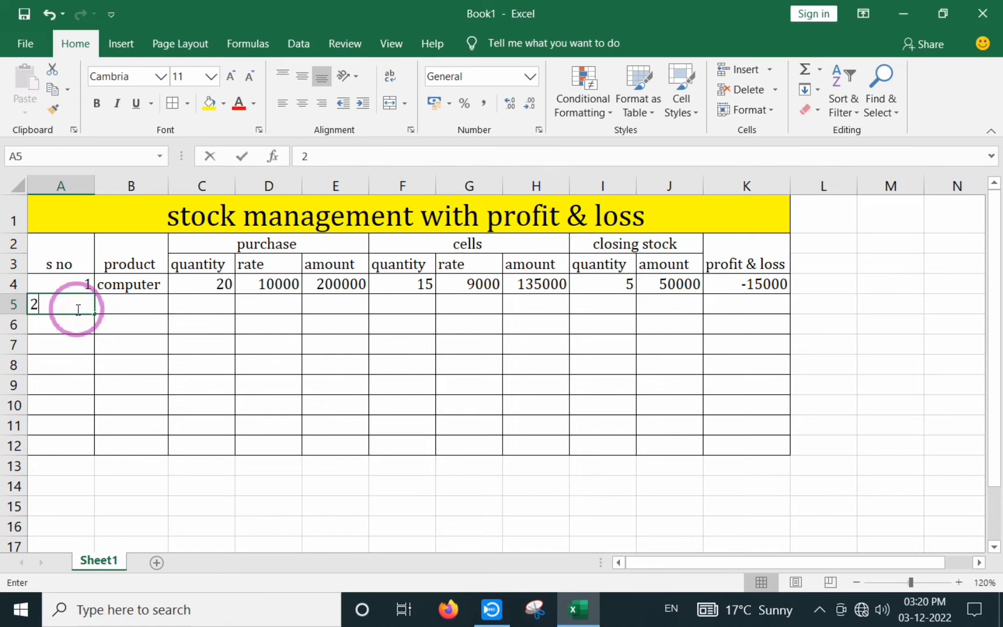
pyautogui.press('Tab')
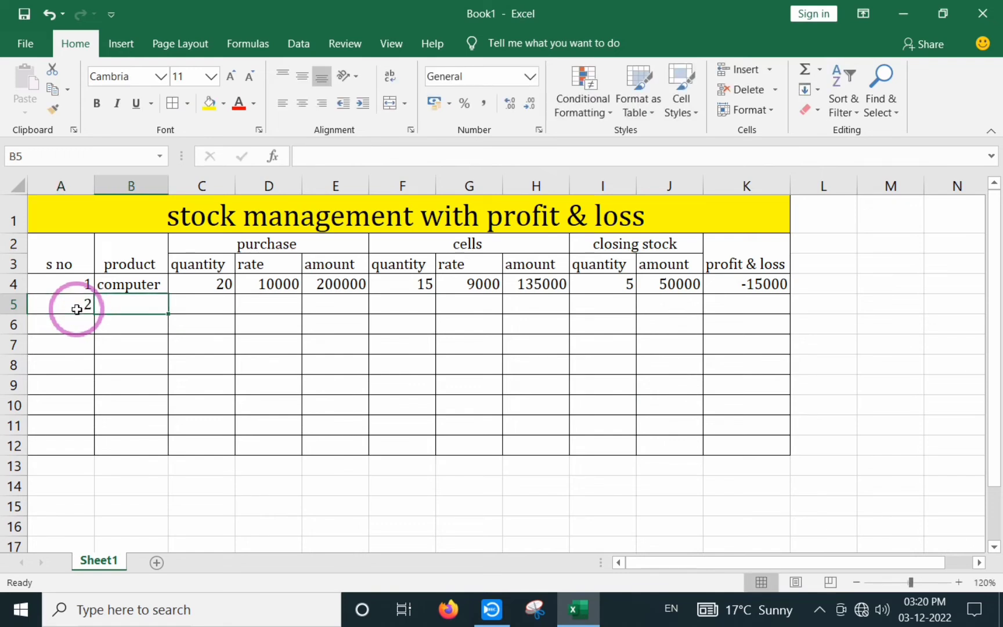
pyautogui.write('mou')
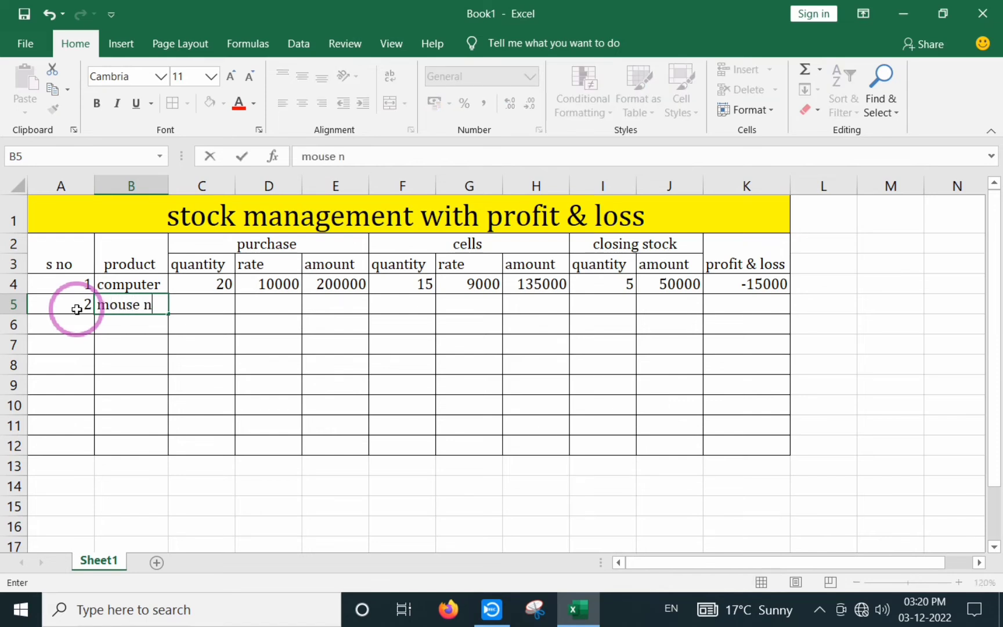
pyautogui.write('se n')
pyautogui.press('BackSpace')
pyautogui.press('BackSpace')
pyautogui.press('Tab')
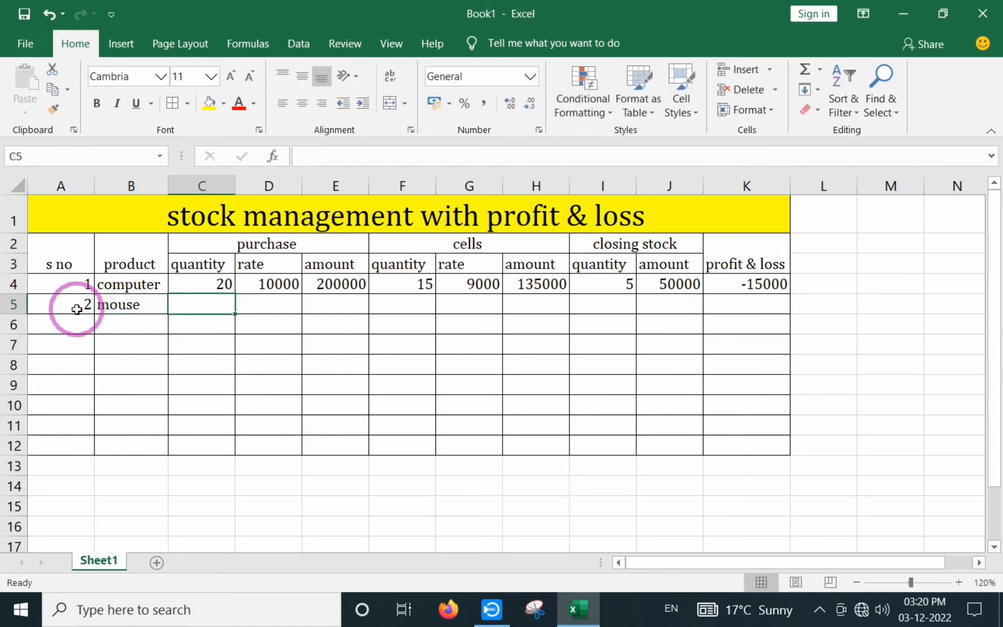
# Enter the mouse's purchase quantity as 15 in C5 and its purchase rate as 200 in D5.
pyautogui.write('15')
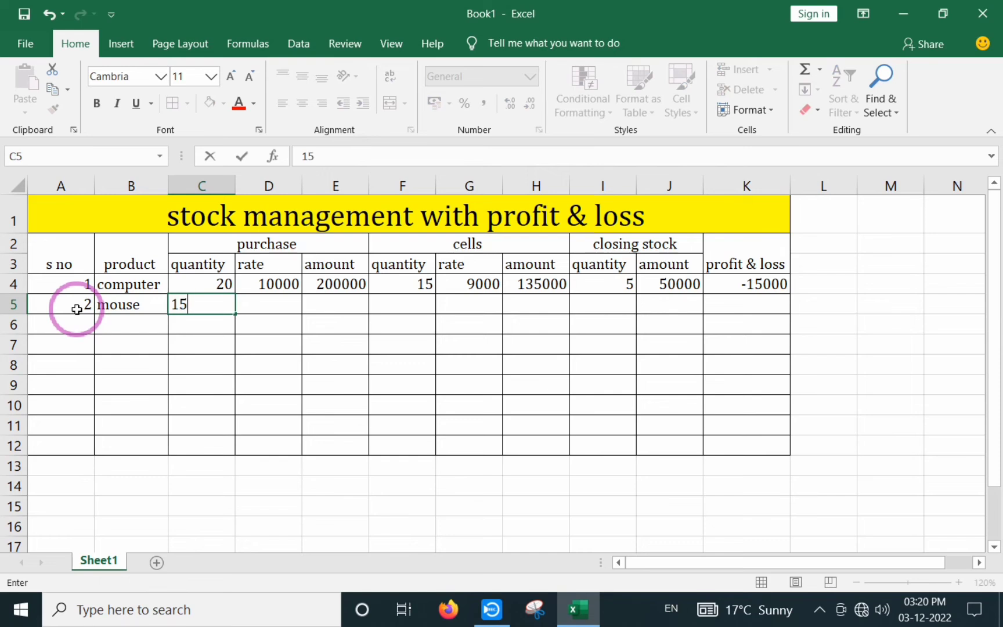
pyautogui.press('Tab')
pyautogui.moveTo(575, 619)
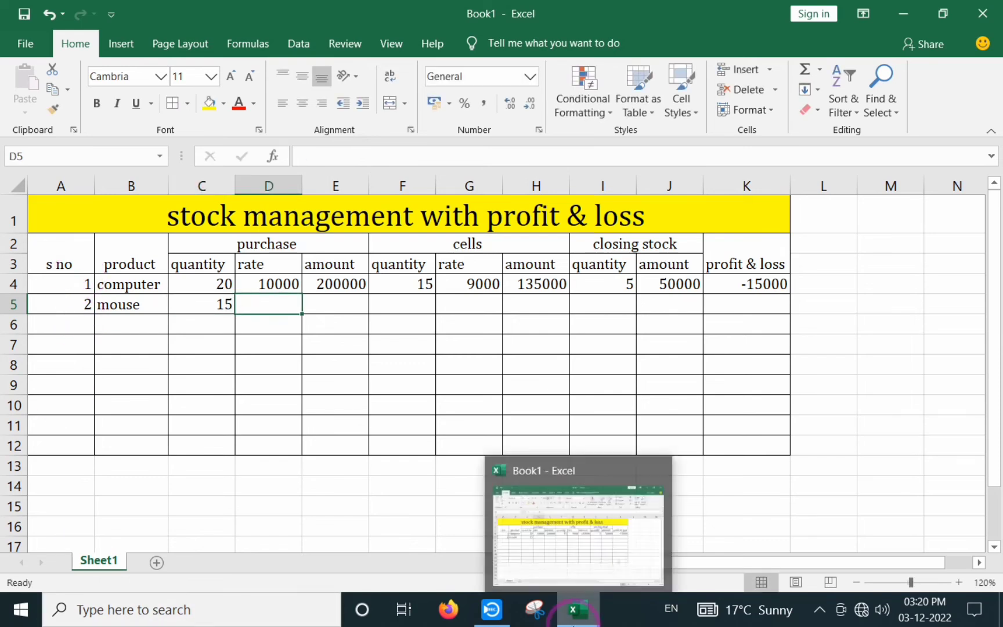
pyautogui.write('200')
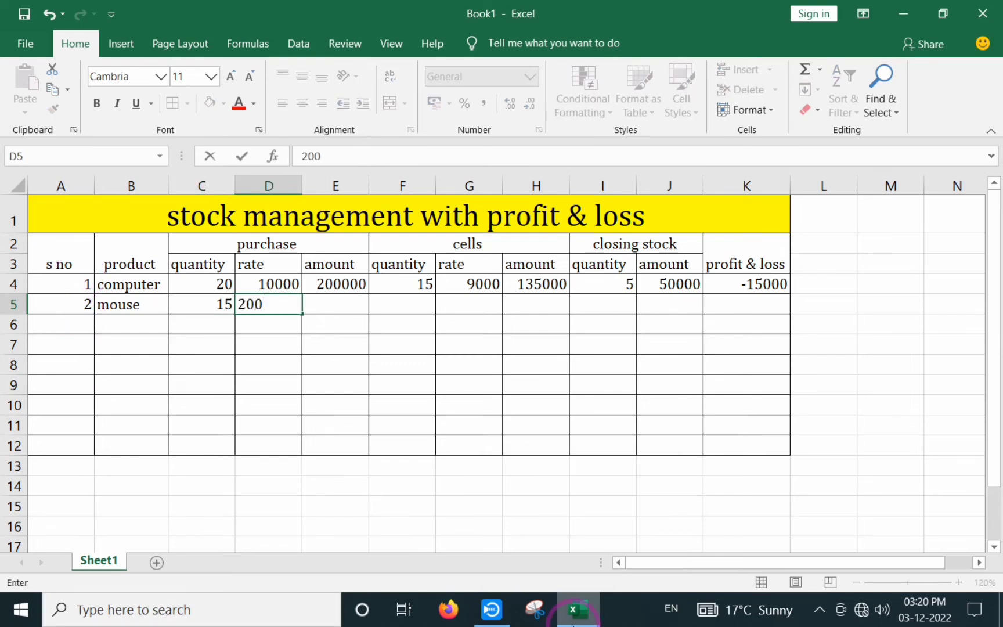
pyautogui.press('Tab')
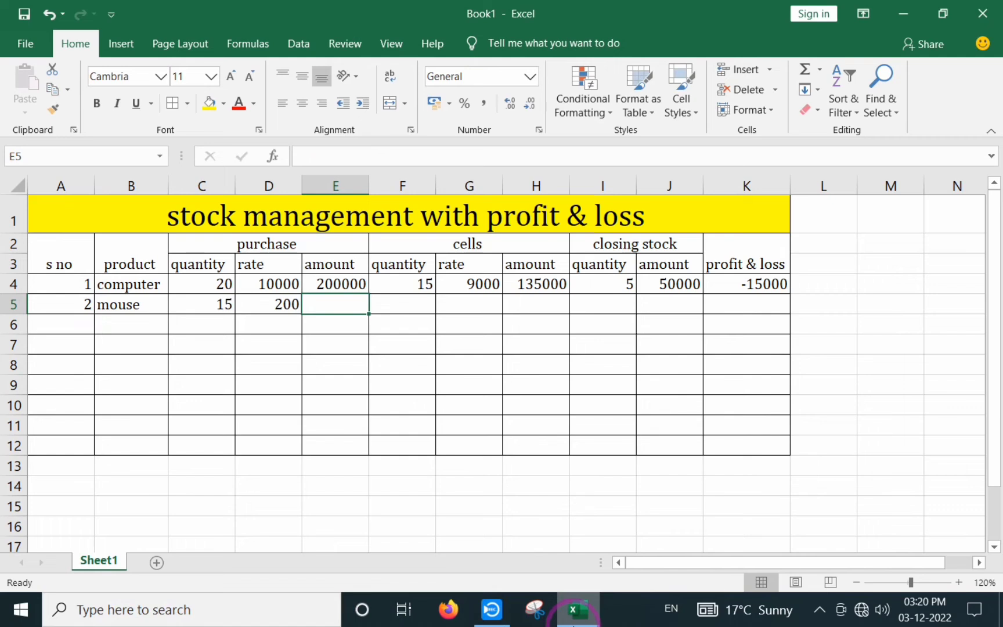
# Calculate the mouse's purchase amount in E5 with the formula =C5*D5.
pyautogui.write('=')
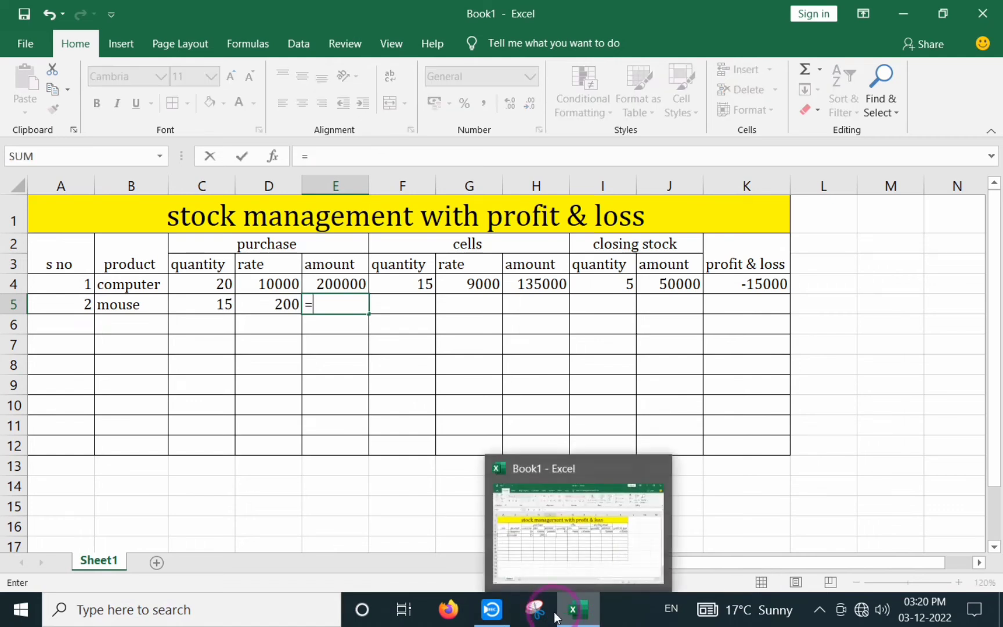
pyautogui.click(208, 306)
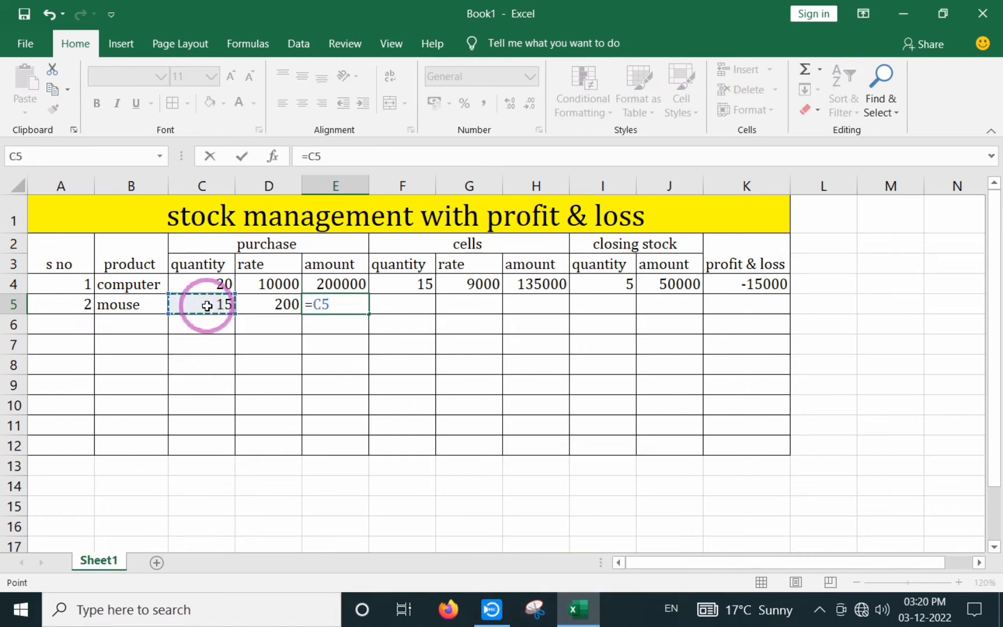
pyautogui.write('*')
pyautogui.click(280, 305)
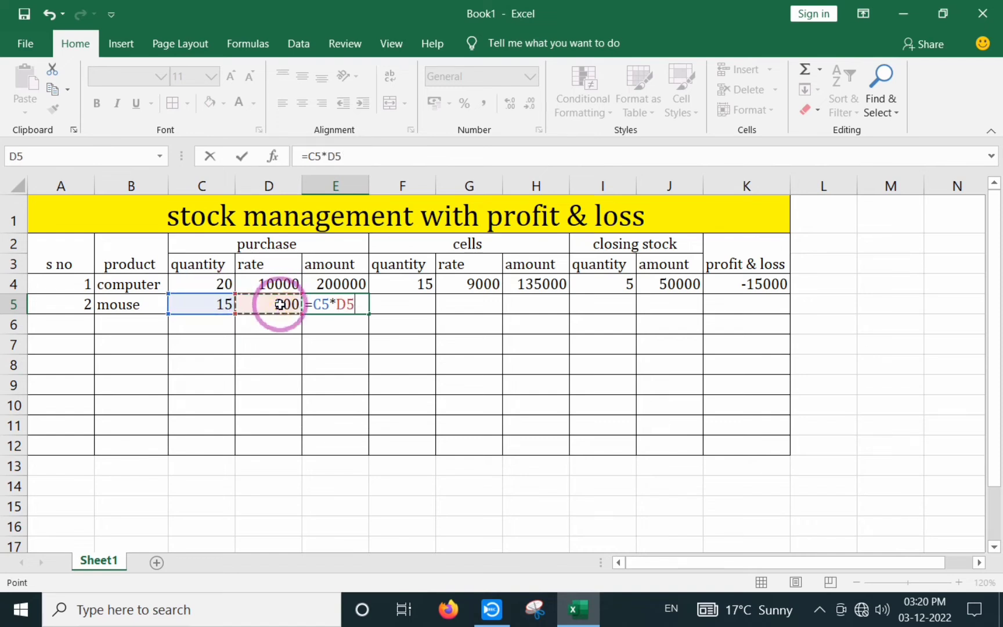
pyautogui.press('Return')
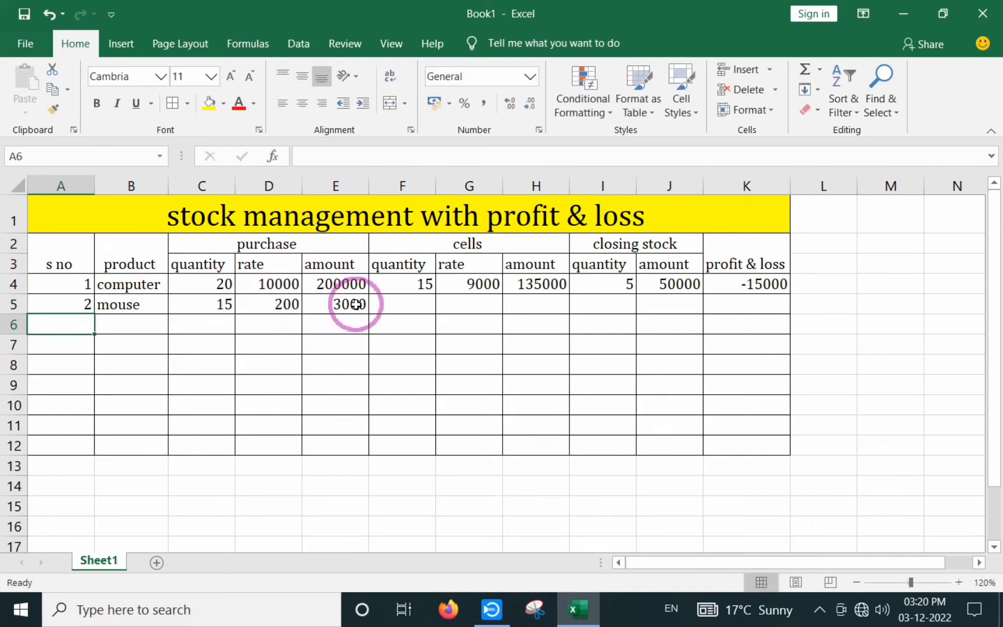
# Enter the mouse's quantity 11 in F5 and rate 250 in G5 under "cells", and select both values.
pyautogui.click(410, 309)
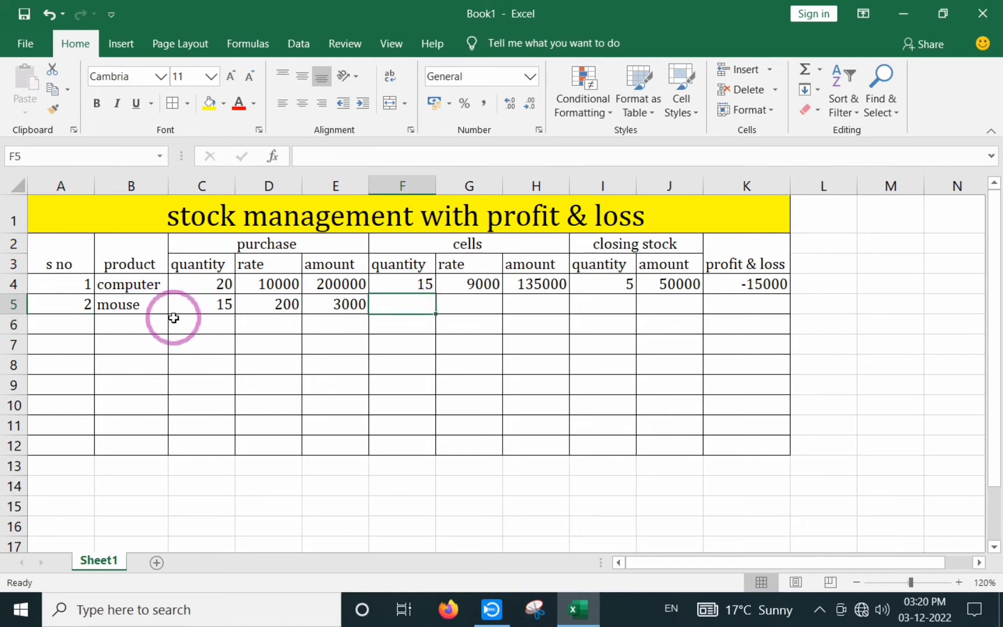
pyautogui.click(204, 312)
pyautogui.click(462, 245)
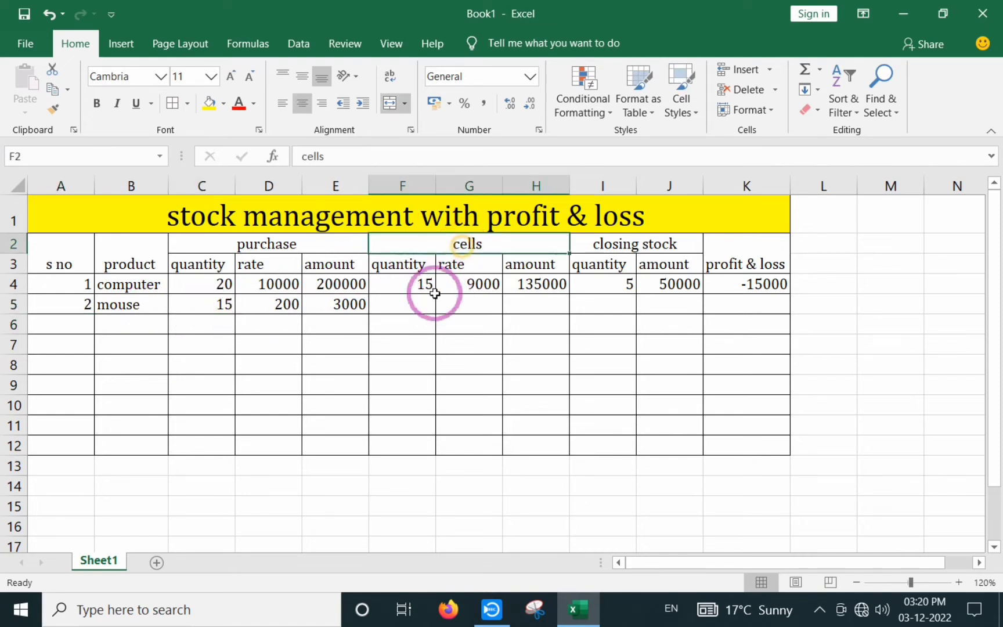
pyautogui.doubleClick(390, 309)
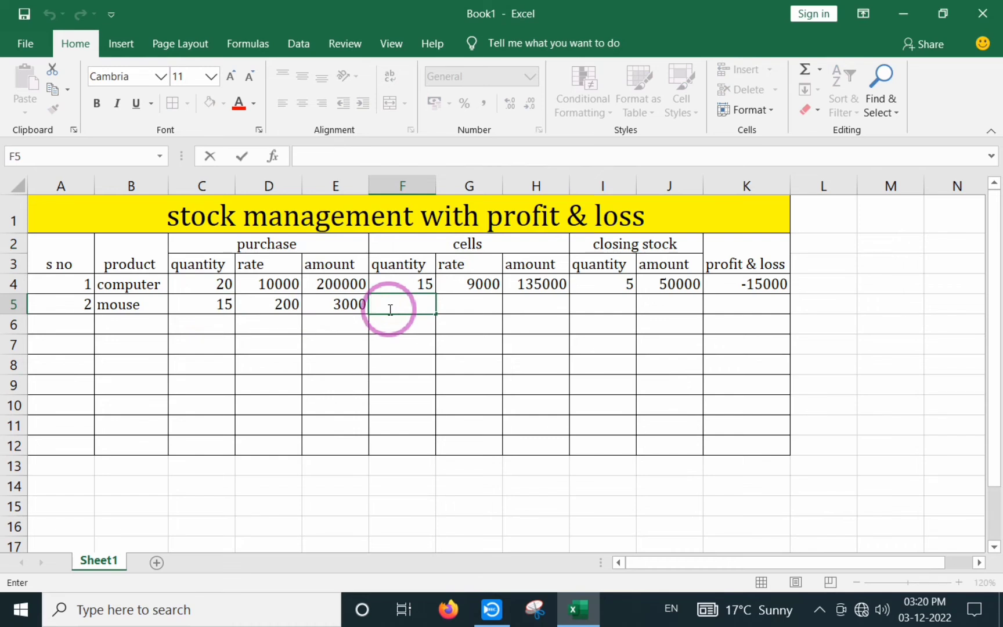
pyautogui.click(463, 311)
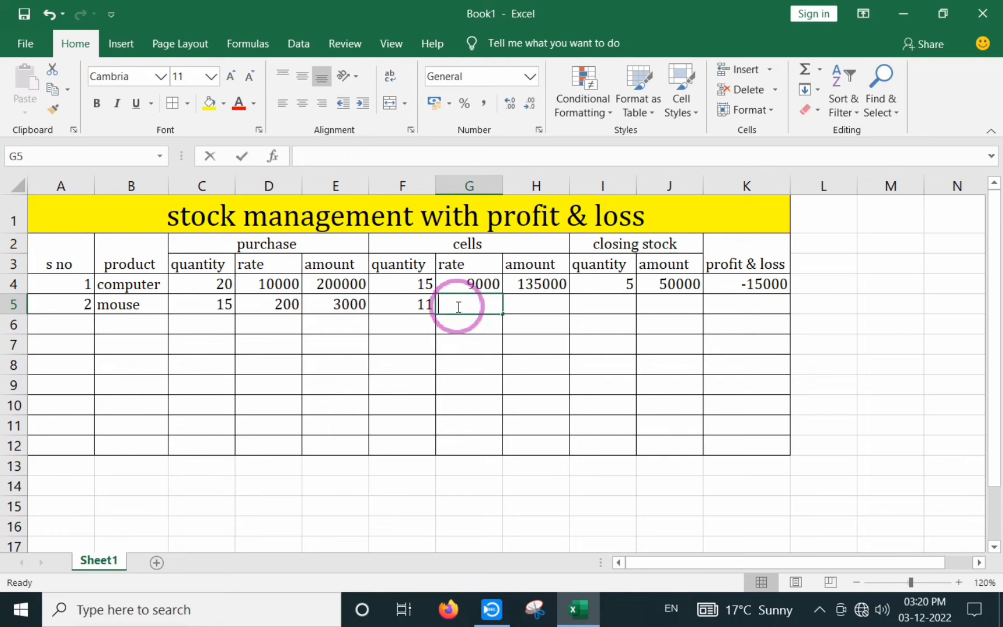
pyautogui.write('250')
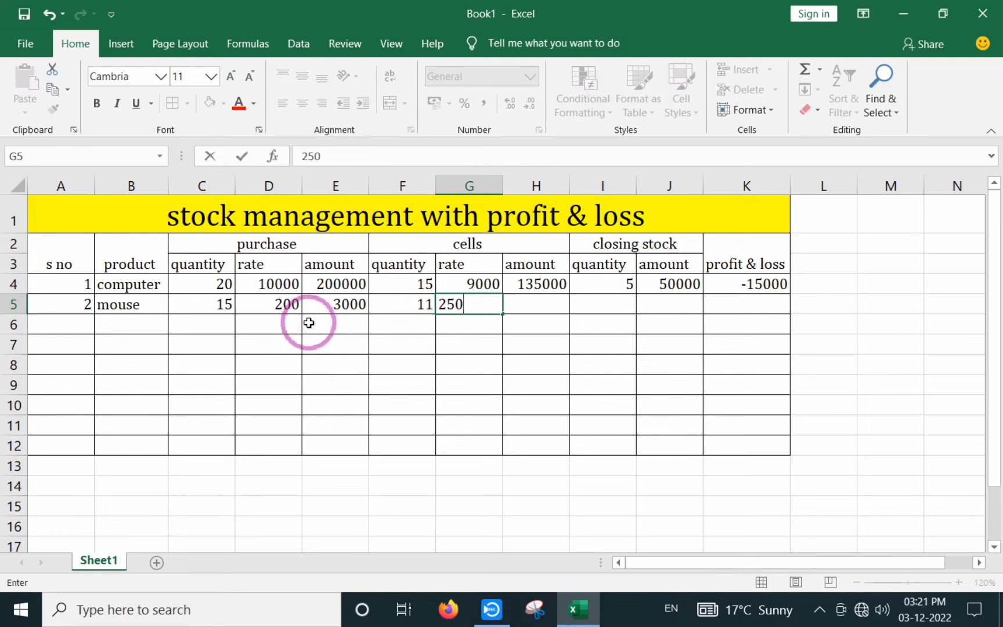
pyautogui.click(488, 342)
pyautogui.moveTo(428, 304); pyautogui.dragTo(500, 305)
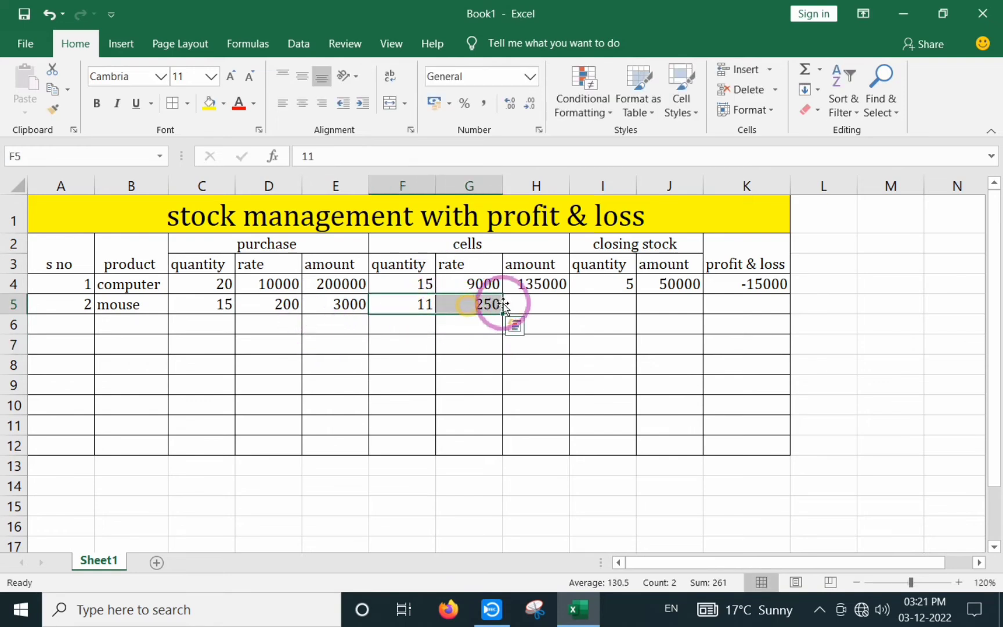
# Calculate the mouse's amount under "cells" in H5 with the formula =F5*G5.
pyautogui.click(520, 305)
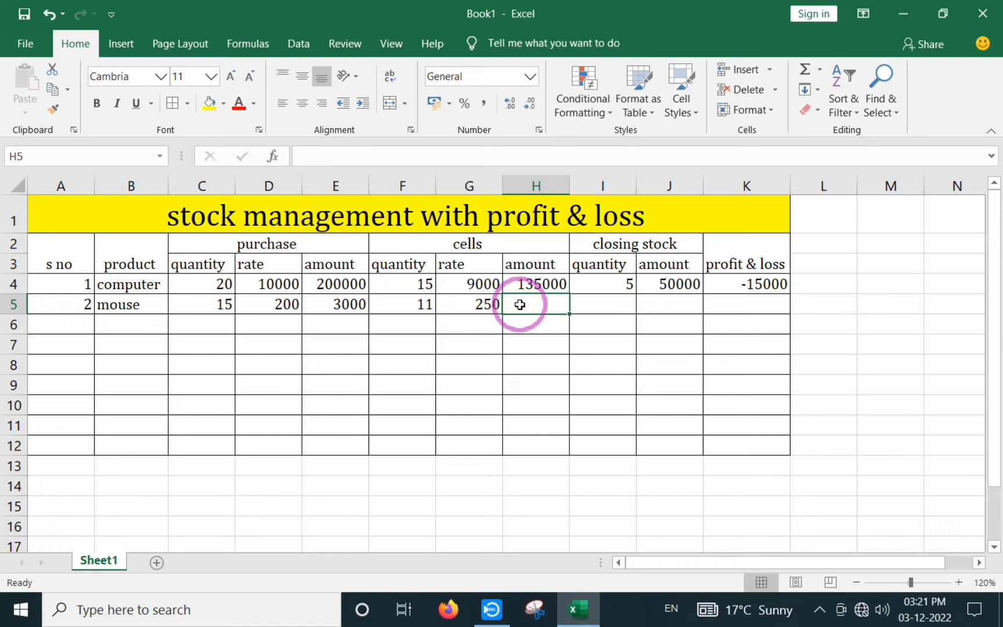
pyautogui.write('=')
pyautogui.click(410, 301)
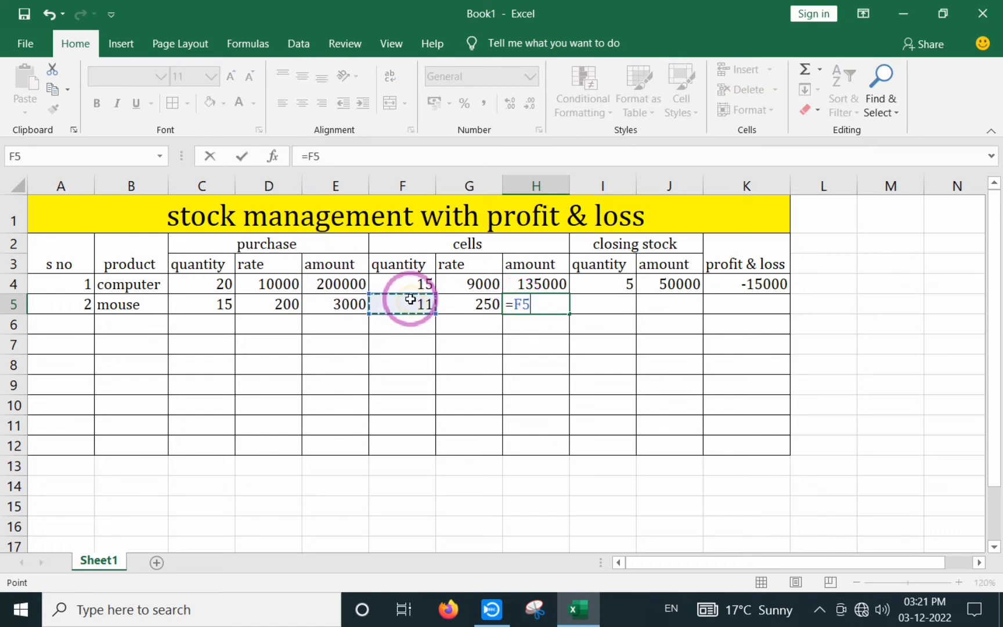
pyautogui.write('*')
pyautogui.click(460, 308)
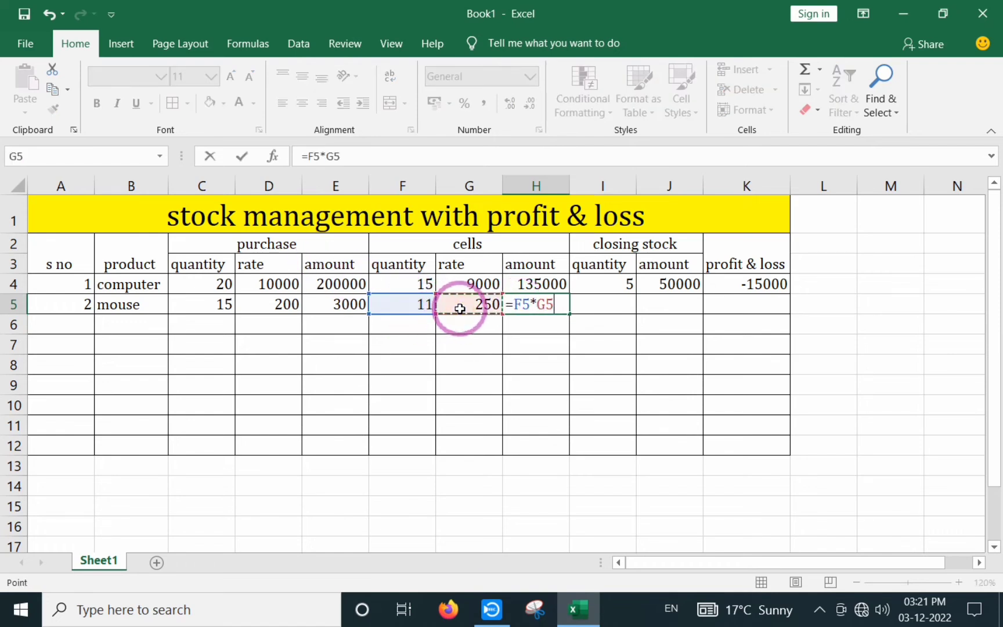
pyautogui.press('Return')
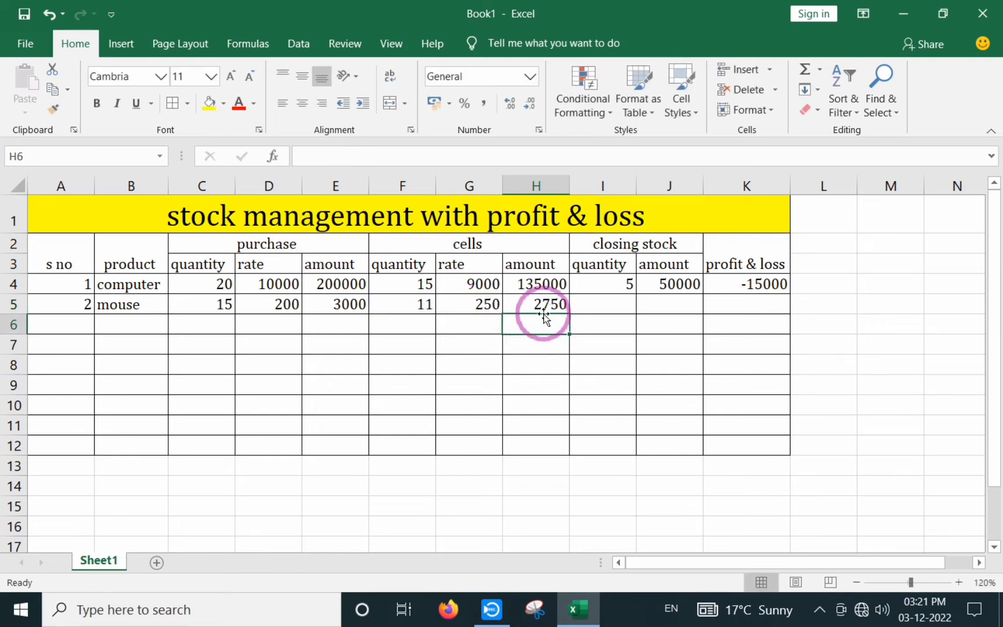
# Calculate the mouse's closing stock quantity in I5 with the formula =C5-F5.
pyautogui.click(631, 251)
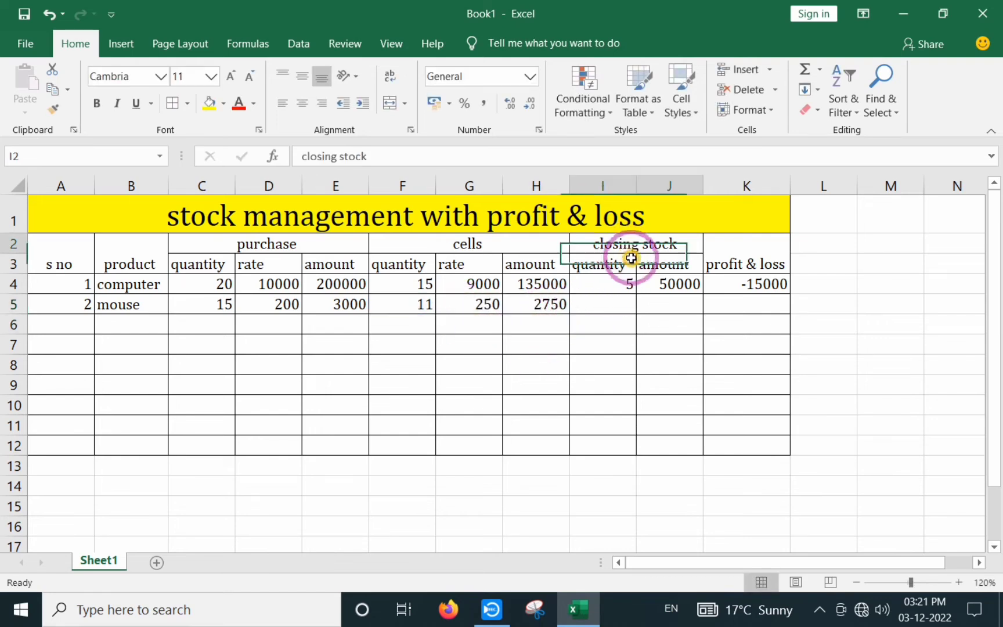
pyautogui.moveTo(631, 258); pyautogui.dragTo(620, 324)
pyautogui.click(599, 303)
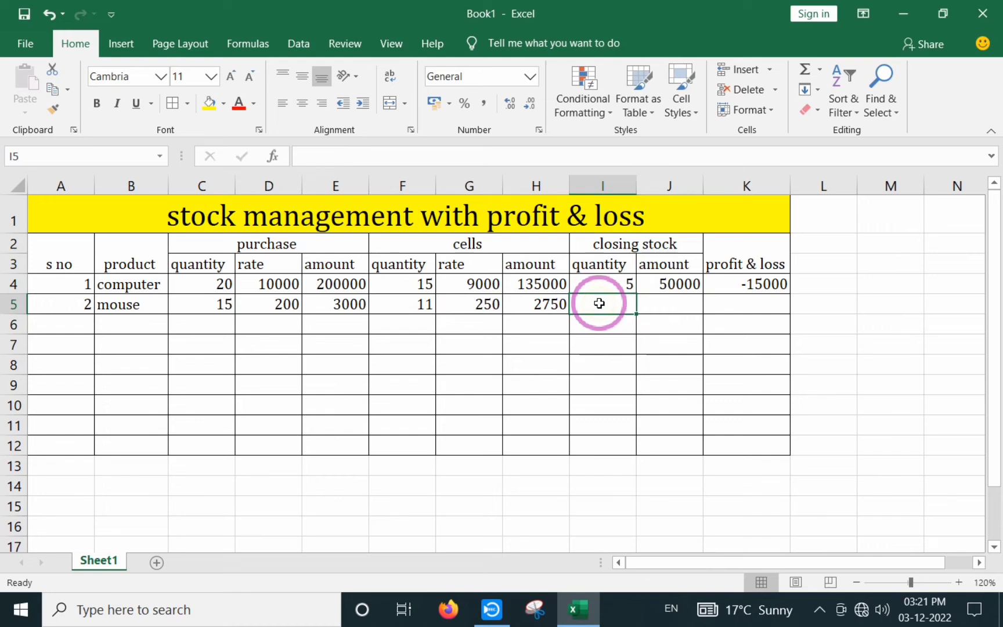
pyautogui.write('=')
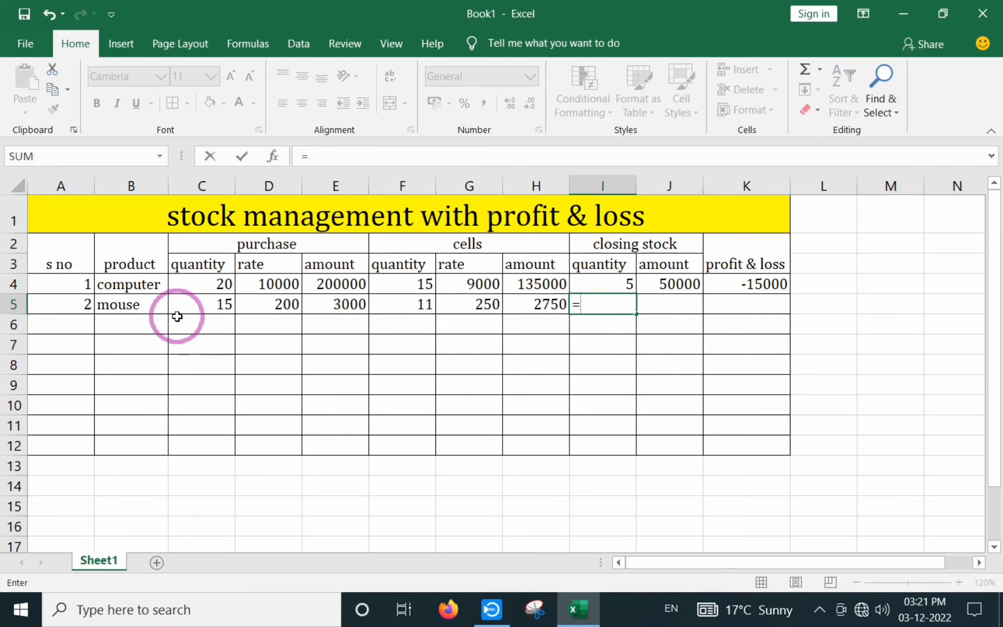
pyautogui.click(205, 300)
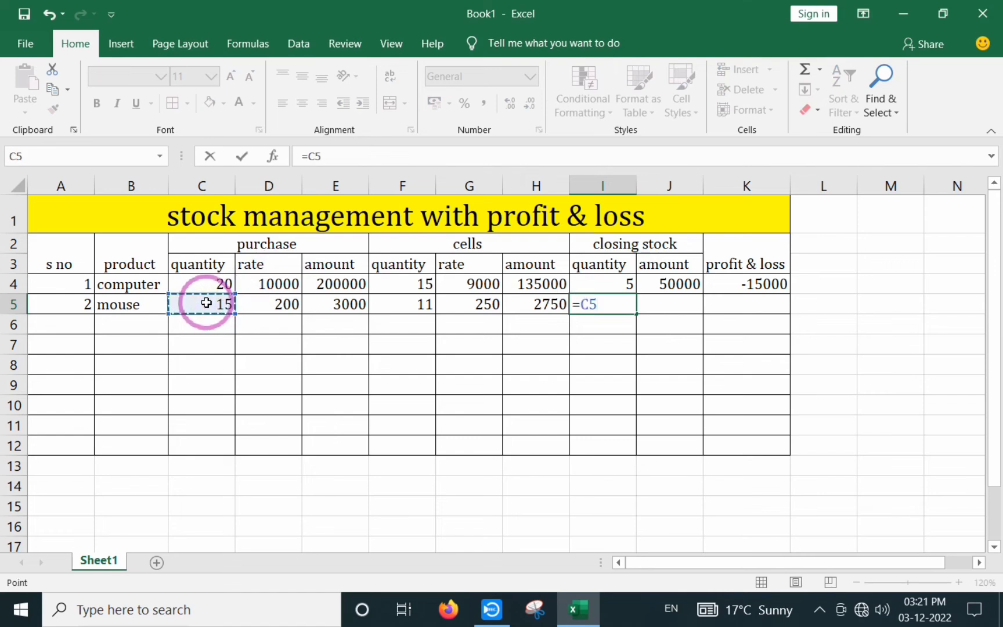
pyautogui.write('-')
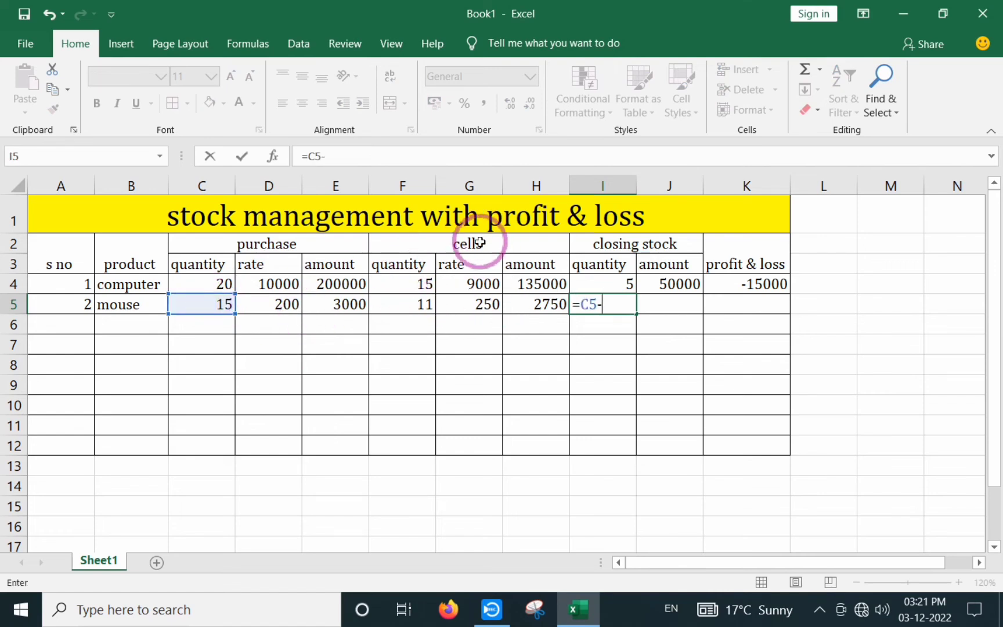
pyautogui.click(403, 305)
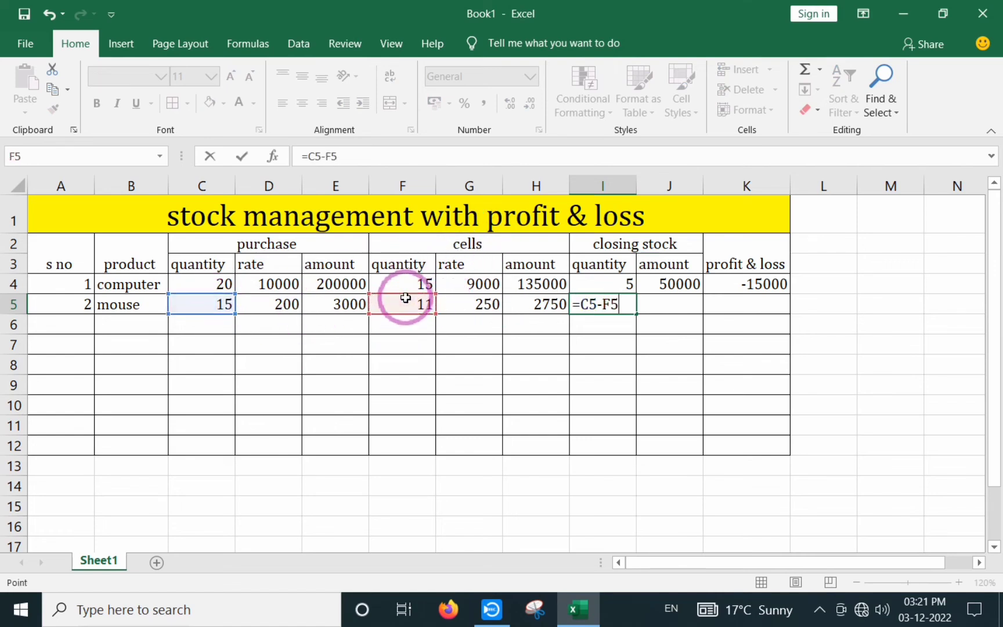
pyautogui.press('Return')
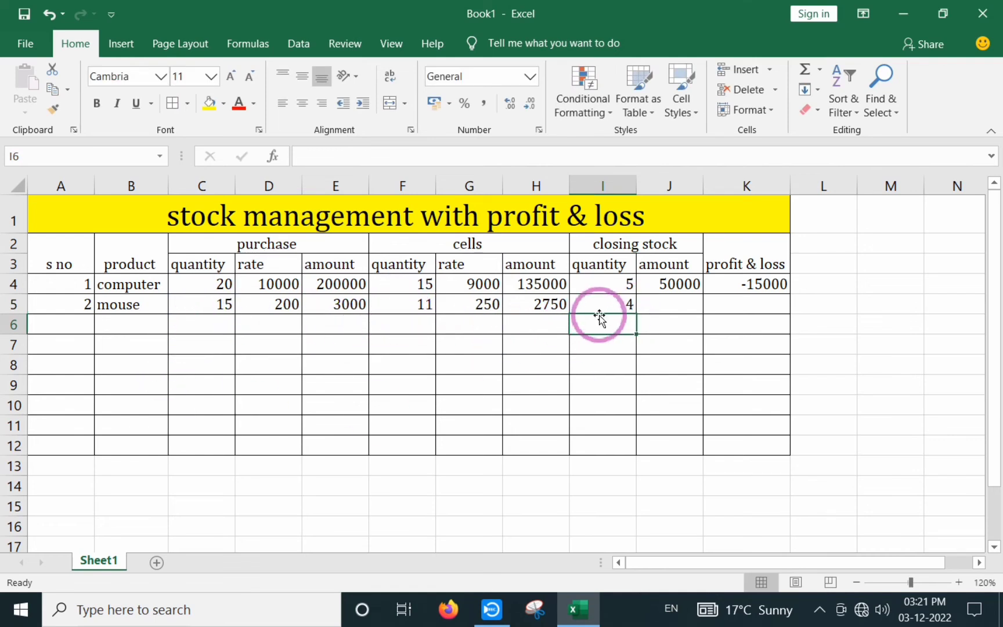
# Calculate the mouse's closing stock amount in J5 with the formula =I5*D5.
pyautogui.click(668, 301)
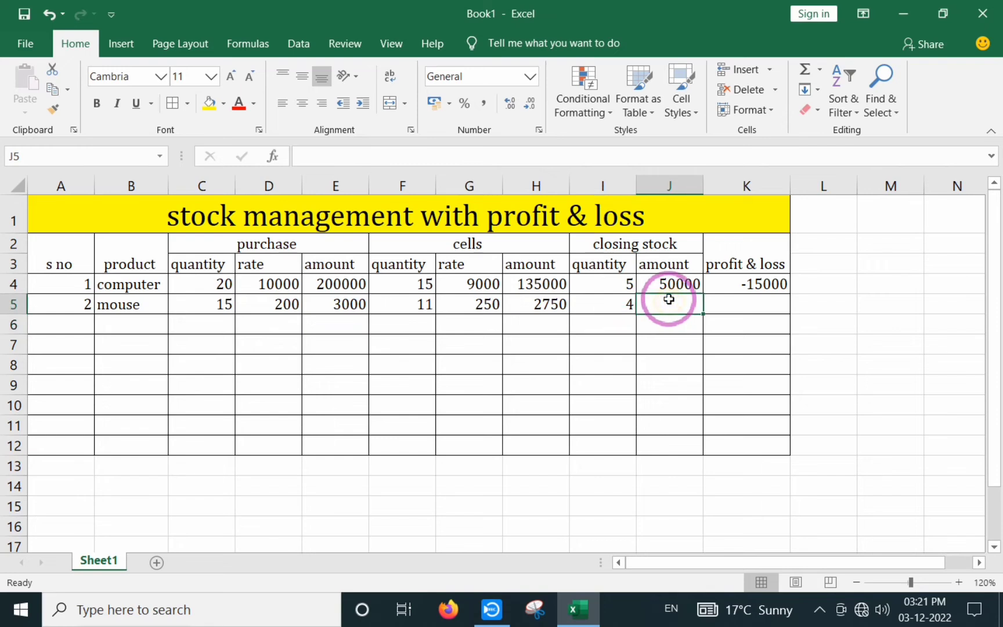
pyautogui.write('=')
pyautogui.click(614, 304)
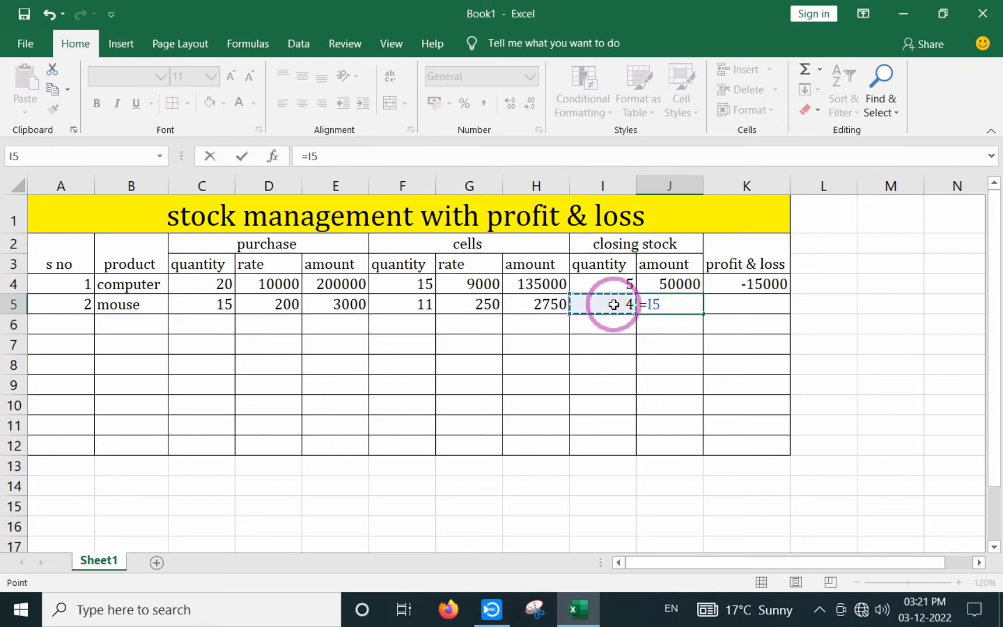
pyautogui.write('*')
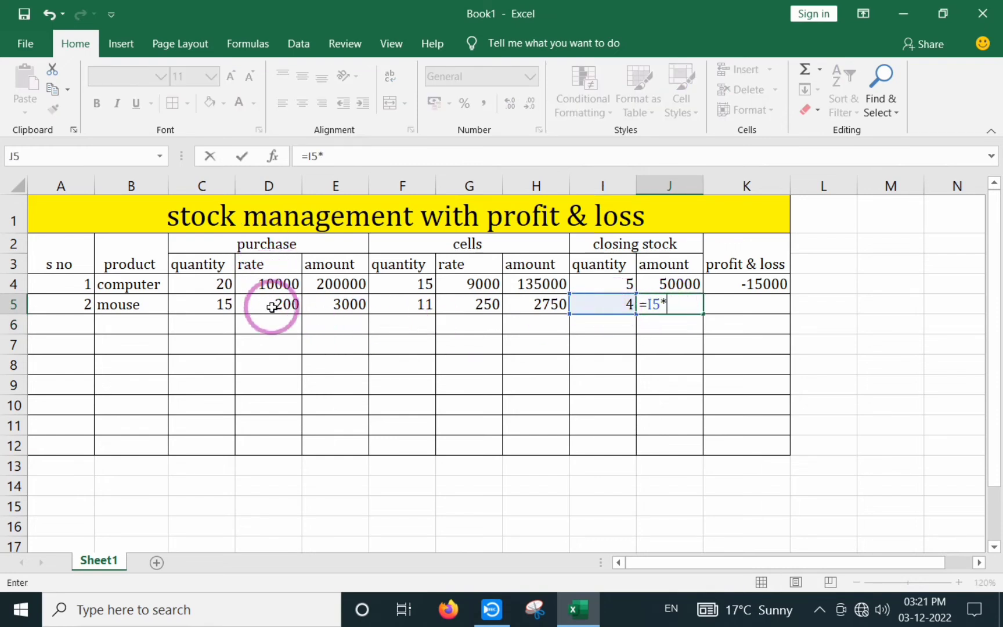
pyautogui.click(274, 303)
pyautogui.press('Return')
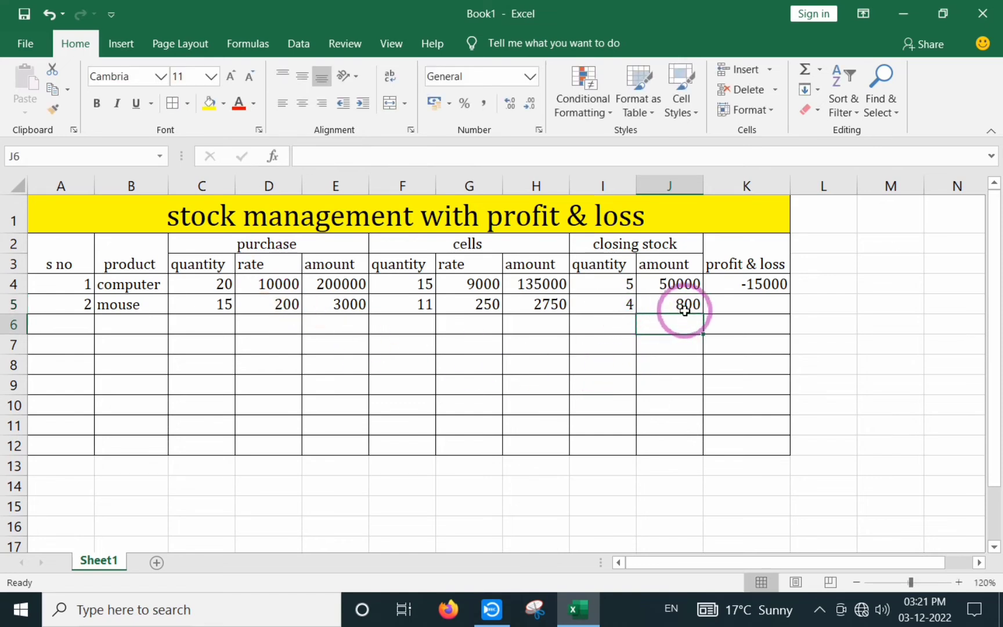
# Calculate the mouse's profit and loss in K5 with the formula =J5+H5-E5.
pyautogui.click(721, 303)
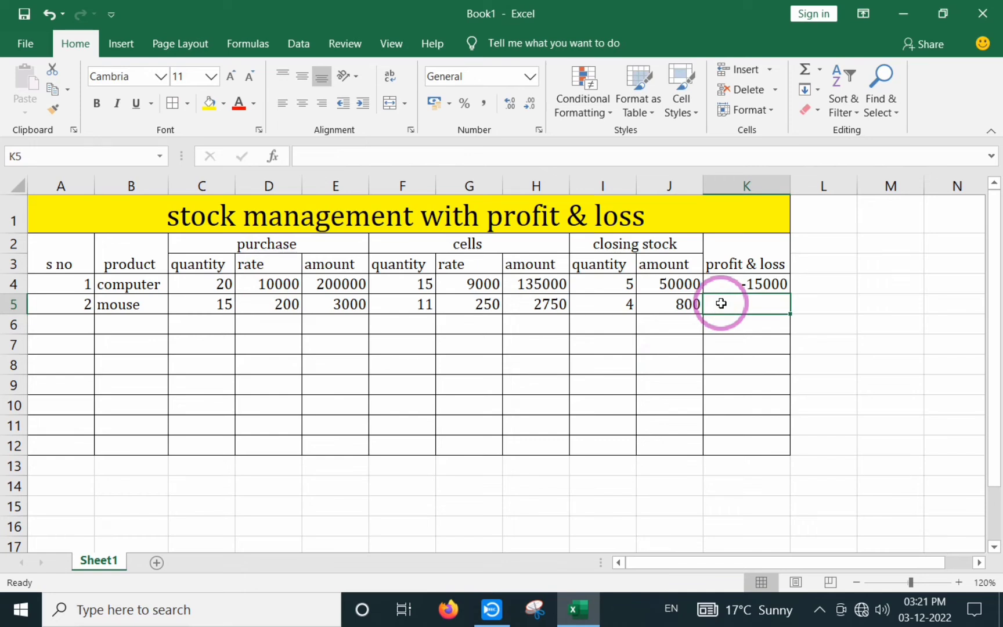
pyautogui.write('=')
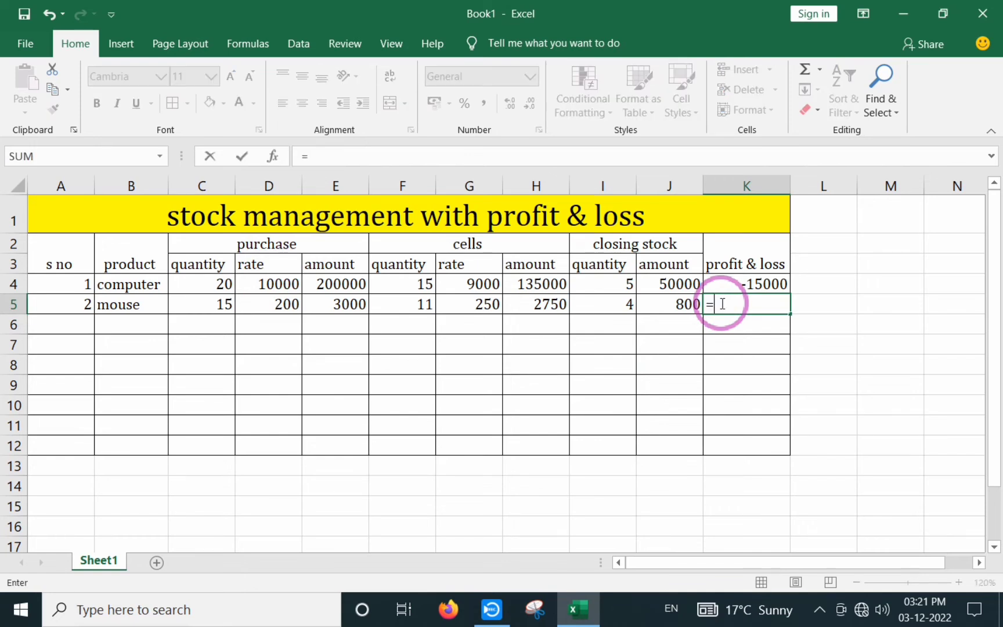
pyautogui.click(685, 306)
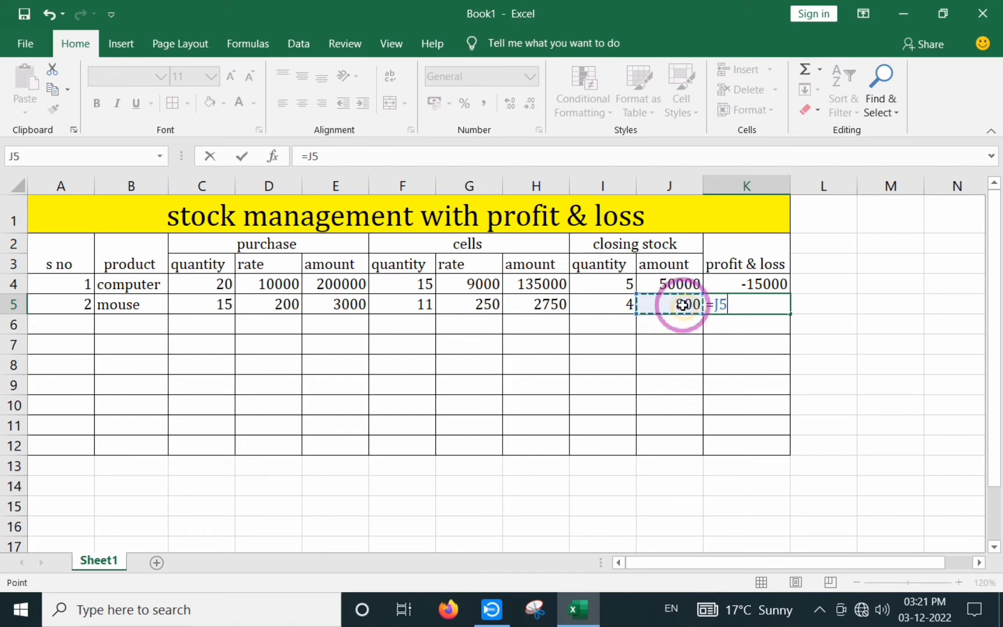
pyautogui.write('+')
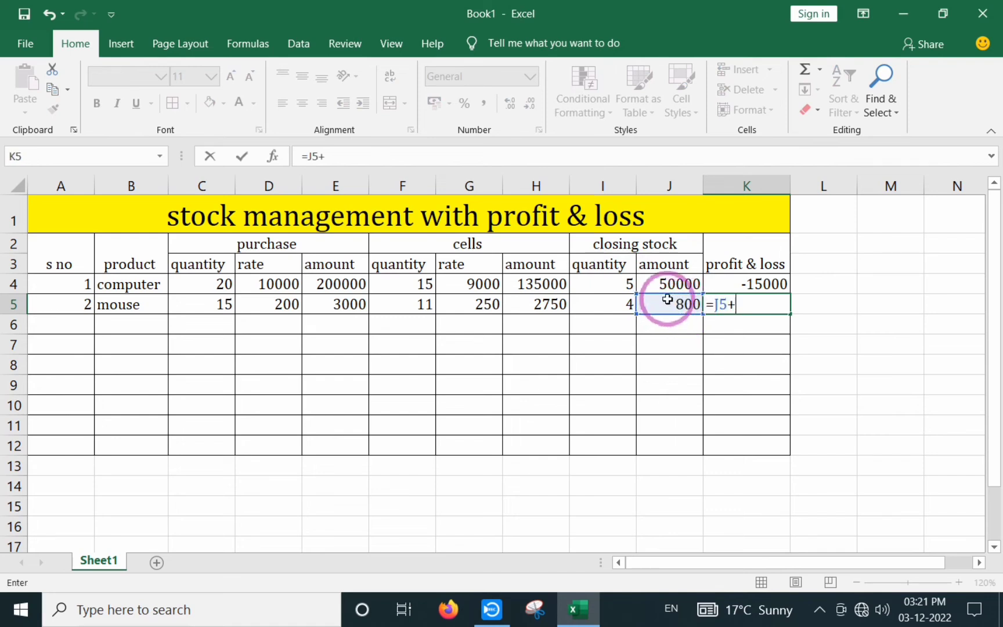
pyautogui.click(549, 303)
pyautogui.write('-')
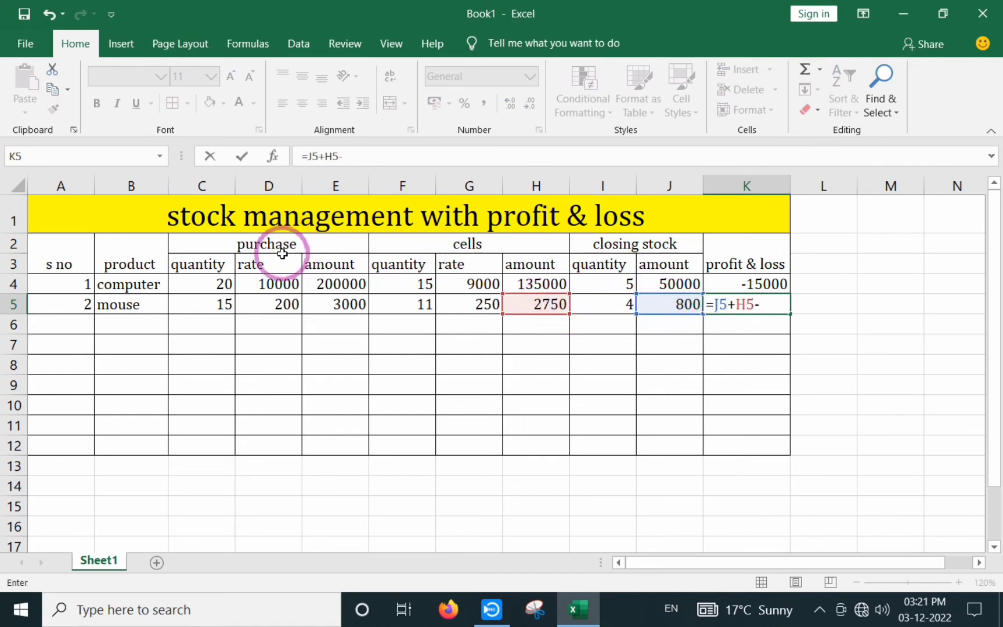
pyautogui.click(352, 304)
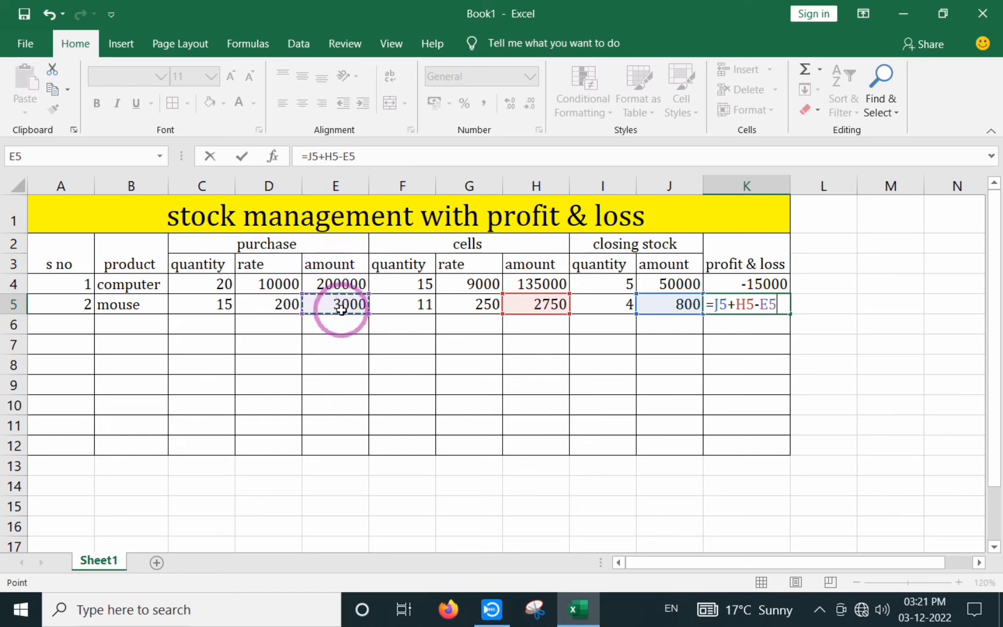
pyautogui.press('Return')
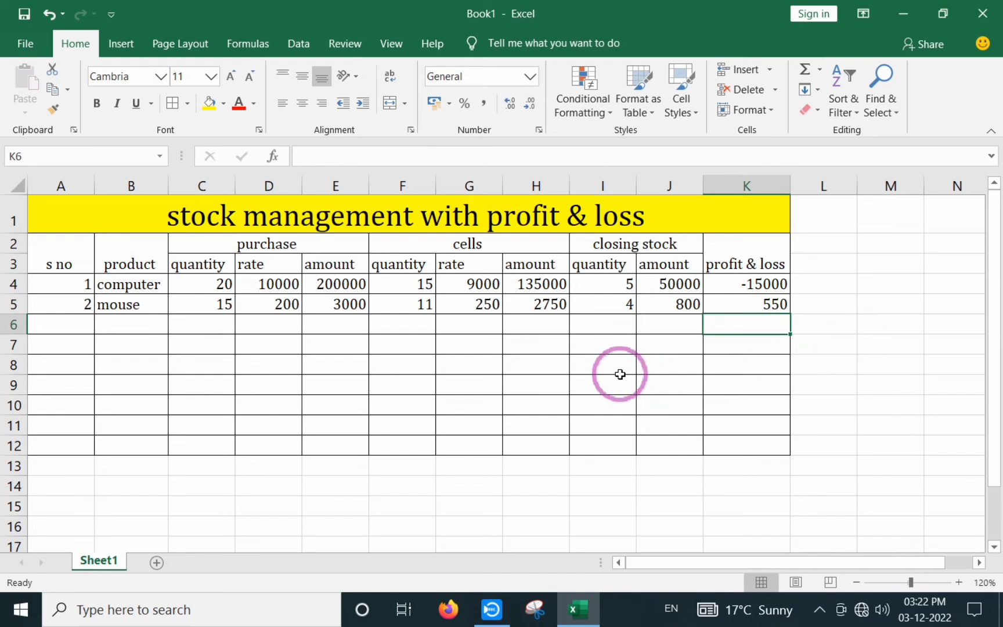
# Review the quantity, rate, amount and profit & loss columns for the computer and mouse rows, checking their values and formulas.
pyautogui.moveTo(749, 288); pyautogui.dragTo(764, 440)
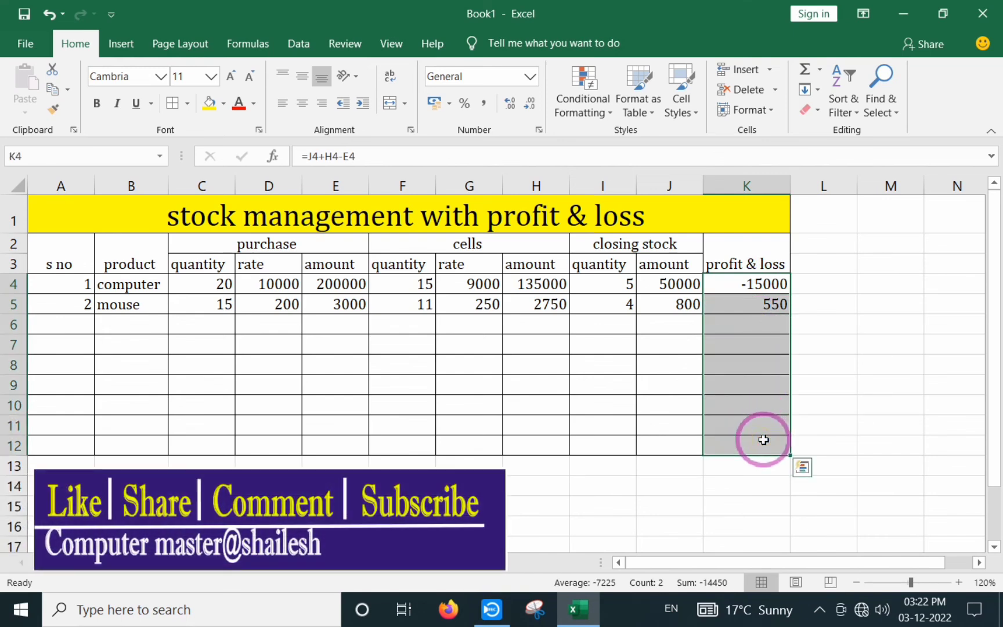
pyautogui.click(726, 364)
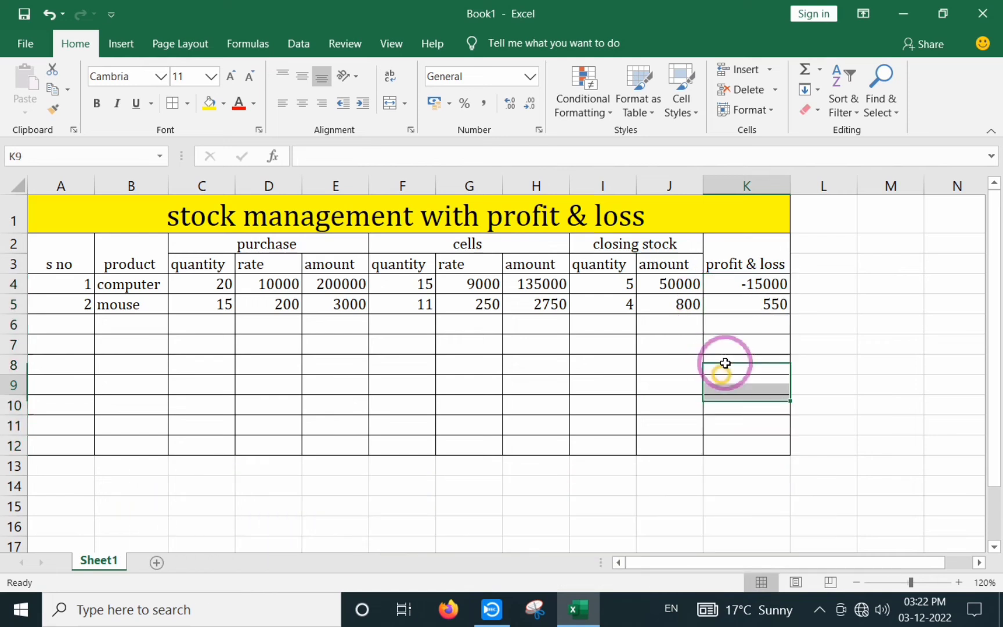
pyautogui.moveTo(740, 279); pyautogui.dragTo(740, 440)
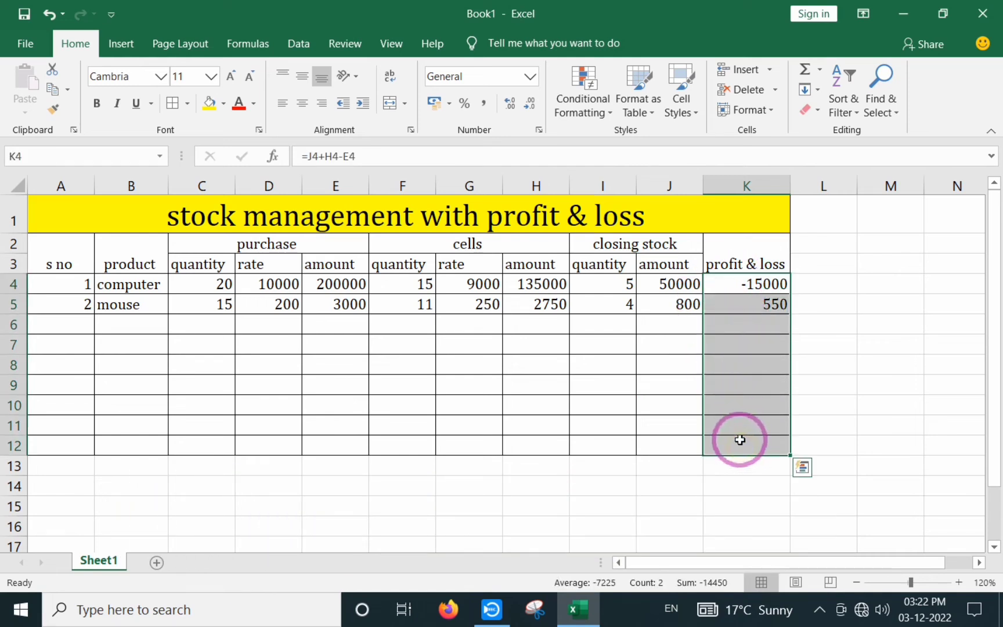
pyautogui.click(641, 361)
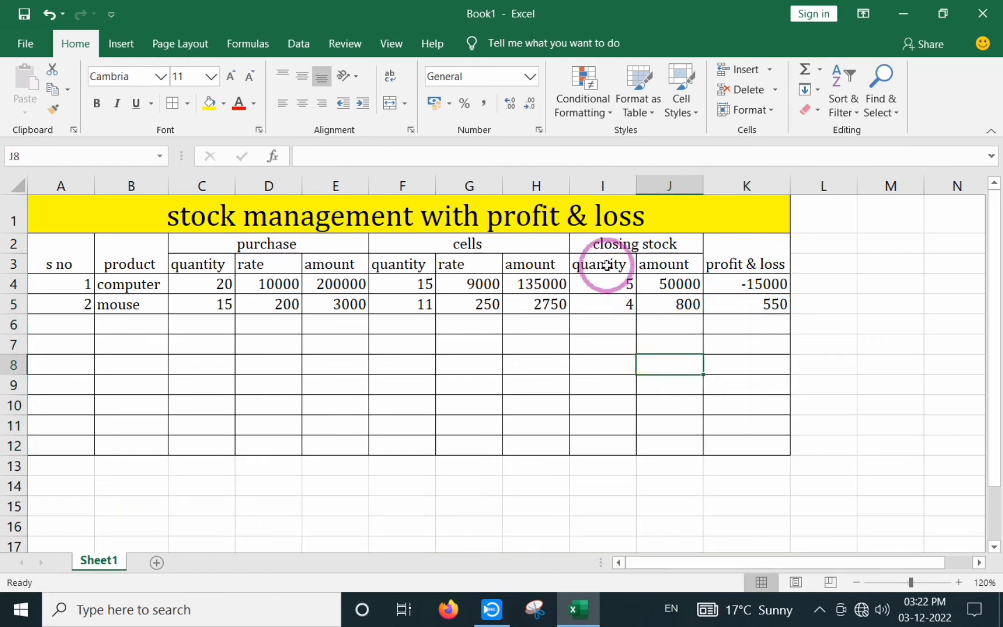
pyautogui.moveTo(601, 264); pyautogui.dragTo(620, 422)
pyautogui.moveTo(401, 265); pyautogui.dragTo(406, 422)
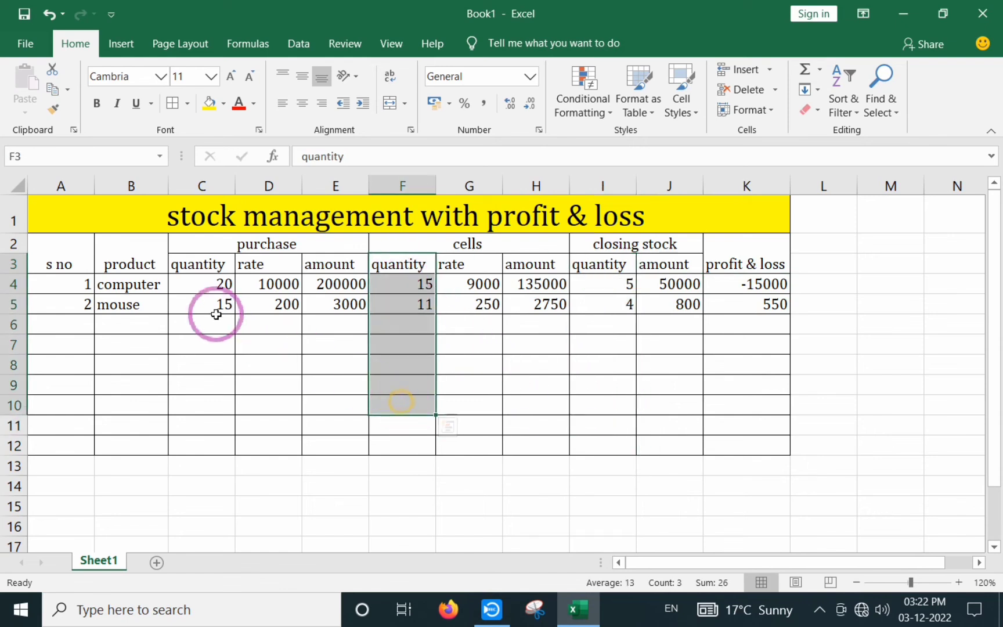
pyautogui.moveTo(200, 264); pyautogui.dragTo(198, 397)
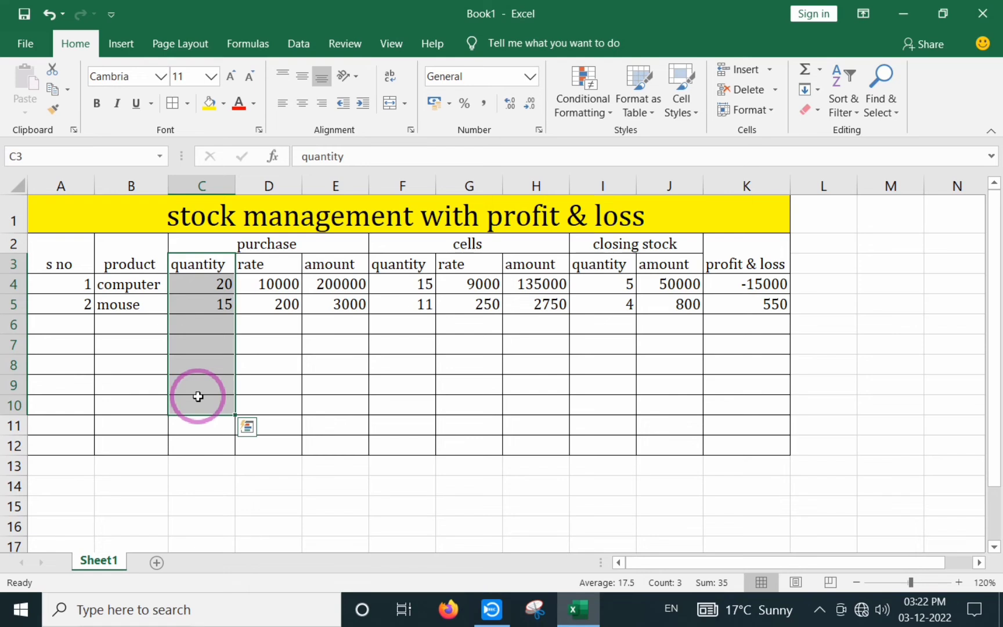
pyautogui.moveTo(269, 284); pyautogui.dragTo(273, 365)
pyautogui.moveTo(334, 284); pyautogui.dragTo(343, 386)
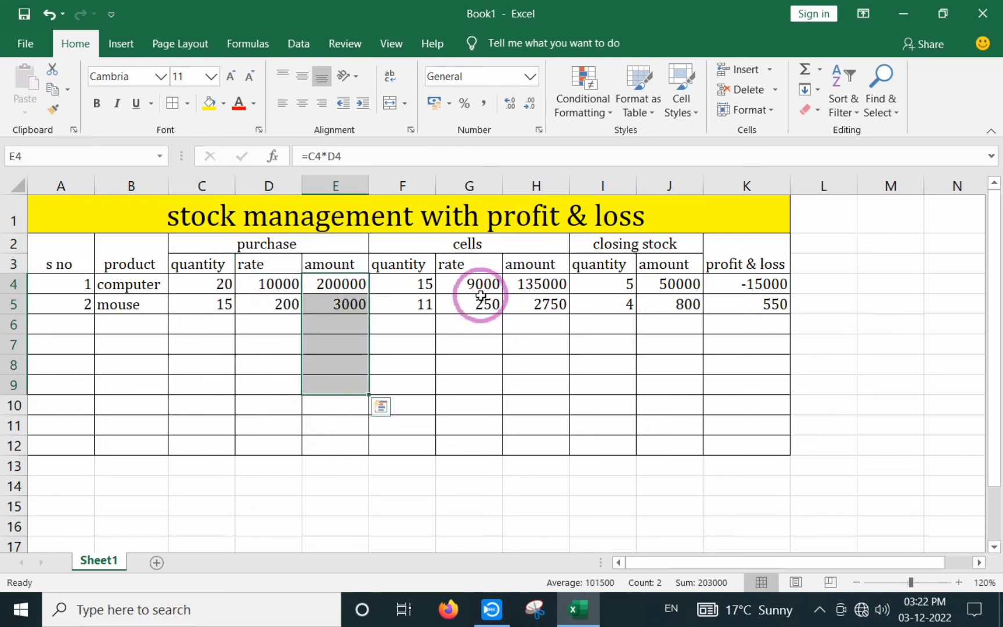
pyautogui.moveTo(481, 302); pyautogui.dragTo(487, 351)
pyautogui.moveTo(532, 304); pyautogui.dragTo(536, 344)
pyautogui.moveTo(668, 283); pyautogui.dragTo(673, 360)
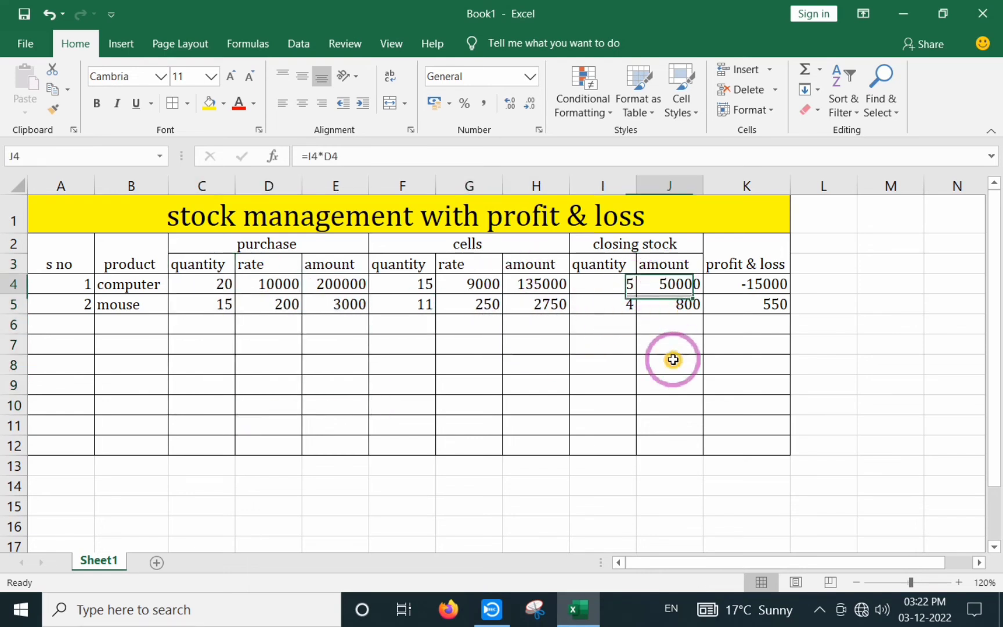
pyautogui.moveTo(746, 284); pyautogui.dragTo(745, 360)
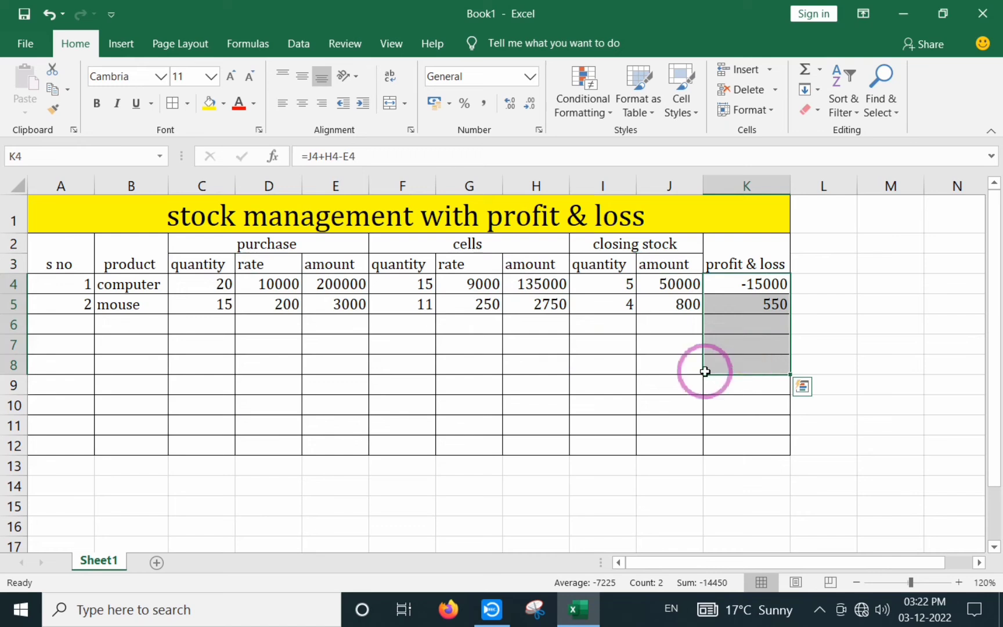
pyautogui.click(596, 288)
pyautogui.click(413, 314)
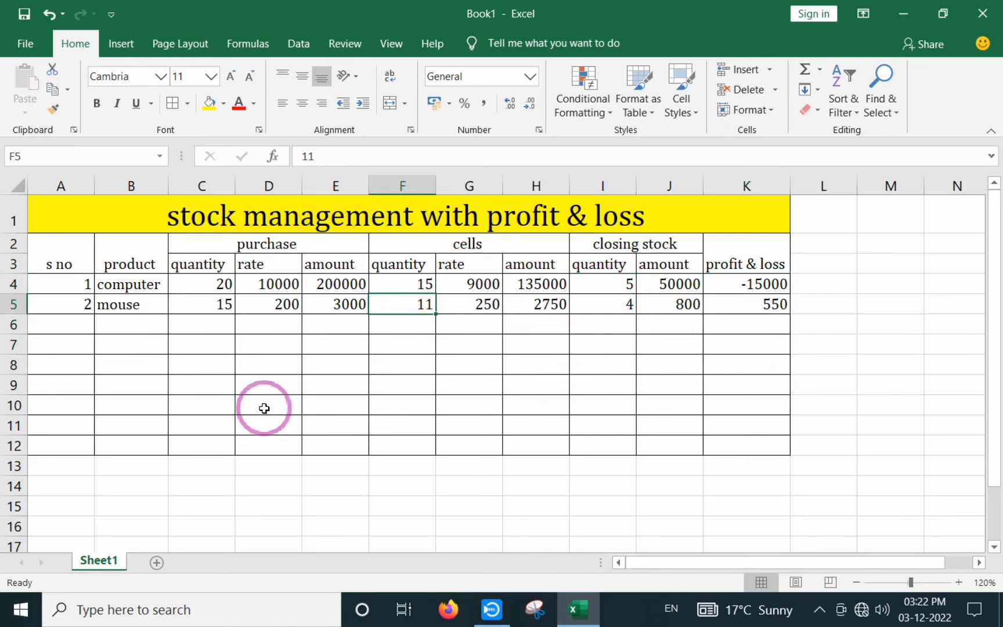
pyautogui.click(321, 403)
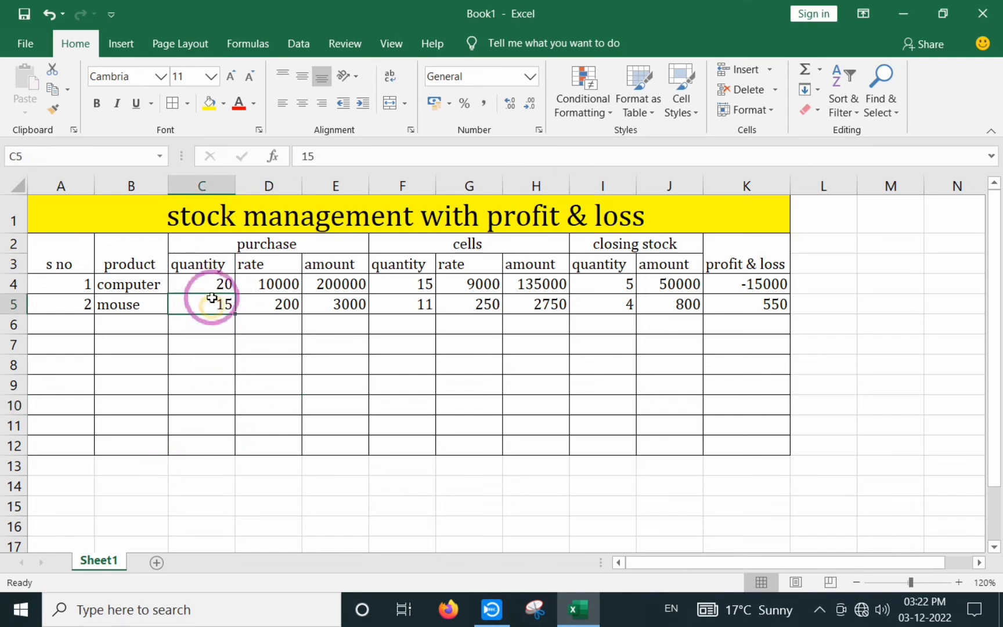
pyautogui.click(200, 284)
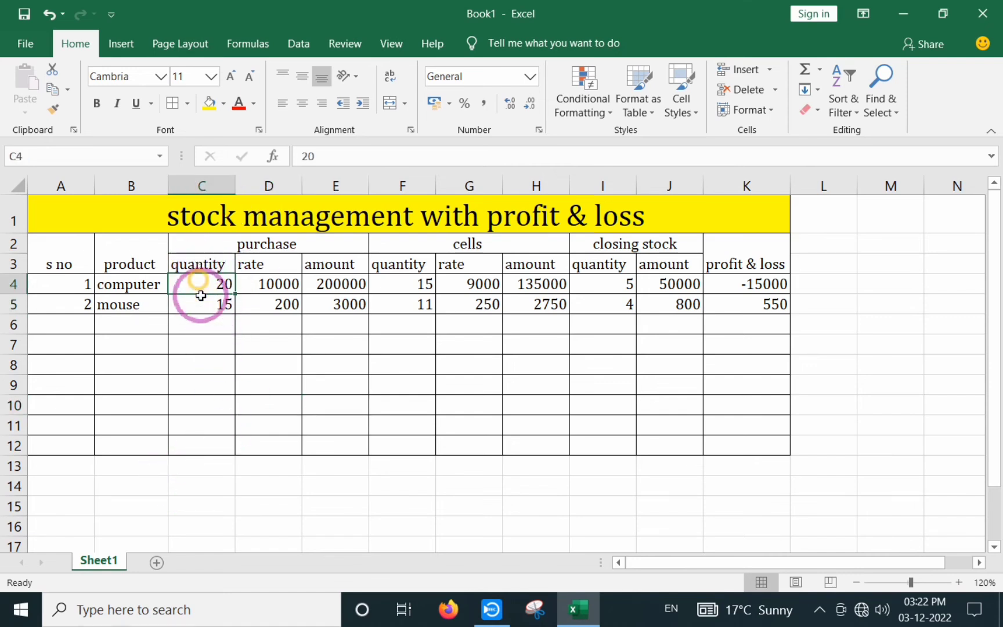
pyautogui.click(272, 287)
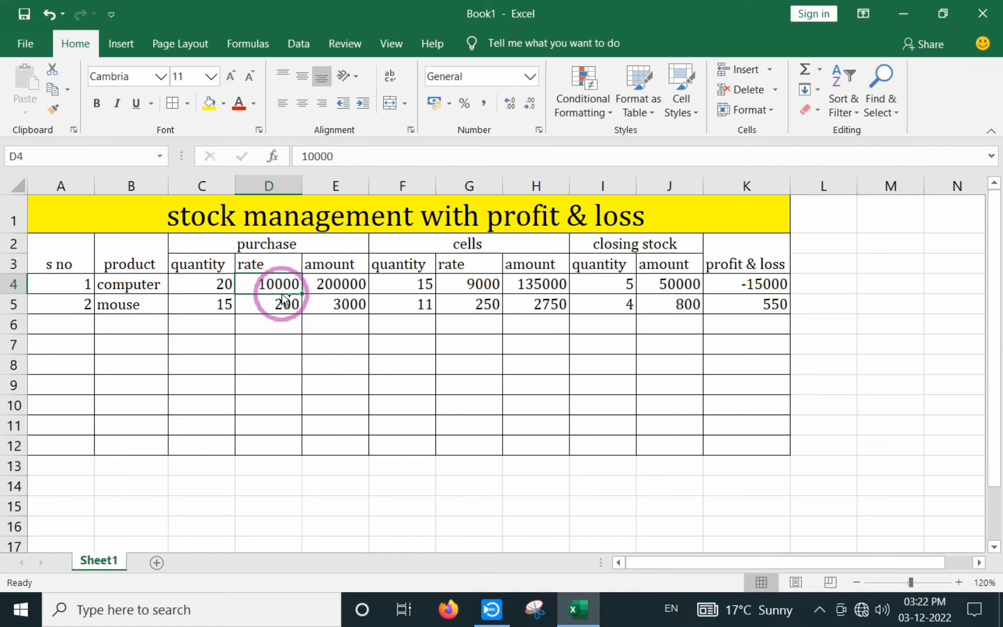
# Format rows 4 to 12 of the rate, amount and profit & loss columns as Accounting with the ₹ symbol and 2 decimal places.
pyautogui.moveTo(281, 288); pyautogui.dragTo(285, 443)
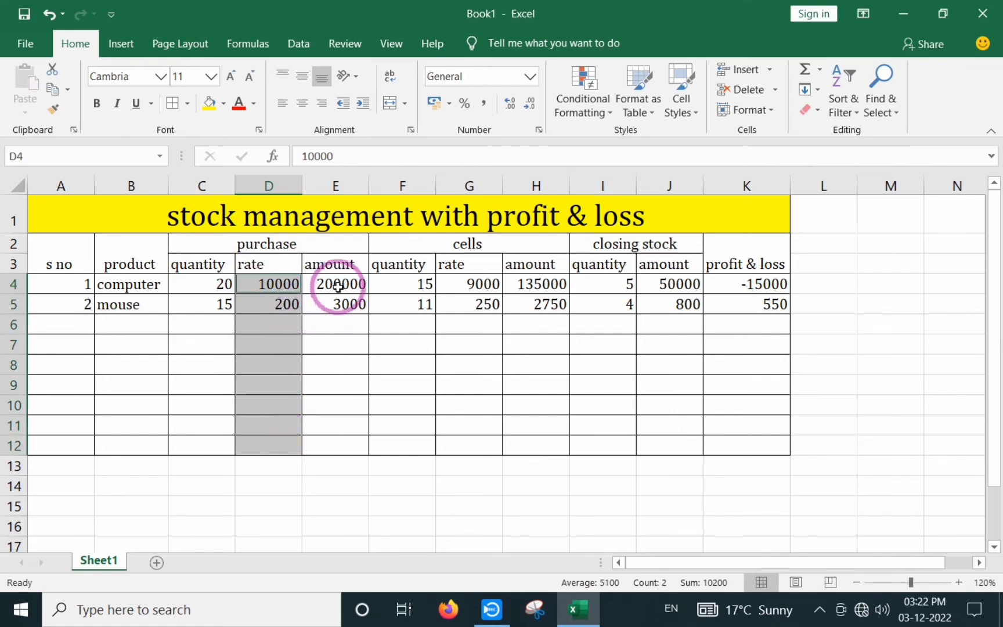
pyautogui.moveTo(336, 287); pyautogui.dragTo(338, 442)
pyautogui.moveTo(467, 285); pyautogui.dragTo(475, 445)
pyautogui.moveTo(534, 287); pyautogui.dragTo(538, 443)
pyautogui.moveTo(668, 287); pyautogui.dragTo(665, 452)
pyautogui.moveTo(749, 380); pyautogui.dragTo(749, 443)
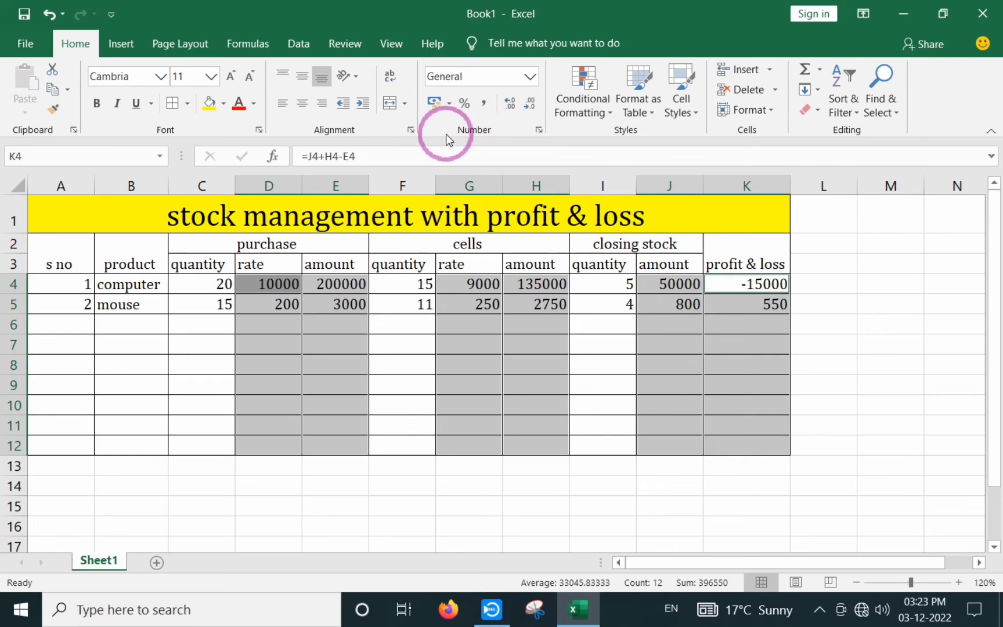
pyautogui.click(540, 131)
pyautogui.moveTo(566, 19); pyautogui.dragTo(348, 58)
pyautogui.click(271, 159)
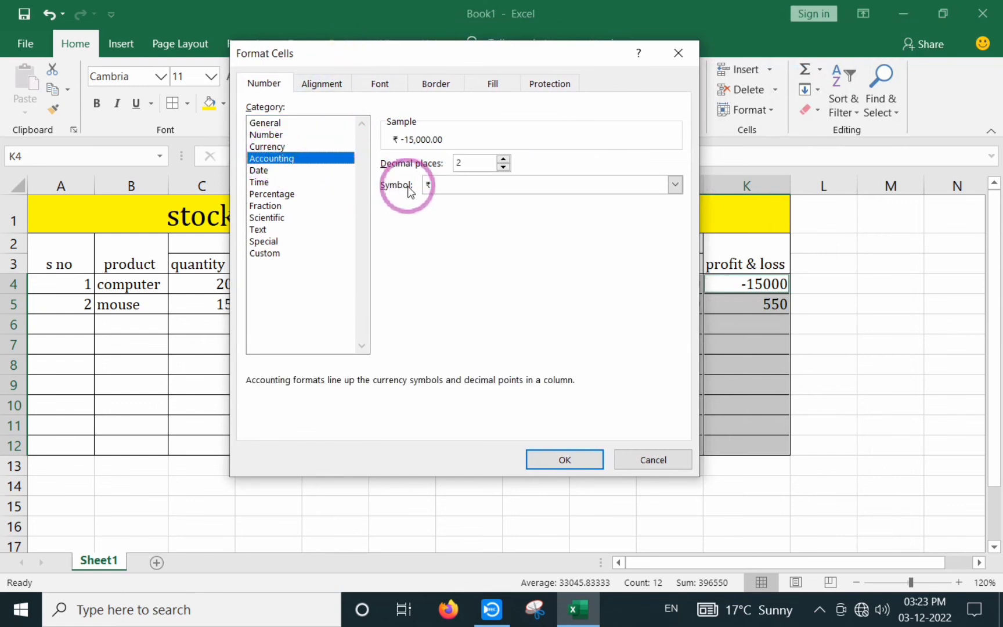
pyautogui.click(675, 184)
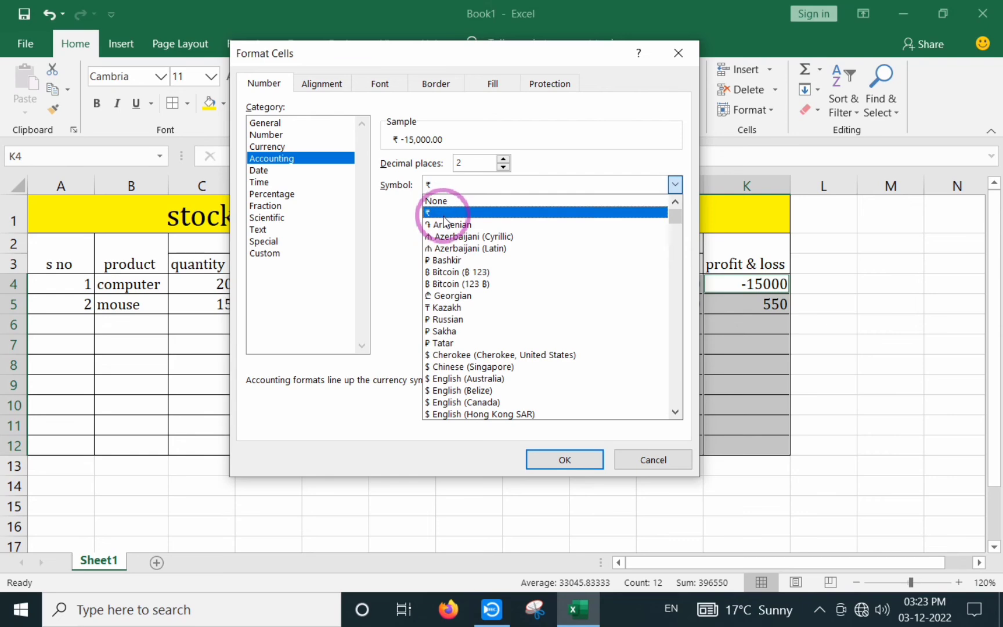
pyautogui.moveTo(676, 215)
pyautogui.mouseDown()
pyautogui.moveTo(683, 332)
pyautogui.moveTo(678, 203)
pyautogui.mouseUp()
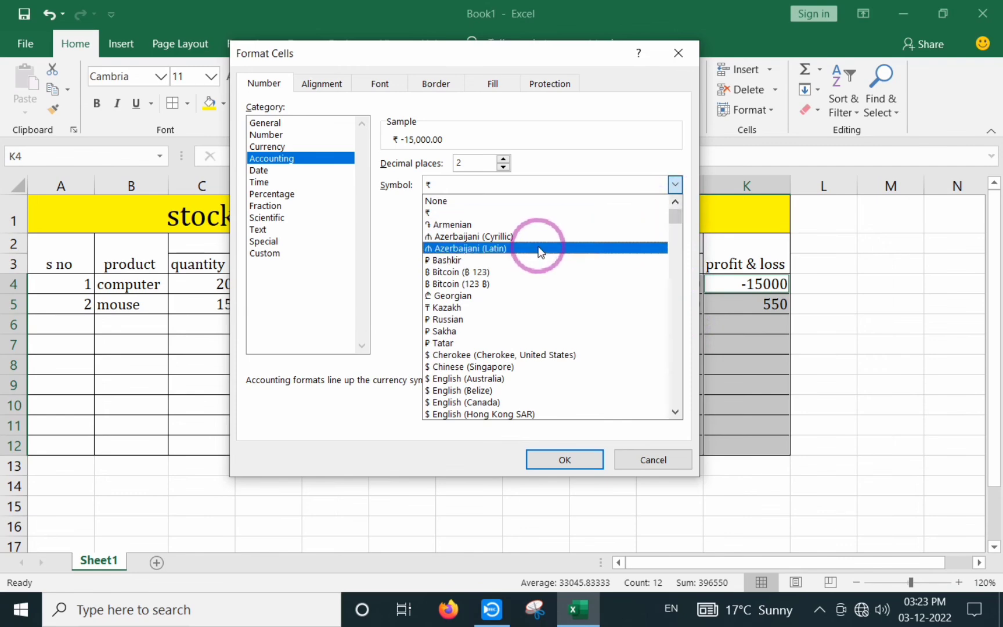
pyautogui.click(432, 213)
pyautogui.click(564, 460)
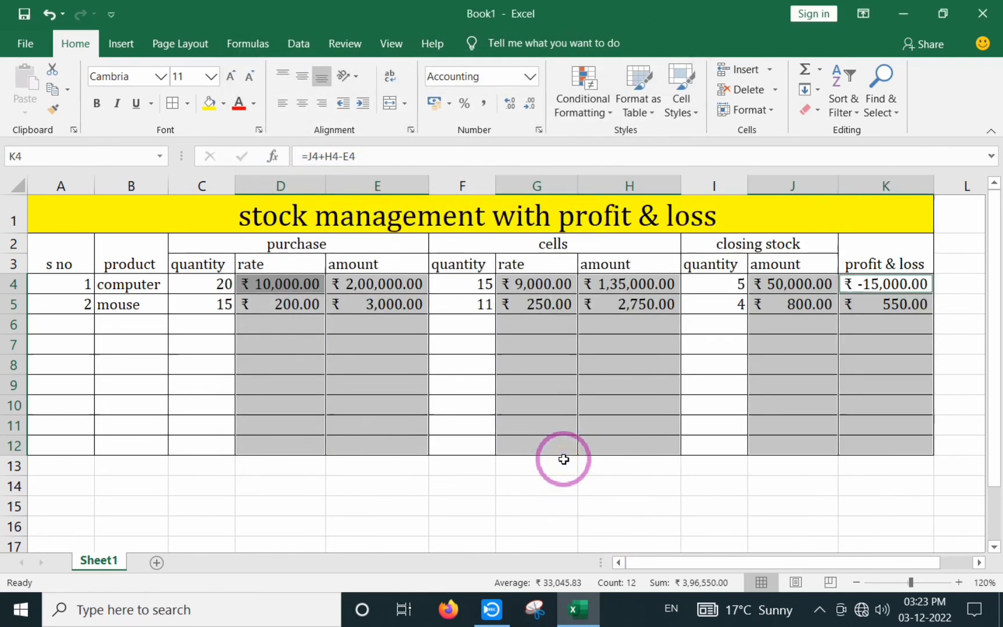
pyautogui.click(633, 361)
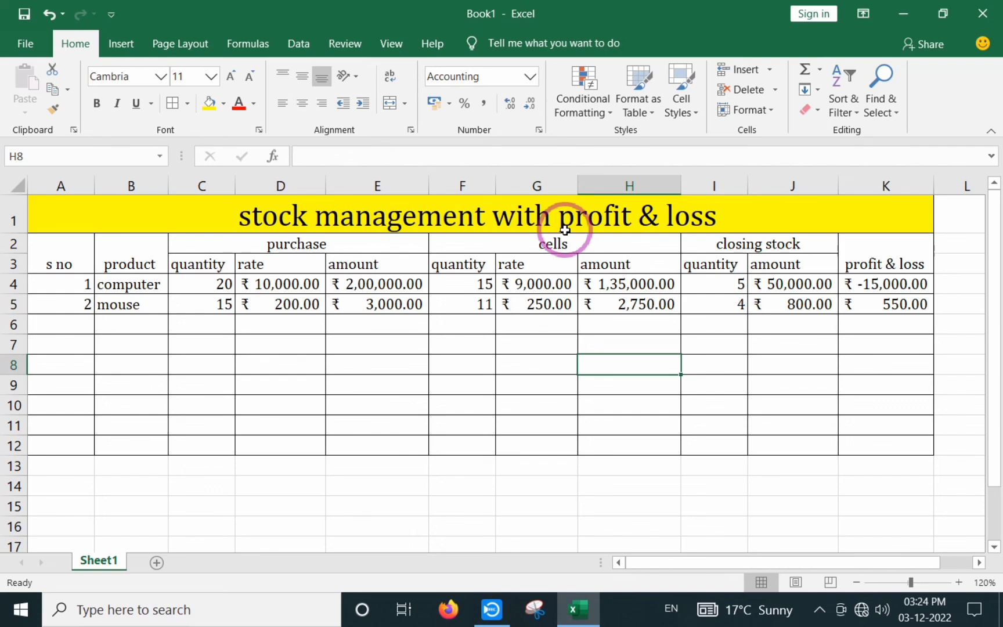
# Fill the purchase amount formula from E4 and the sales amount formula from H4 down to row 12.
pyautogui.click(77, 327)
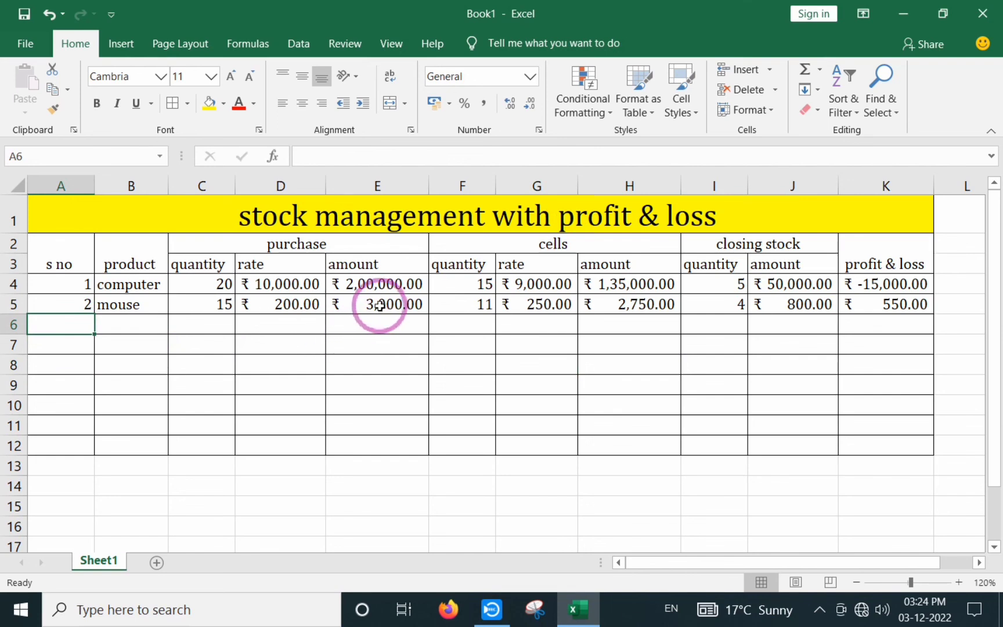
pyautogui.click(371, 286)
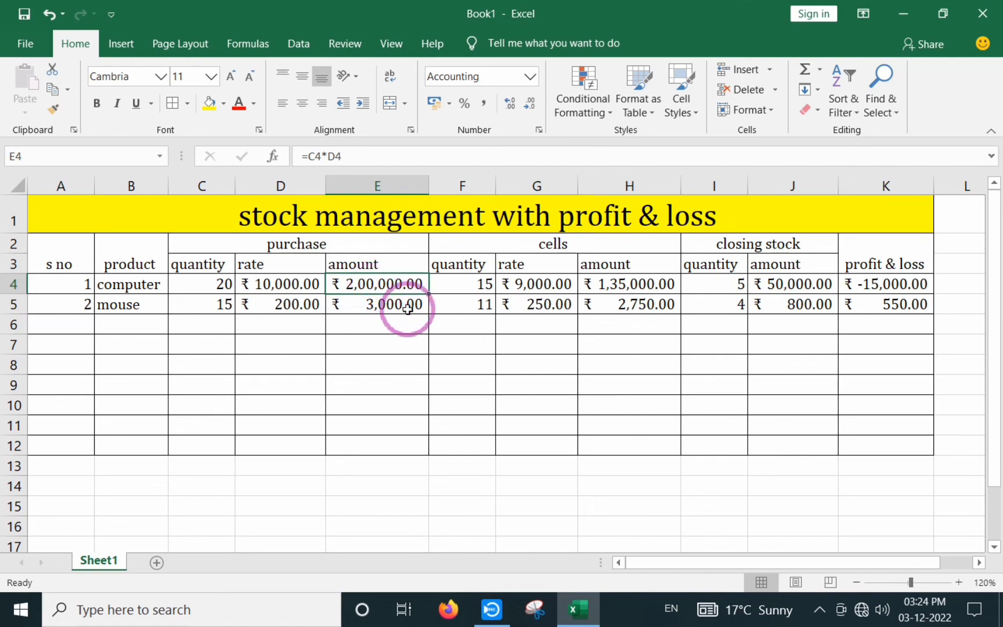
pyautogui.moveTo(429, 295); pyautogui.dragTo(426, 452)
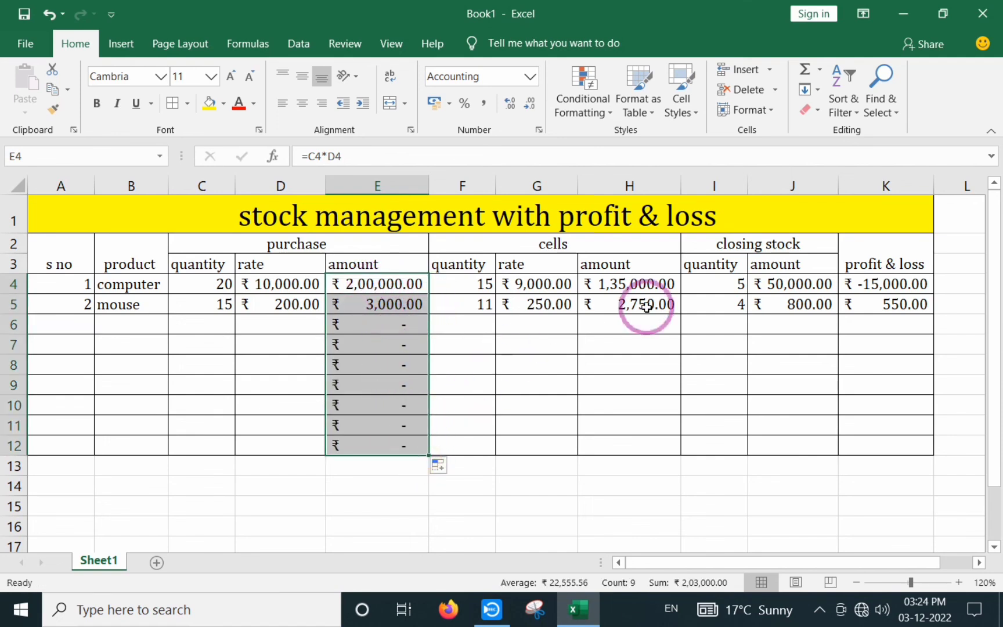
pyautogui.click(661, 291)
pyautogui.moveTo(681, 296); pyautogui.dragTo(674, 456)
# Fill the closing stock amount, closing stock quantity and profit & loss formulas from row 4 down to row 12.
pyautogui.click(813, 288)
pyautogui.moveTo(830, 310); pyautogui.dragTo(835, 445)
pyautogui.click(832, 291)
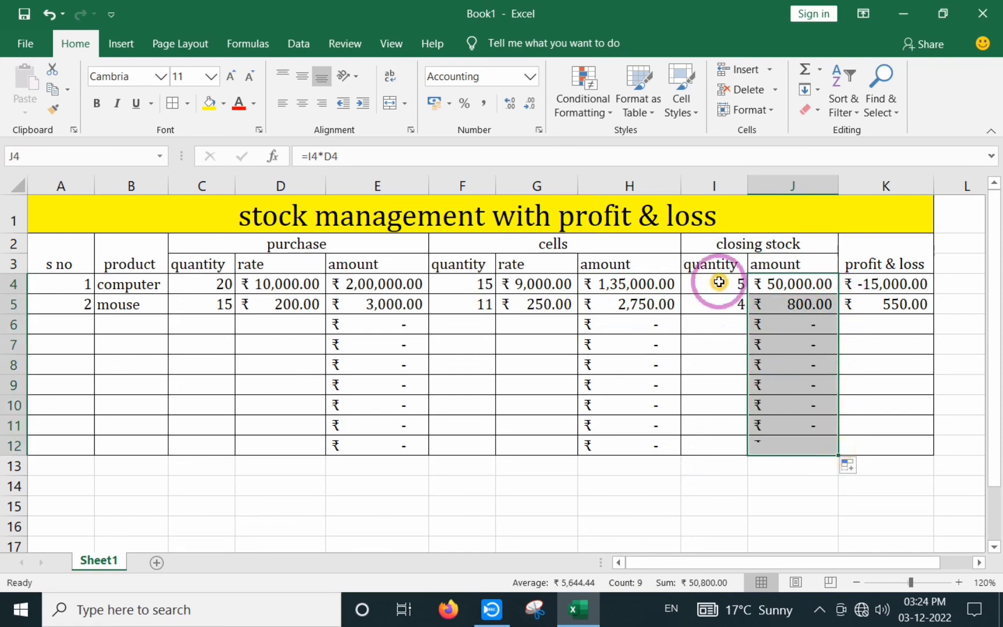
pyautogui.click(717, 285)
pyautogui.moveTo(748, 293); pyautogui.dragTo(745, 457)
pyautogui.click(911, 288)
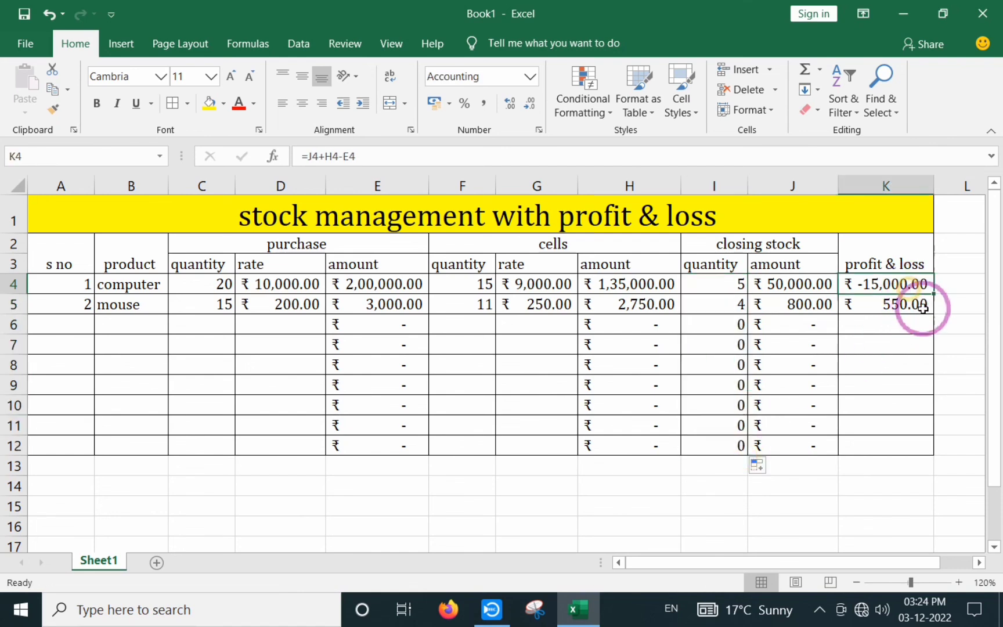
pyautogui.moveTo(935, 297); pyautogui.dragTo(923, 446)
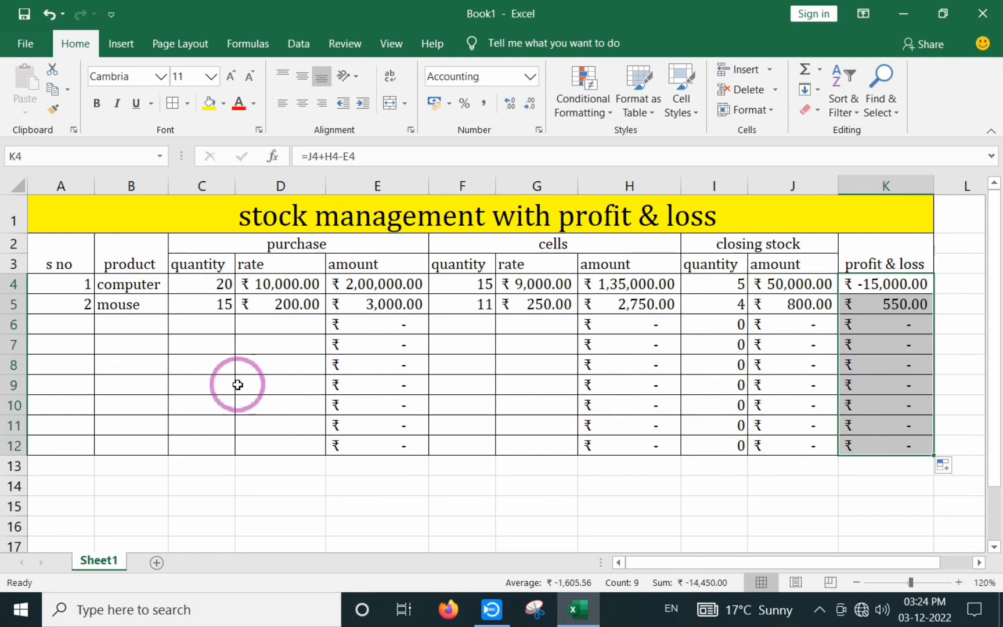
# Enter product 3 in row 6 as cpu with a purchase quantity of 12 and a purchase rate of 7000.
pyautogui.click(78, 323)
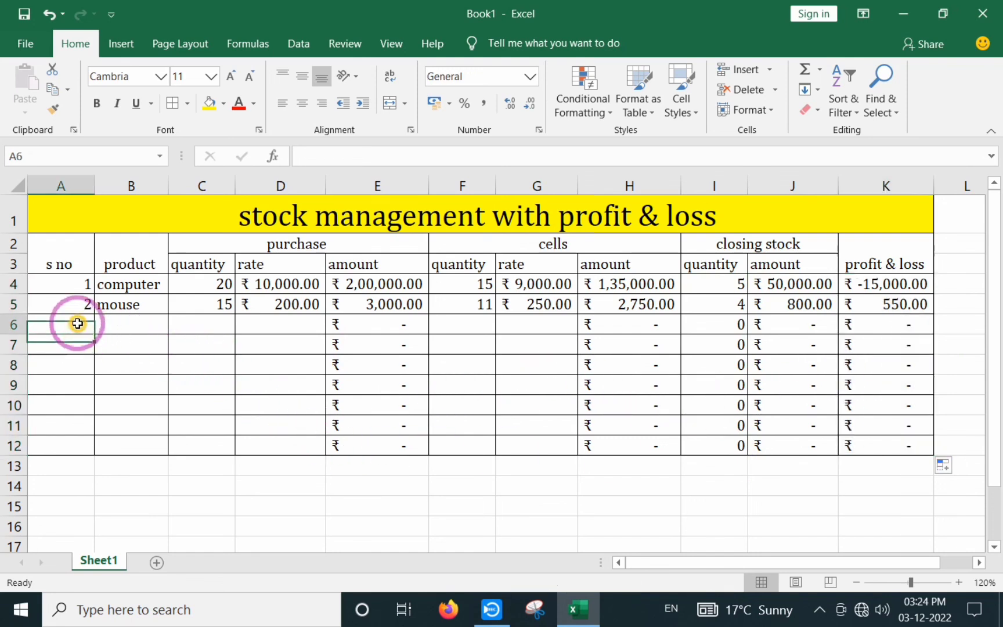
pyautogui.write('3')
pyautogui.click(124, 325)
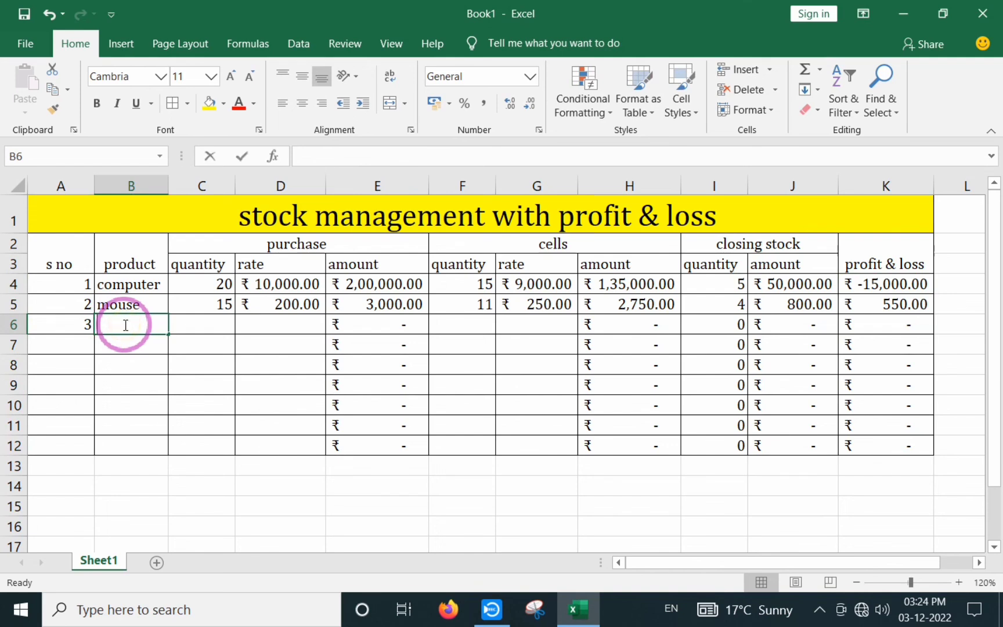
pyautogui.write('cpu')
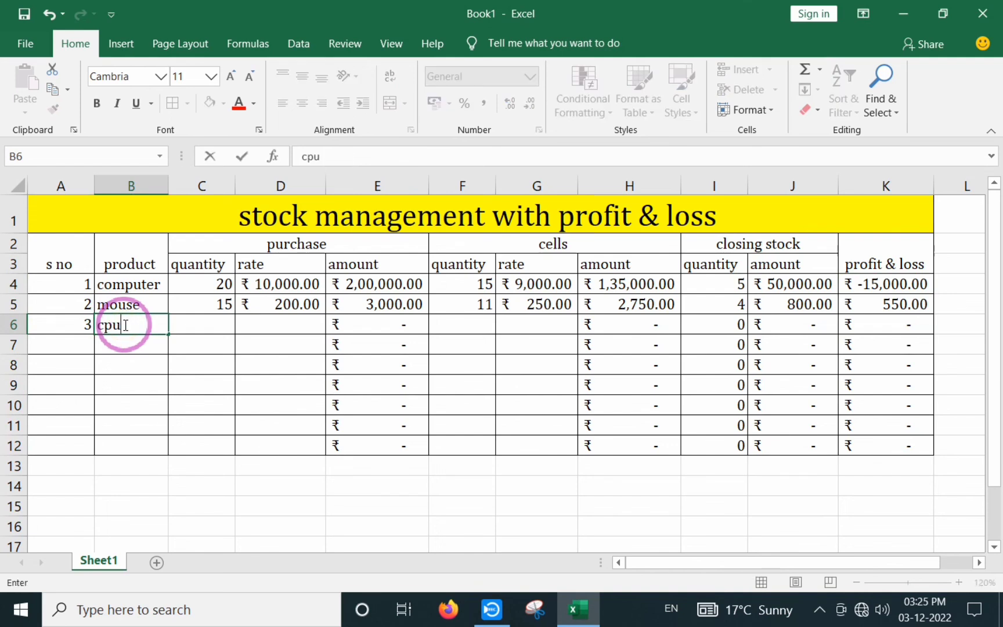
pyautogui.click(219, 327)
pyautogui.write('12')
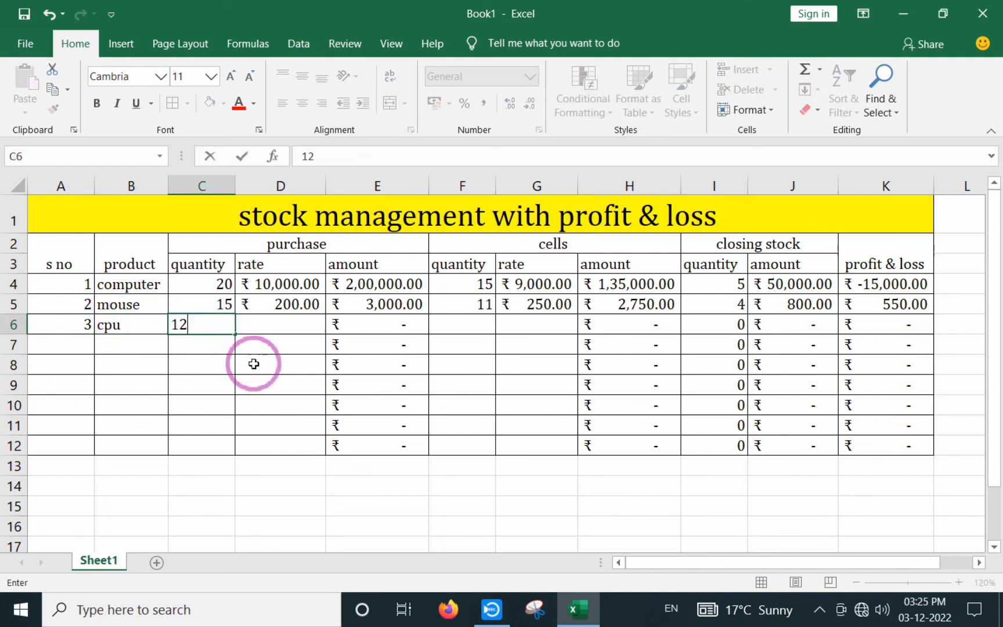
pyautogui.click(267, 326)
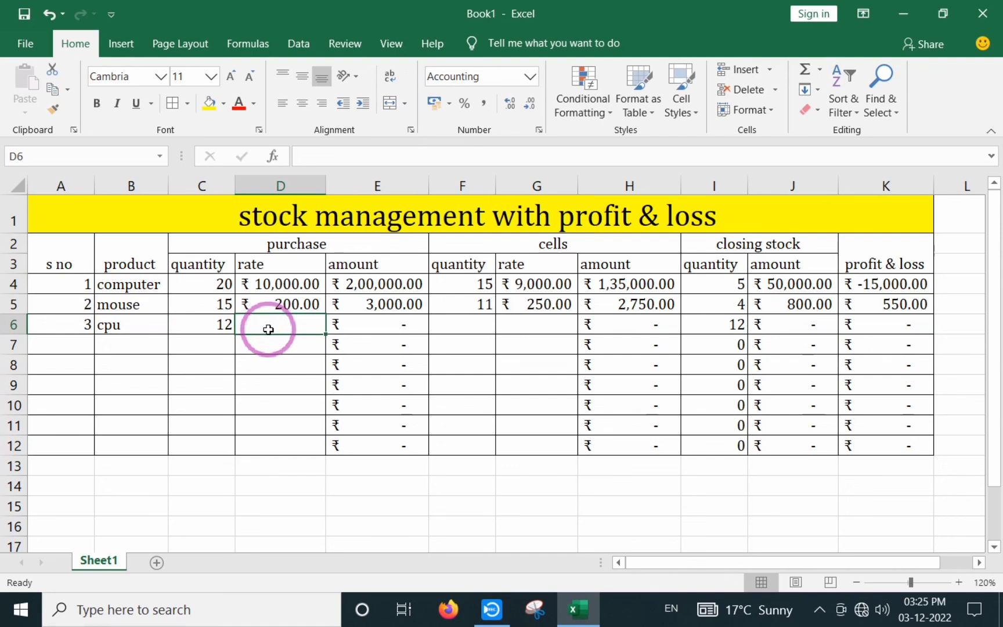
pyautogui.write('7000')
pyautogui.click(266, 383)
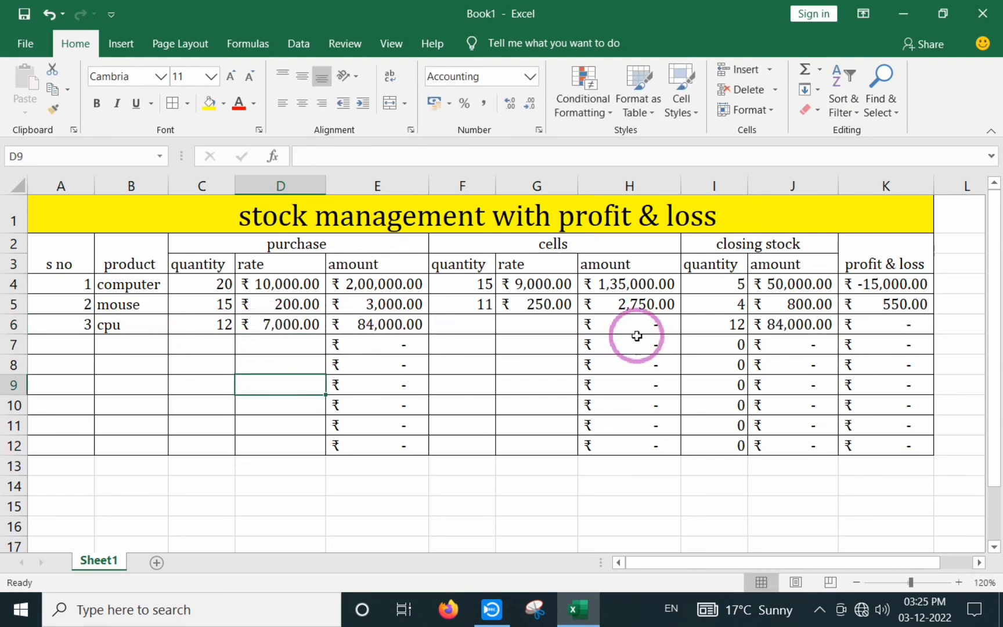
# Enter the cpu's sales quantity of 5 in F6 and its sales rate of 8000 in G6.
pyautogui.click(470, 325)
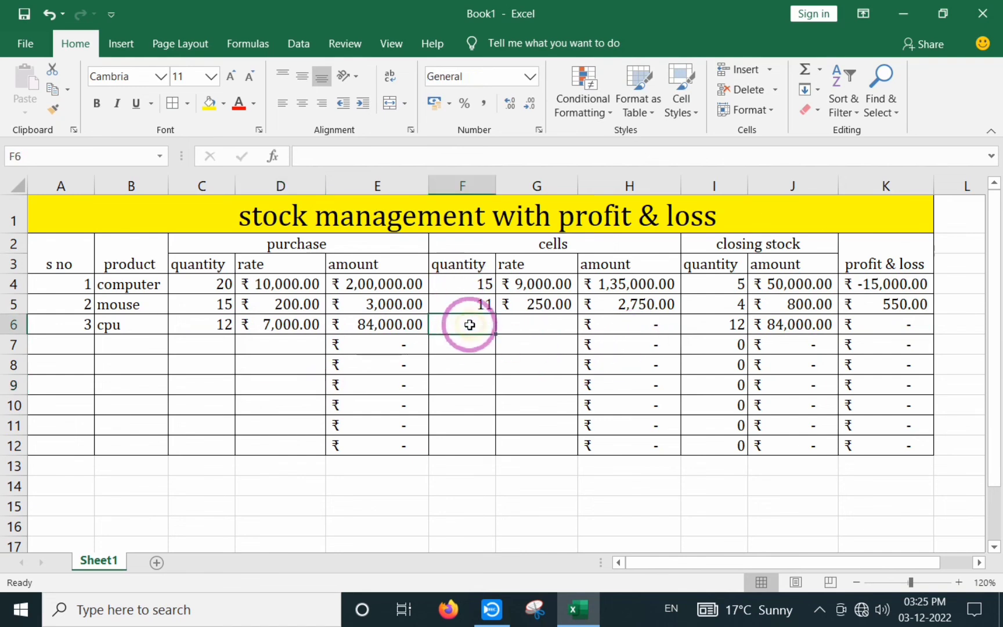
pyautogui.write('5')
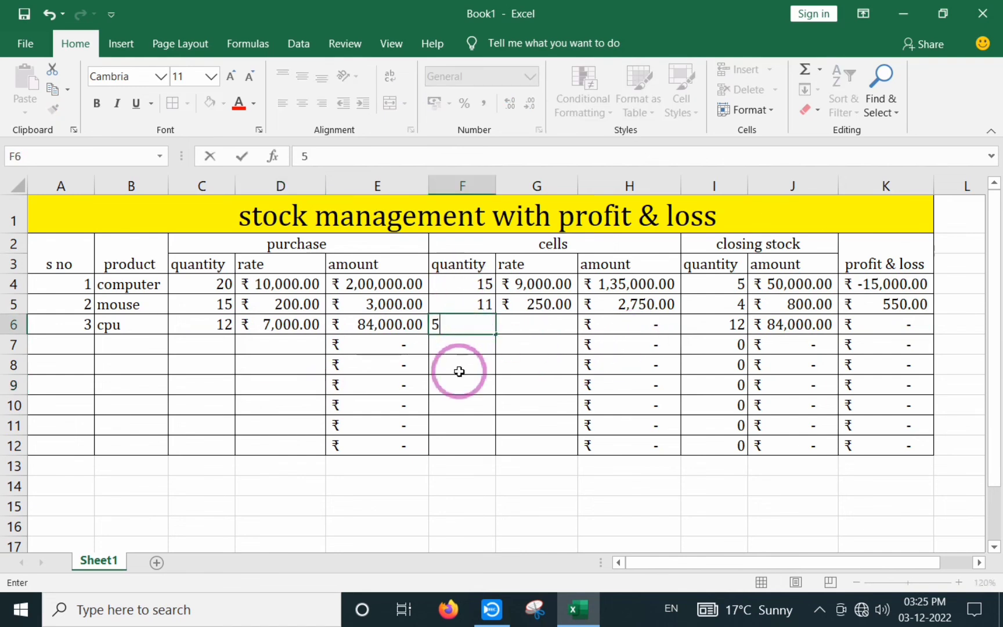
pyautogui.press('Return')
pyautogui.click(543, 328)
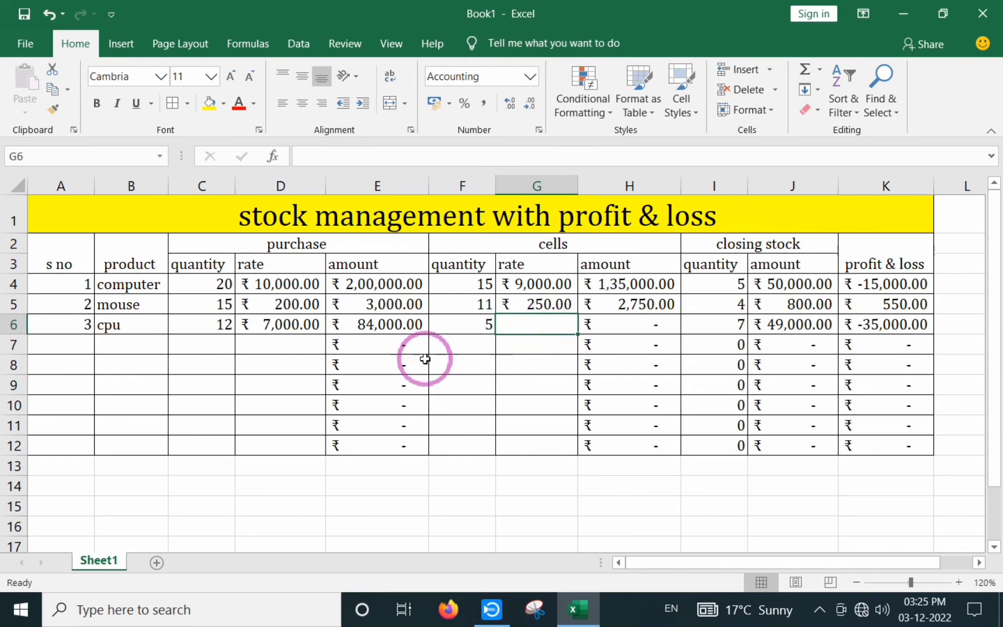
pyautogui.write('8,000')
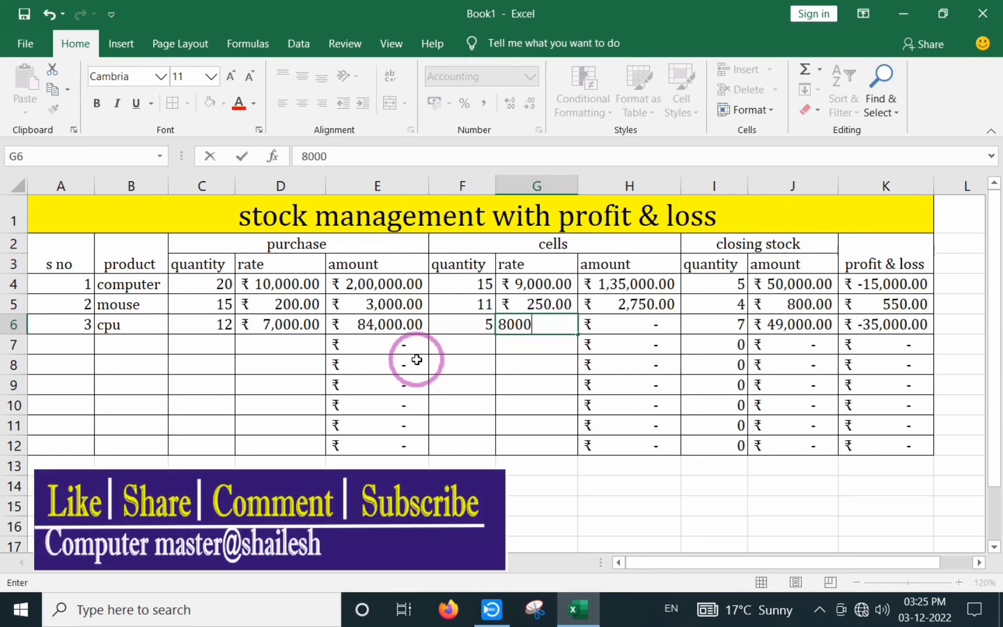
pyautogui.click(449, 400)
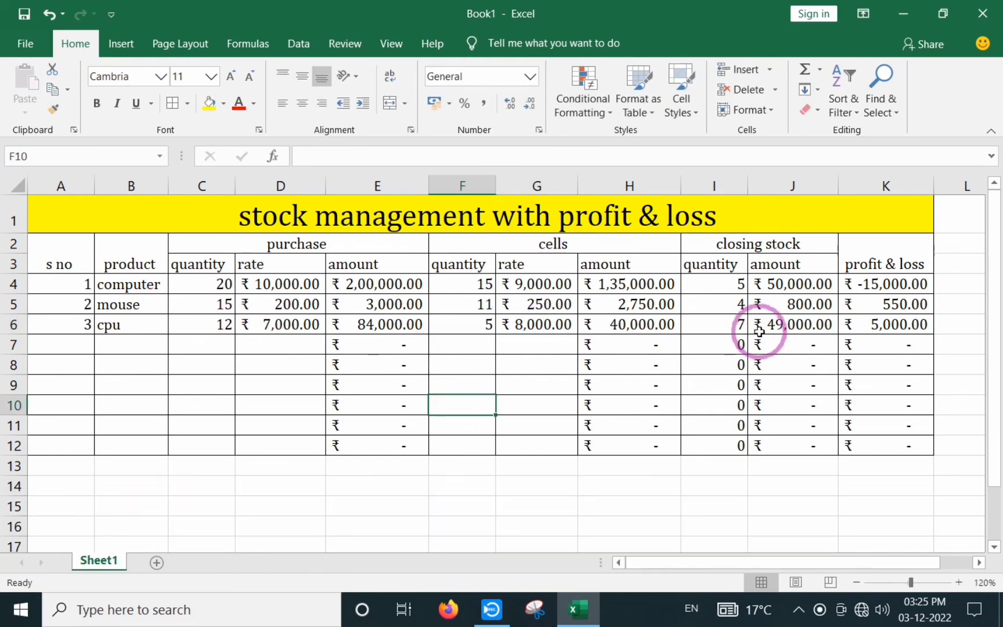